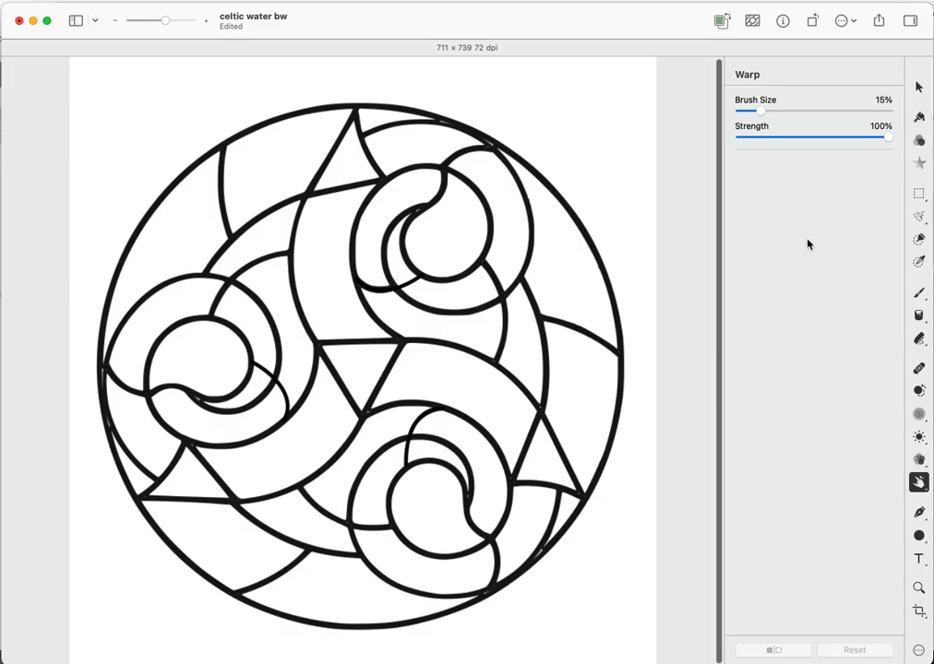
# - With Quick Selection in Add mode, select the centre, top, lower-left and right triangles
pyautogui.click(919, 240)
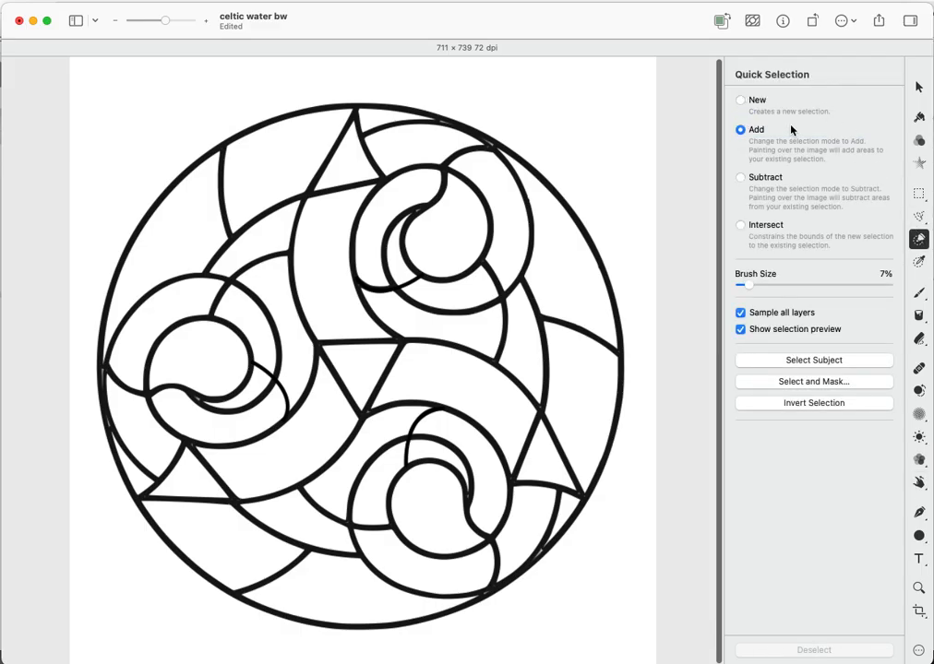
pyautogui.click(631, 195)
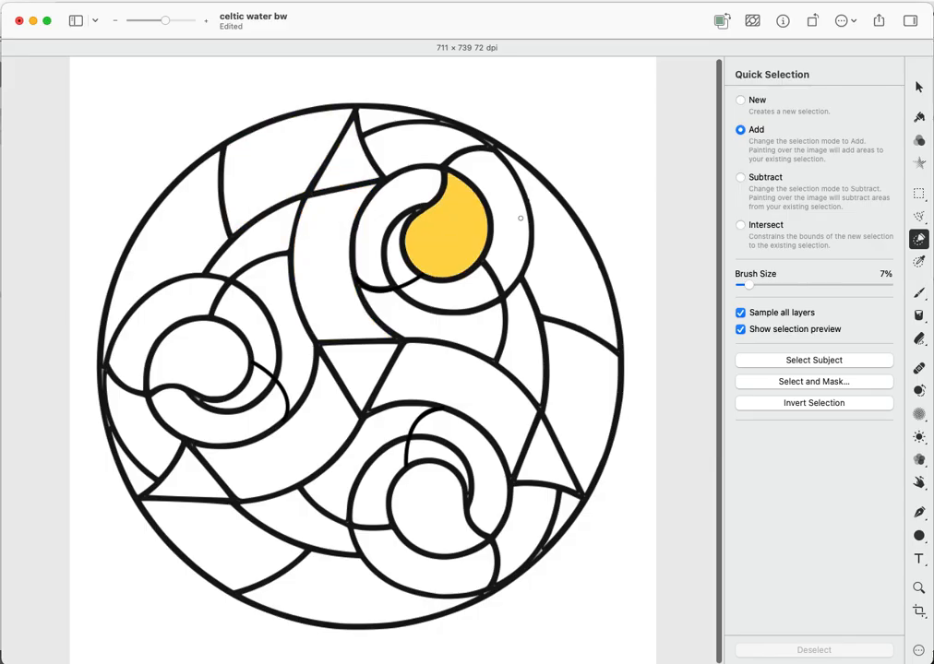
pyautogui.click(362, 363)
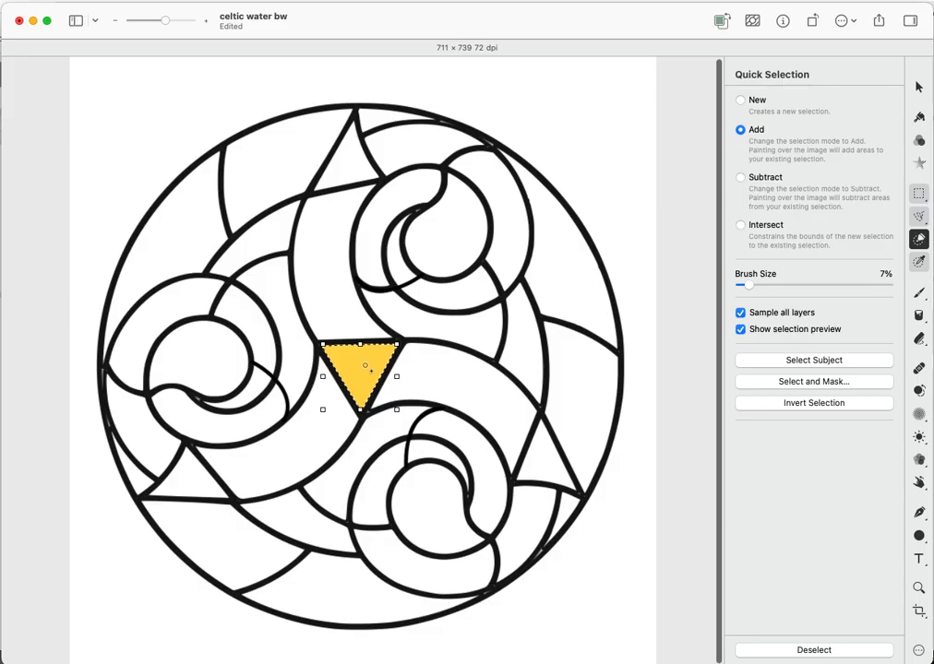
pyautogui.click(343, 162)
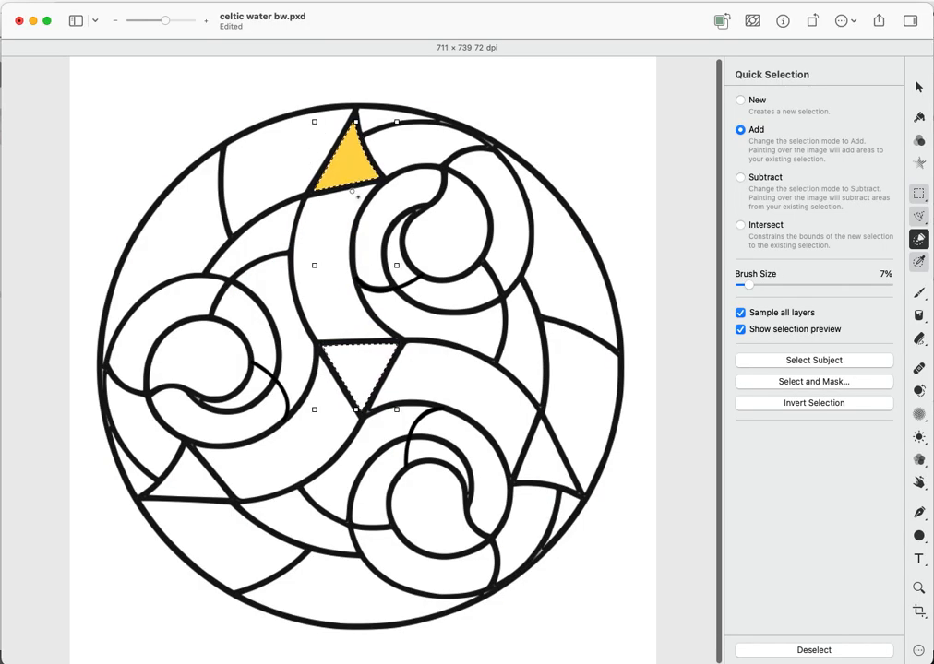
pyautogui.click(188, 482)
pyautogui.click(590, 462)
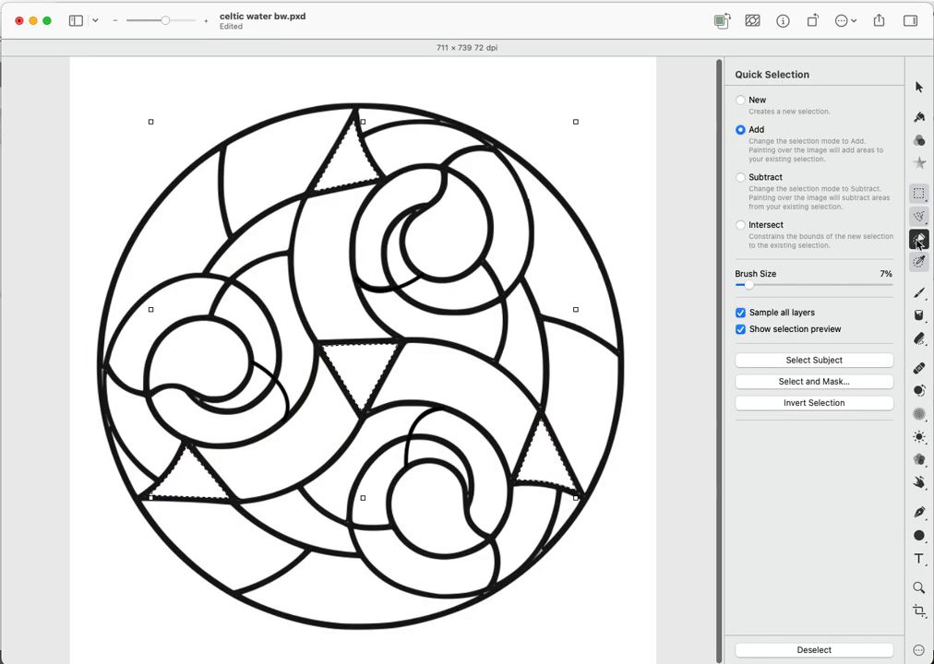
pyautogui.click(919, 164)
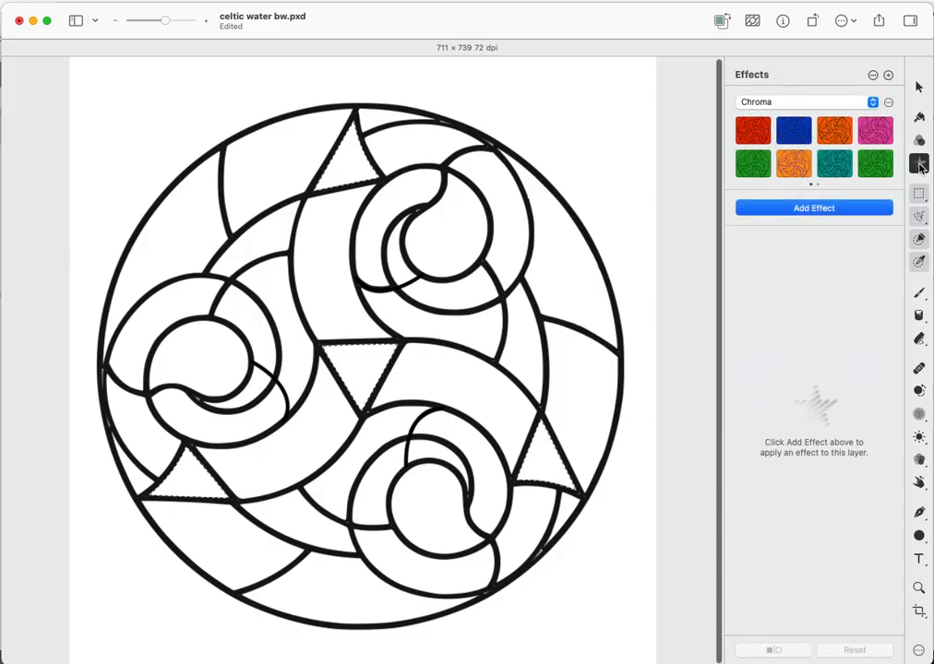
# - Add an Image Fill effect using dark green.jpg from the glass swatches folder
pyautogui.click(829, 211)
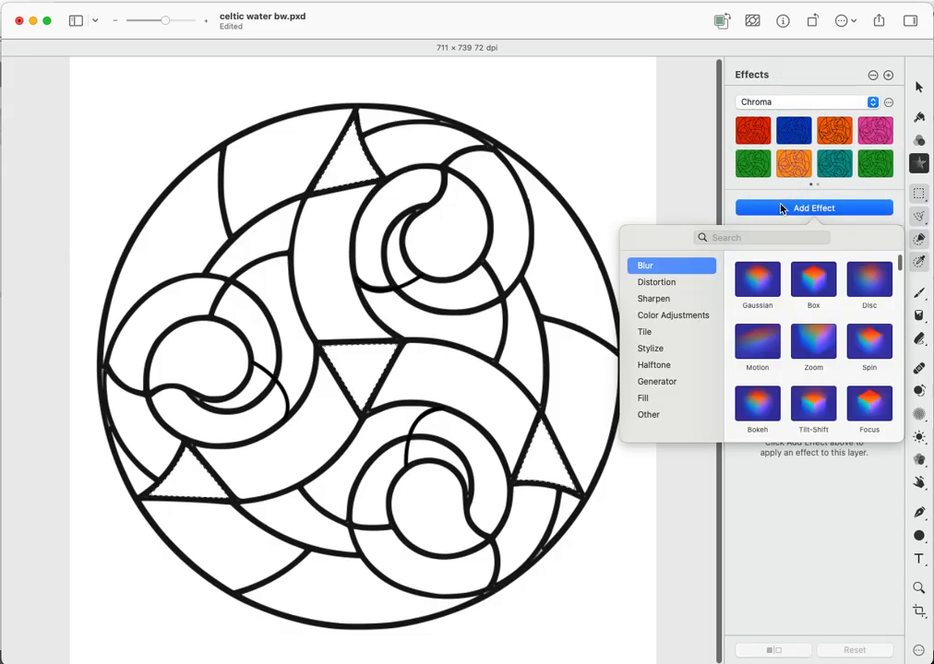
pyautogui.click(648, 400)
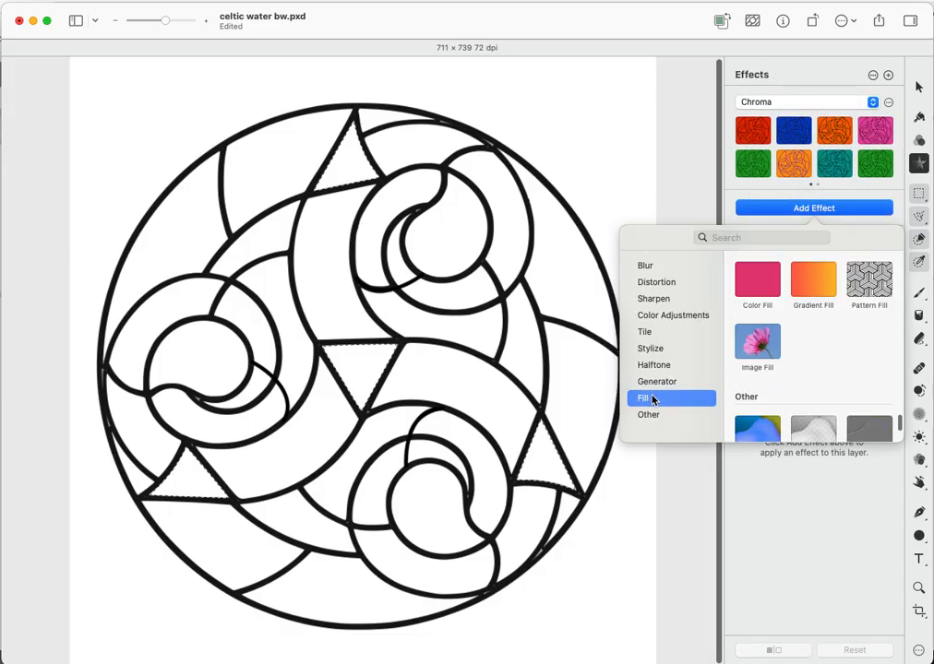
pyautogui.click(757, 347)
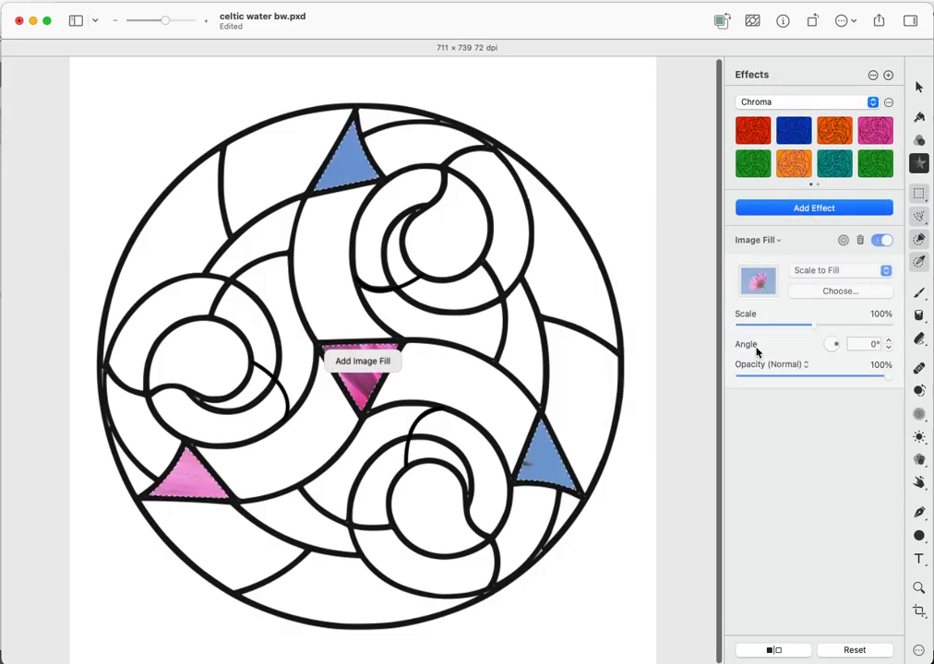
pyautogui.click(840, 292)
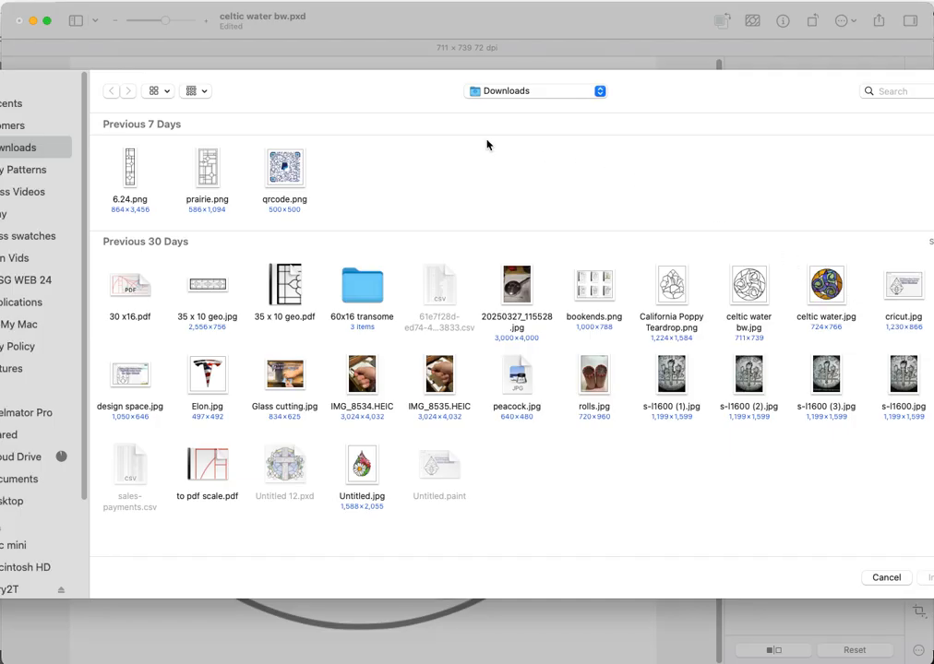
pyautogui.click(40, 238)
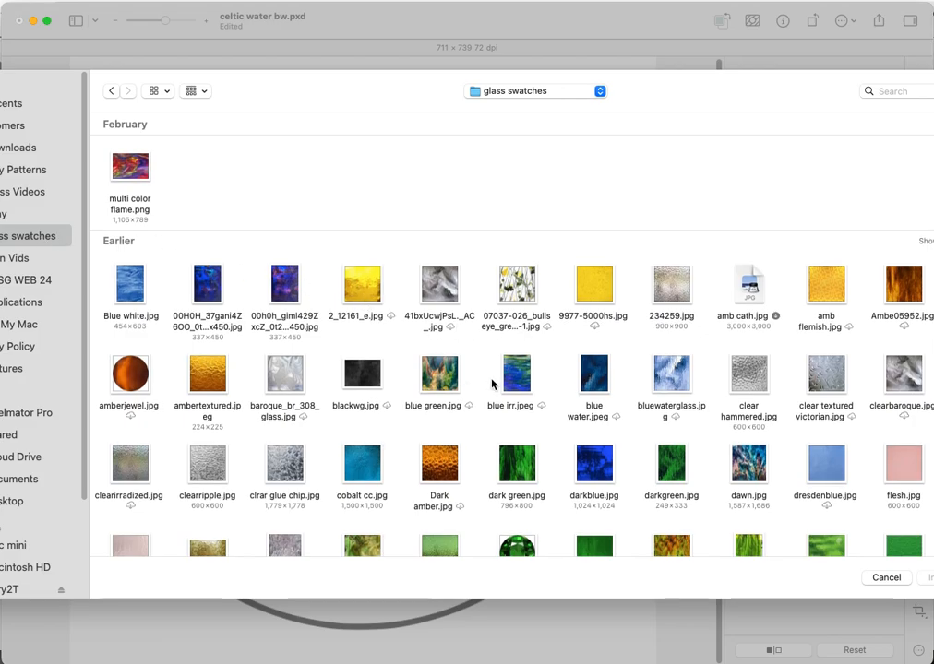
pyautogui.doubleClick(509, 461)
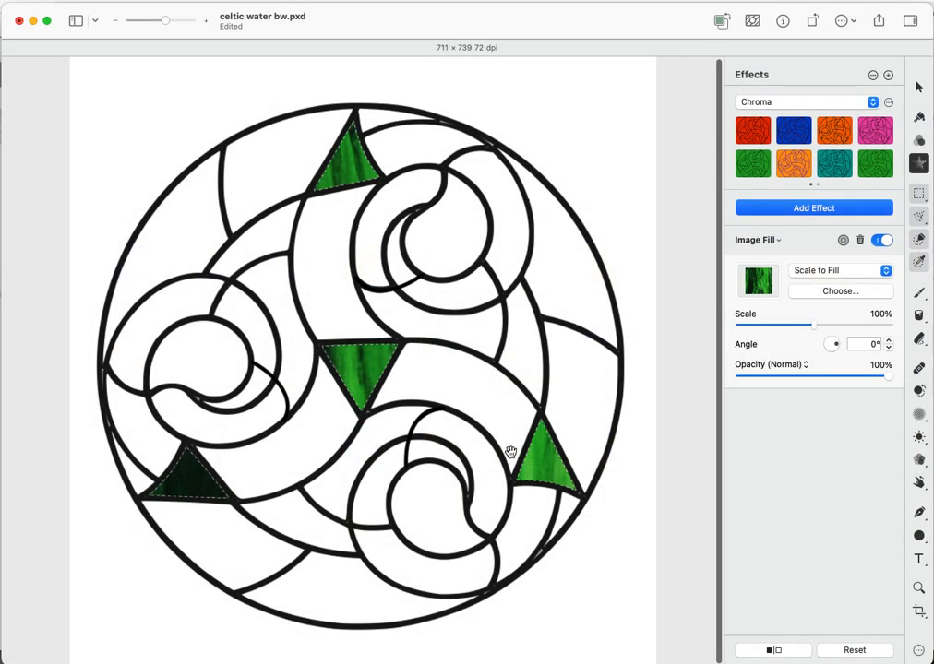
# - Set the green glass fill to 170% scale and 90% opacity, trying its scaling modes
pyautogui.moveTo(813, 330); pyautogui.dragTo(837, 341)
pyautogui.moveTo(892, 378)
pyautogui.mouseDown()
pyautogui.moveTo(802, 371)
pyautogui.moveTo(890, 366)
pyautogui.moveTo(878, 366)
pyautogui.mouseUp()
pyautogui.click(876, 274)
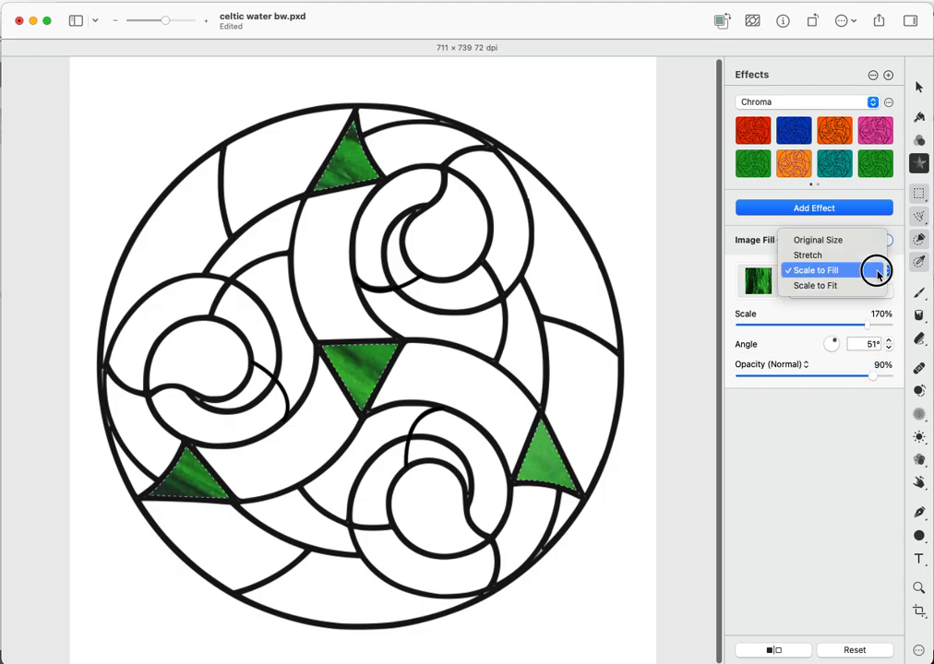
pyautogui.click(864, 287)
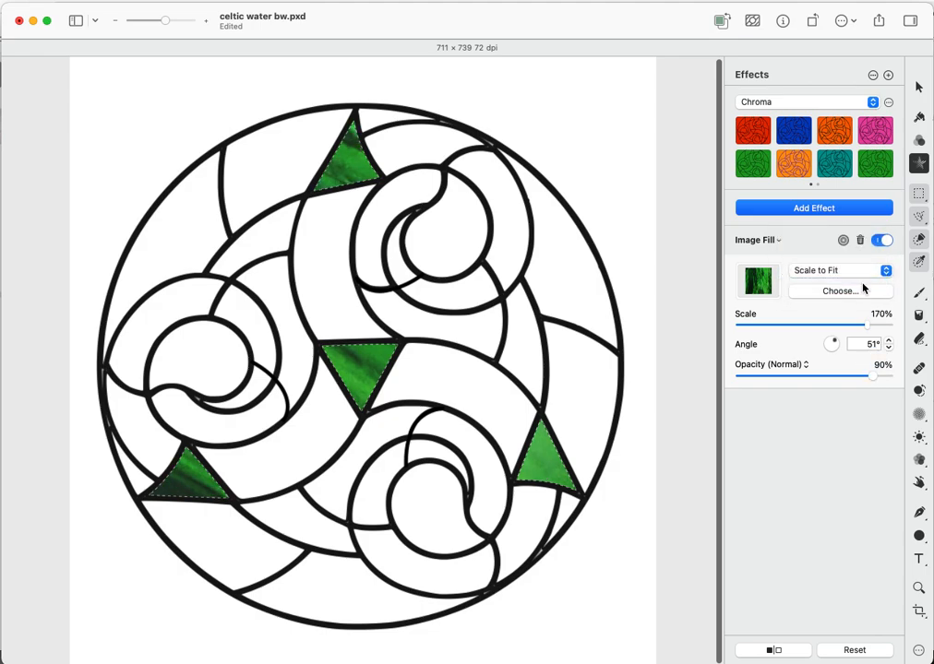
pyautogui.click(861, 274)
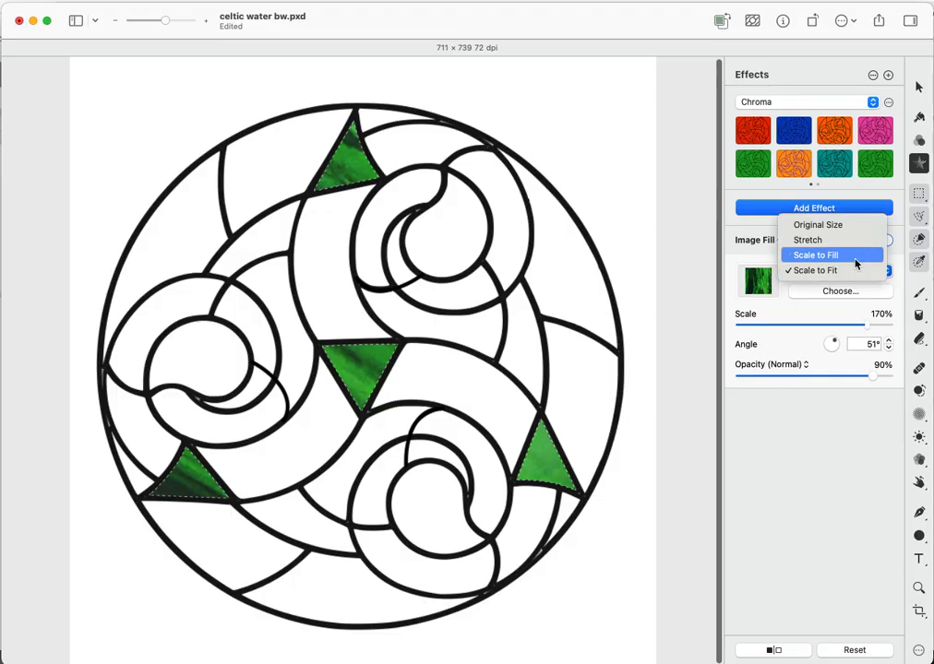
pyautogui.click(853, 230)
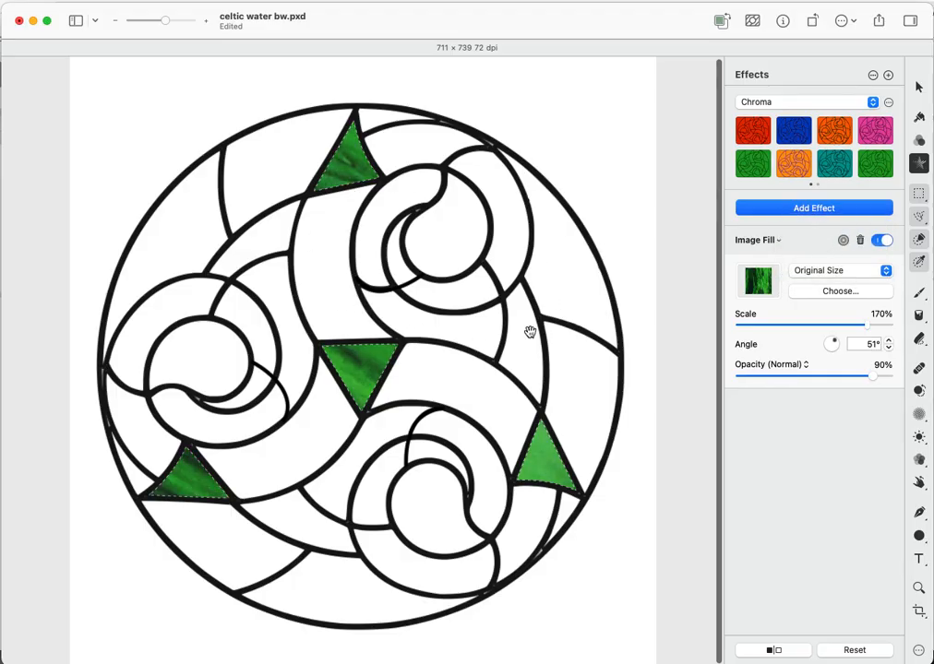
# - Rotate the green glass fill to 356.9° with Scale to Fit mode restored
pyautogui.moveTo(833, 342); pyautogui.dragTo(837, 344)
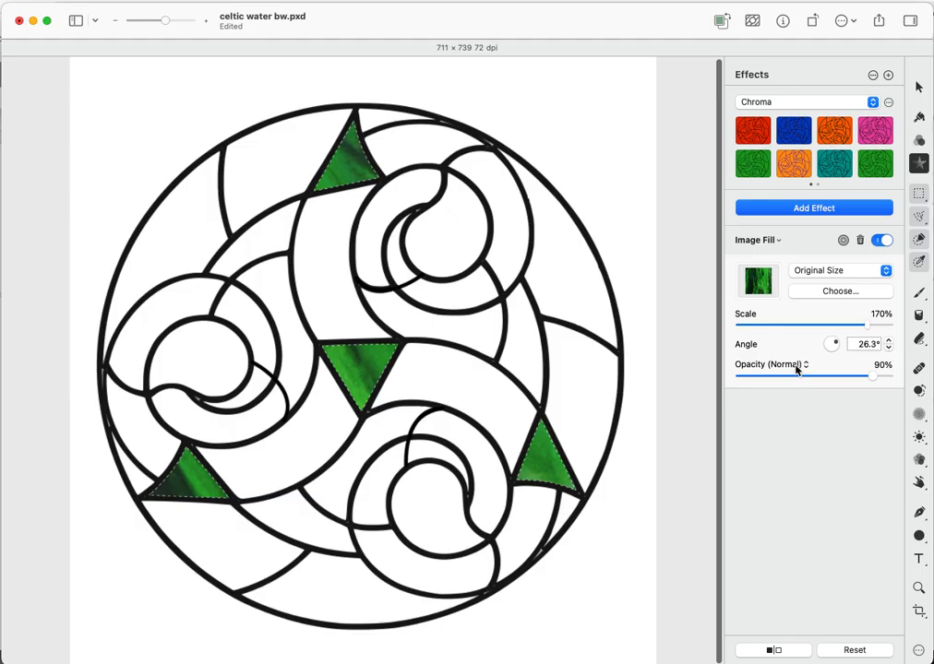
pyautogui.click(838, 270)
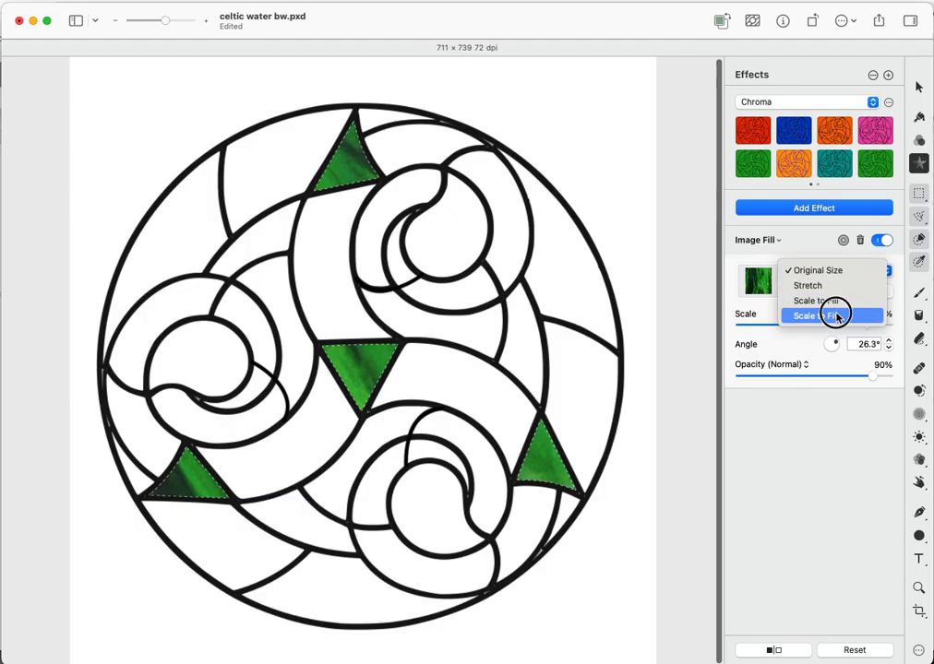
pyautogui.click(836, 316)
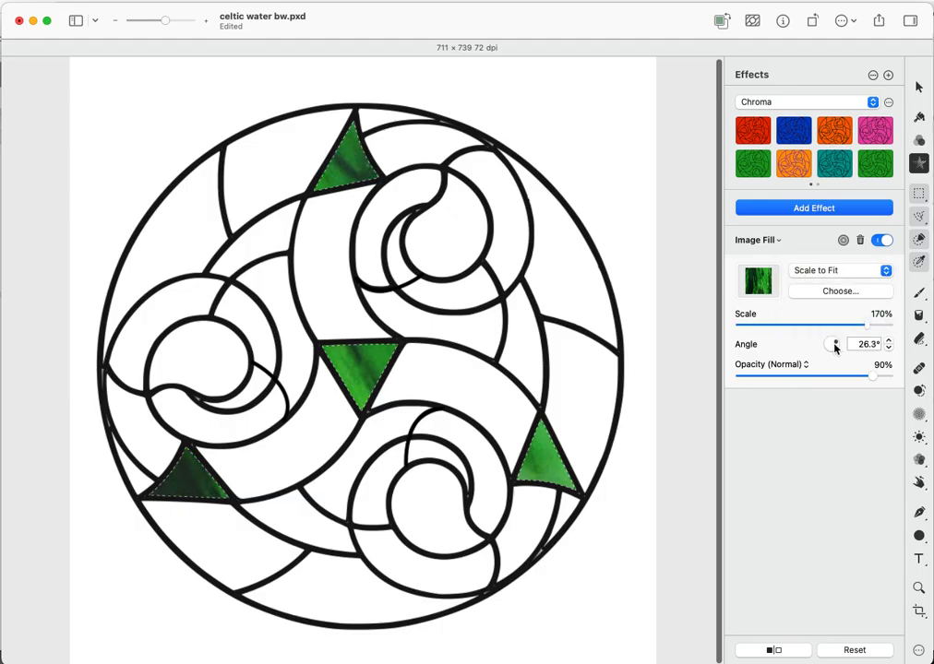
pyautogui.moveTo(836, 346); pyautogui.dragTo(837, 347)
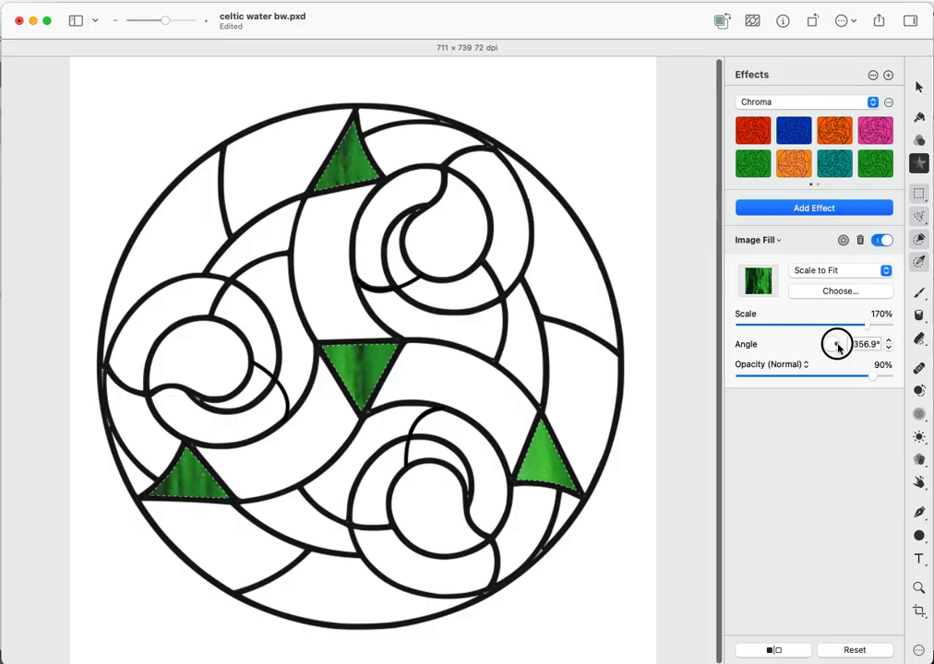
pyautogui.click(919, 240)
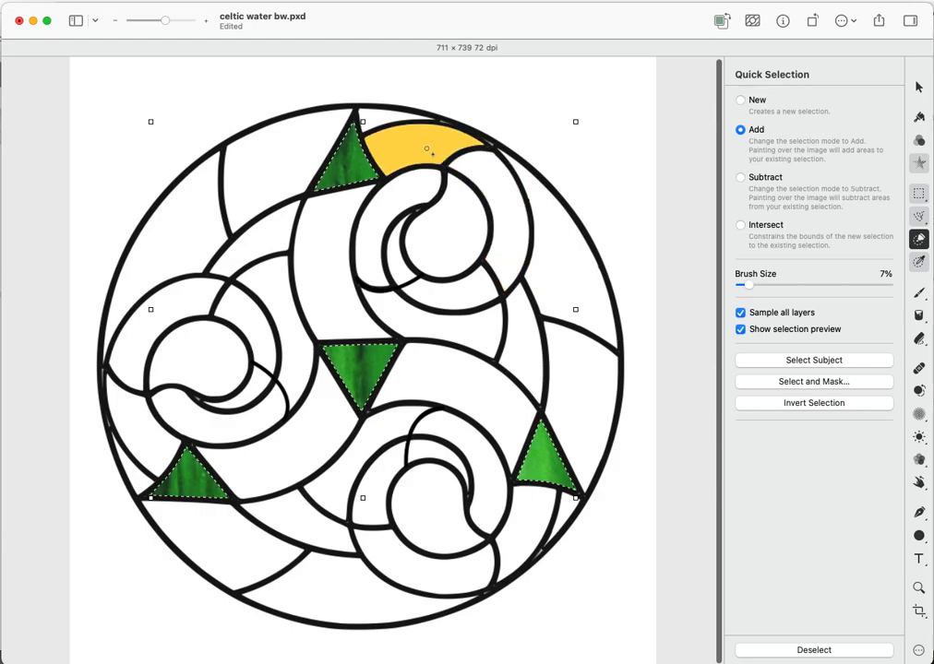
# - Deselect everything, then quick-select the top and left curved bands of the spirals
pyautogui.click(334, 268)
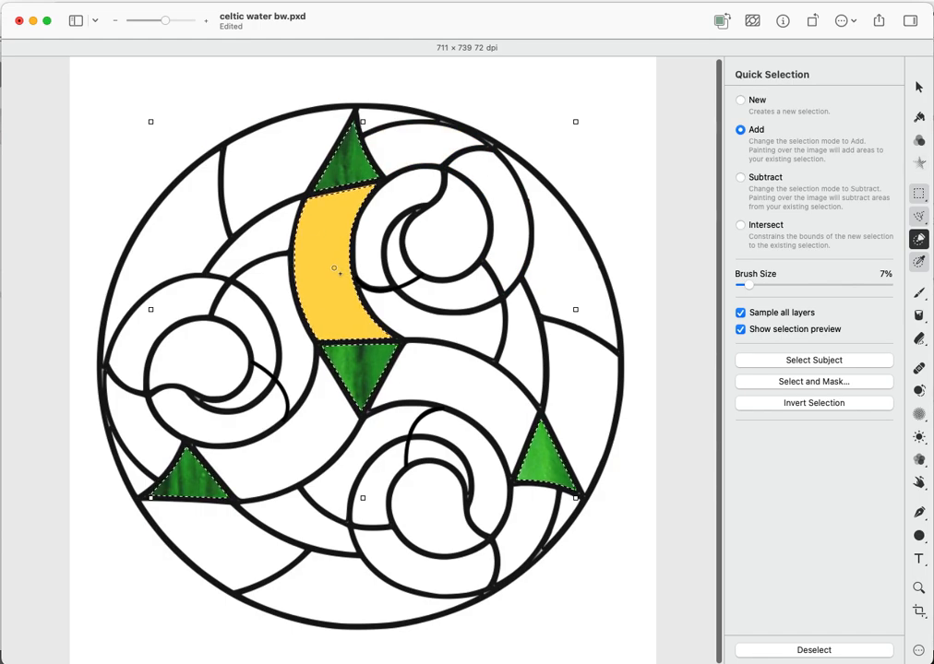
pyautogui.rightClick(425, 152)
pyautogui.click(447, 156)
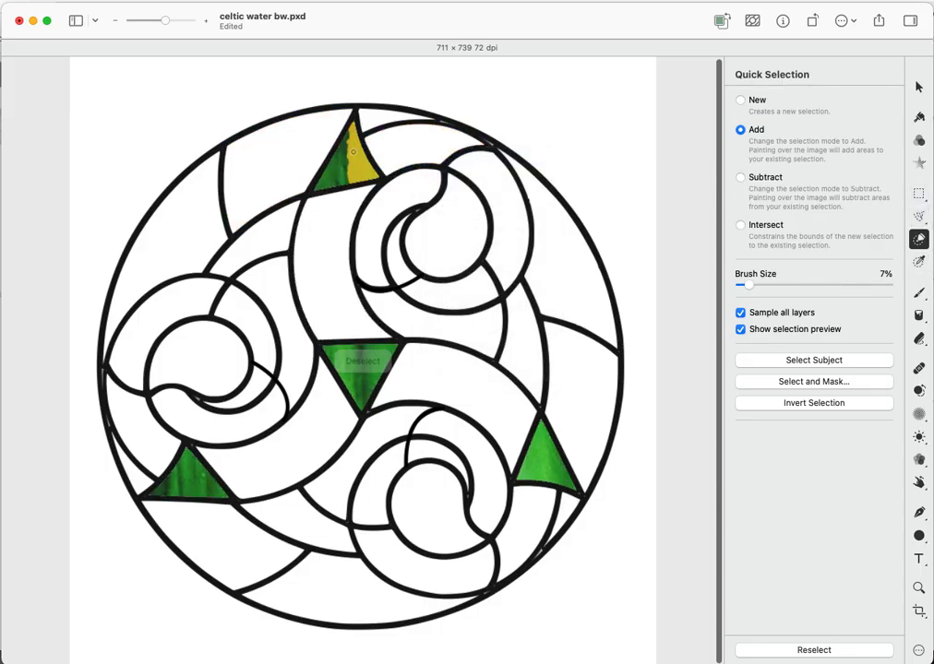
pyautogui.click(324, 241)
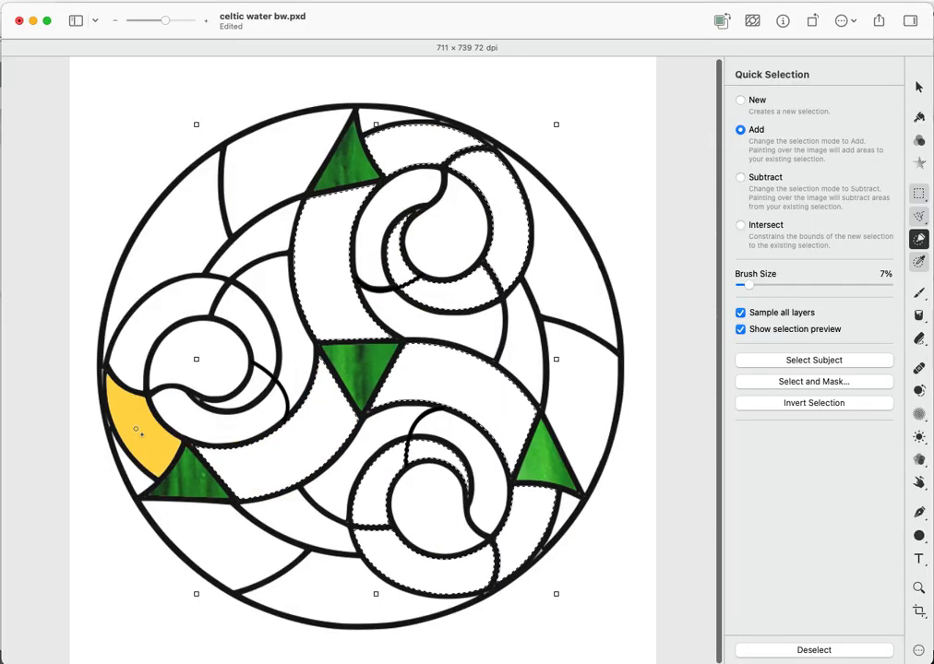
pyautogui.click(139, 431)
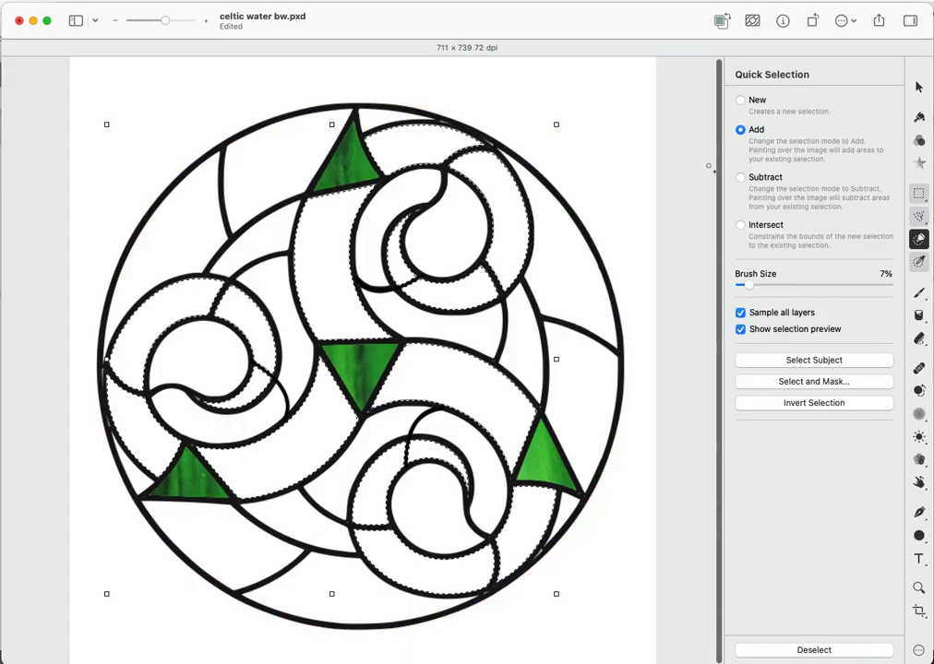
pyautogui.click(919, 163)
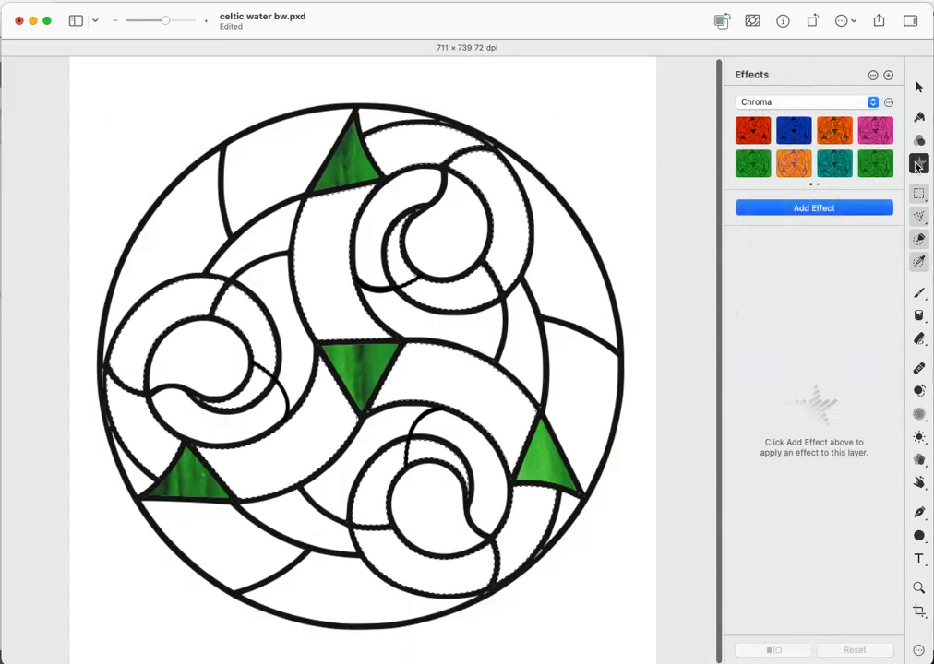
# - Add an Image Fill to the bands using the yellow glass image 2_12161_e.jpg
pyautogui.click(826, 208)
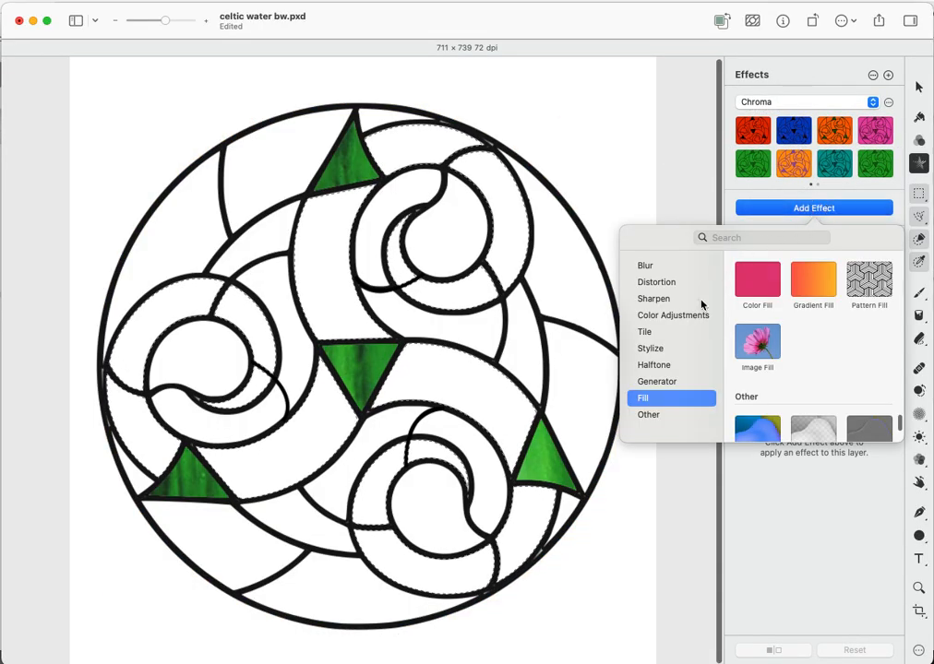
pyautogui.click(757, 356)
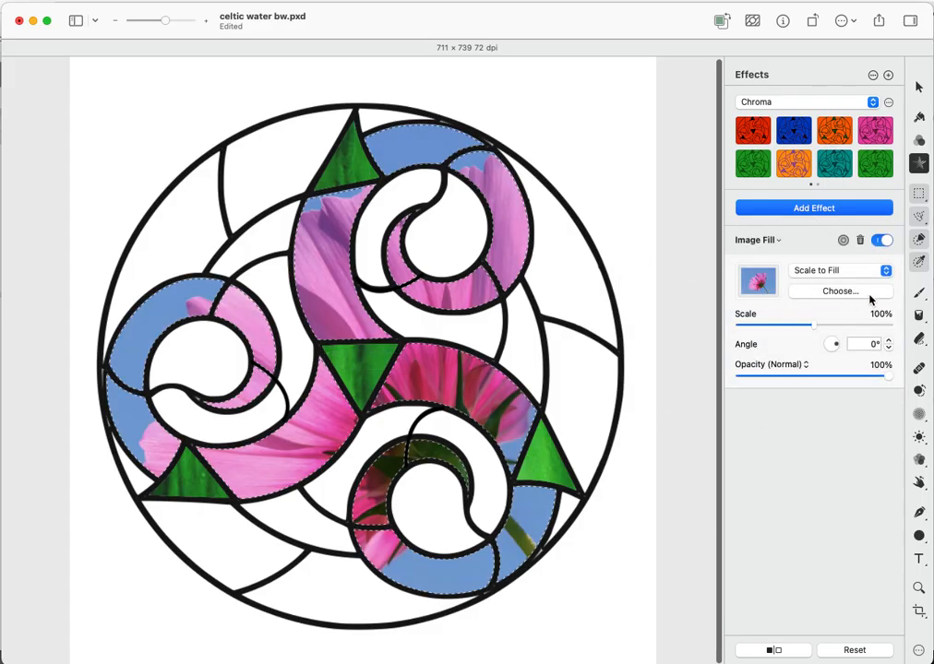
pyautogui.click(755, 299)
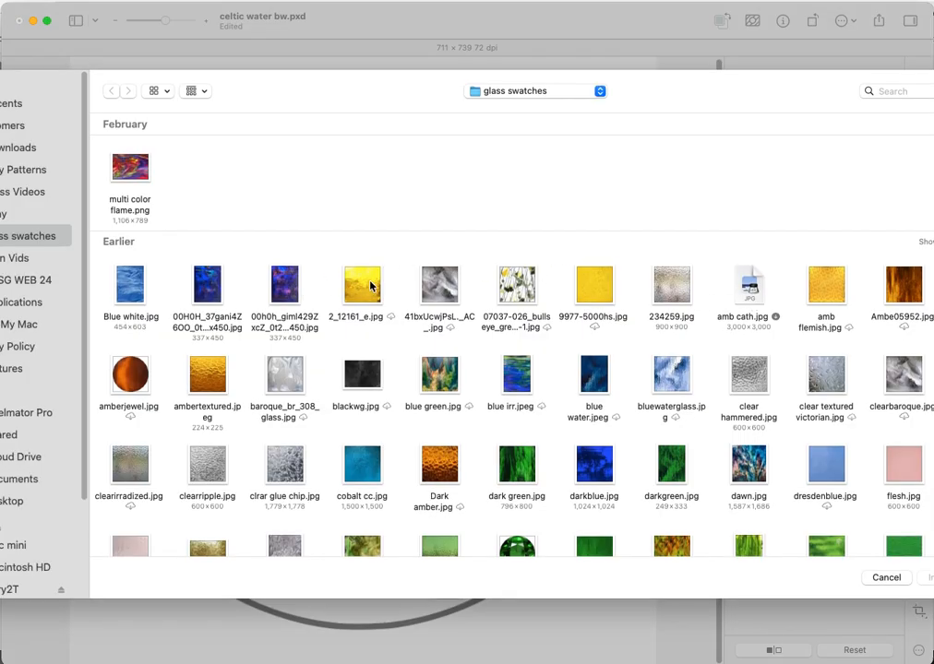
pyautogui.doubleClick(365, 284)
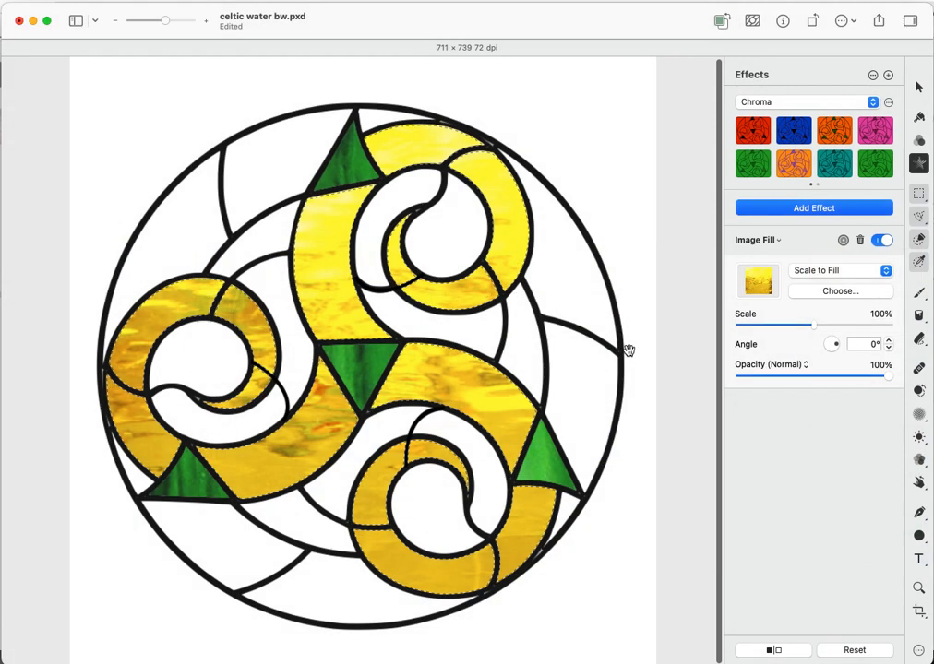
# - Rotate the yellow glass fill to 175.1° and lower its opacity to 87%
pyautogui.moveTo(839, 351)
pyautogui.mouseDown()
pyautogui.moveTo(836, 358)
pyautogui.moveTo(827, 348)
pyautogui.moveTo(831, 338)
pyautogui.moveTo(823, 344)
pyautogui.mouseUp()
pyautogui.moveTo(888, 378); pyautogui.dragTo(868, 372)
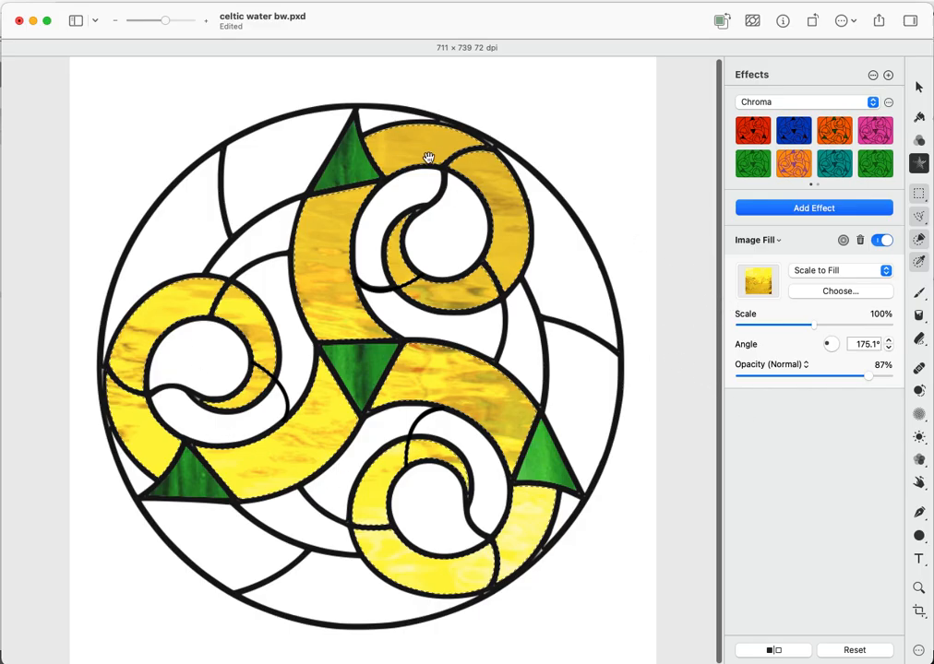
pyautogui.click(799, 209)
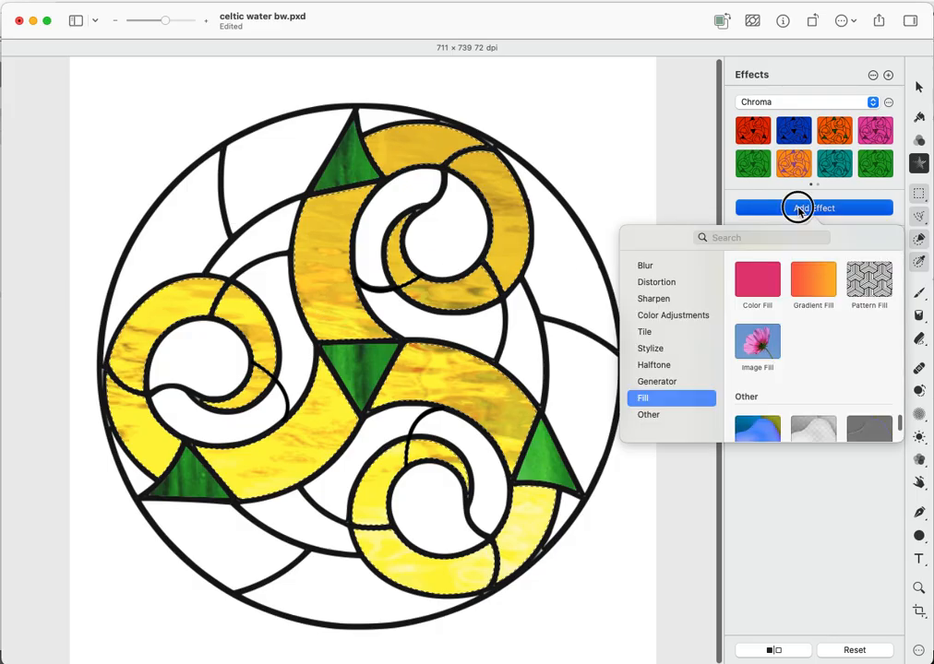
# - Add Sharpen Luminance to the yellow glass with 77% sharpness and 8.7 px radius
pyautogui.click(655, 300)
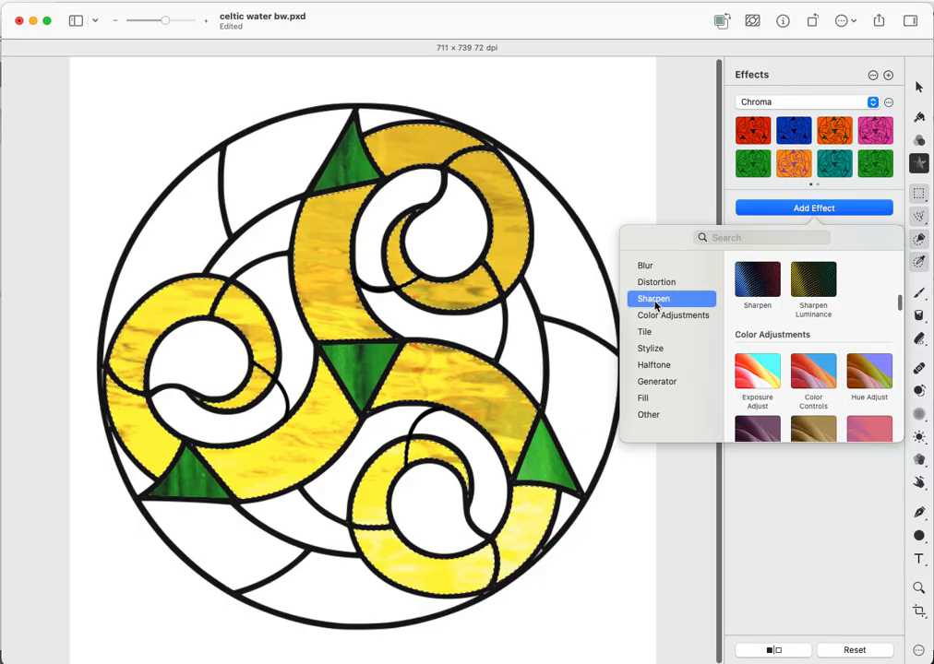
pyautogui.click(813, 292)
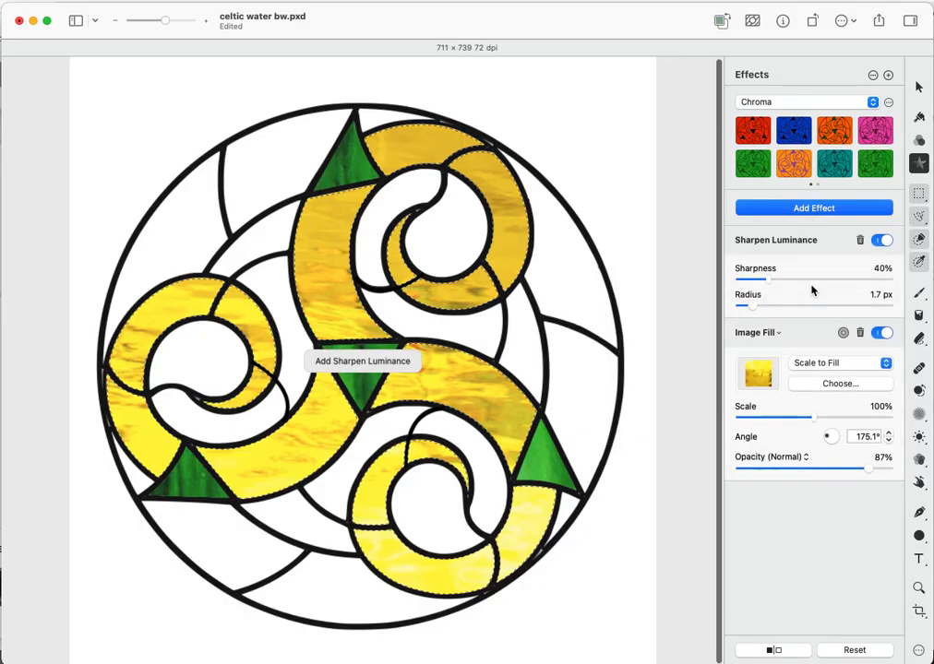
pyautogui.moveTo(755, 311); pyautogui.dragTo(794, 285)
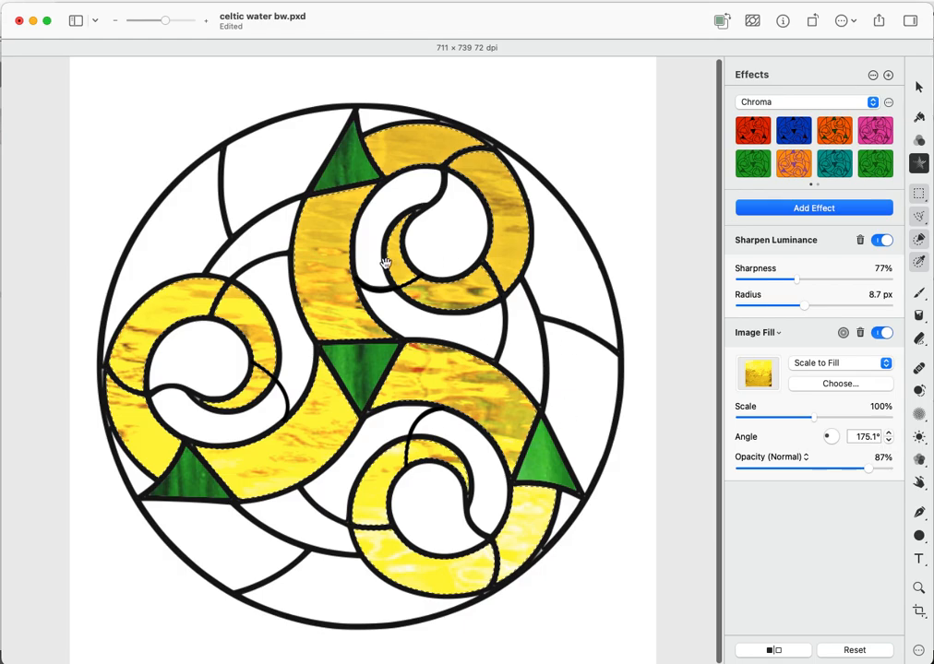
# - Deselect, then quick-select the upper, middle and small lower pieces on the right edge
pyautogui.click(920, 239)
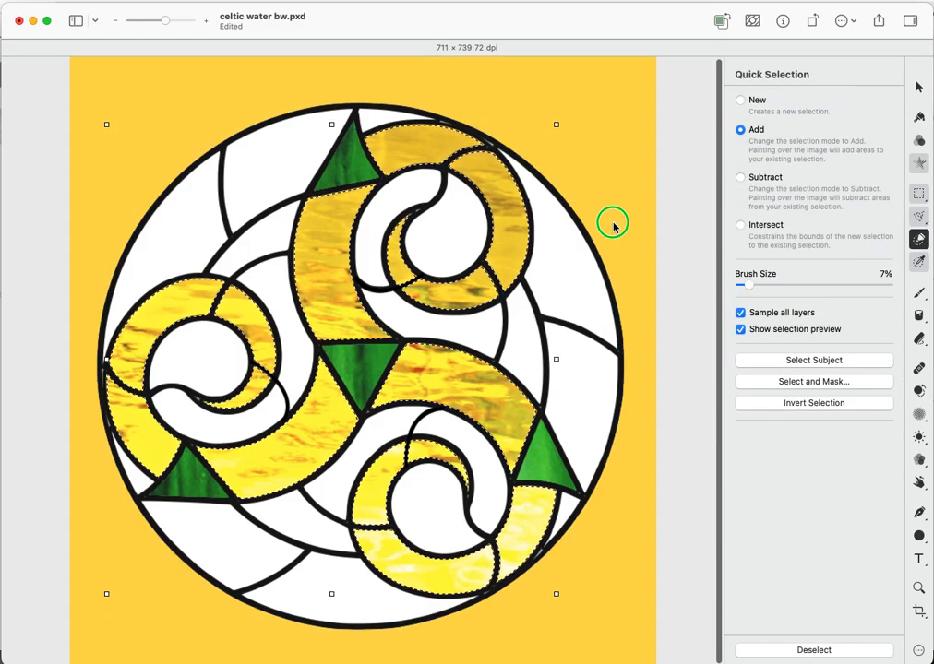
pyautogui.rightClick(616, 226)
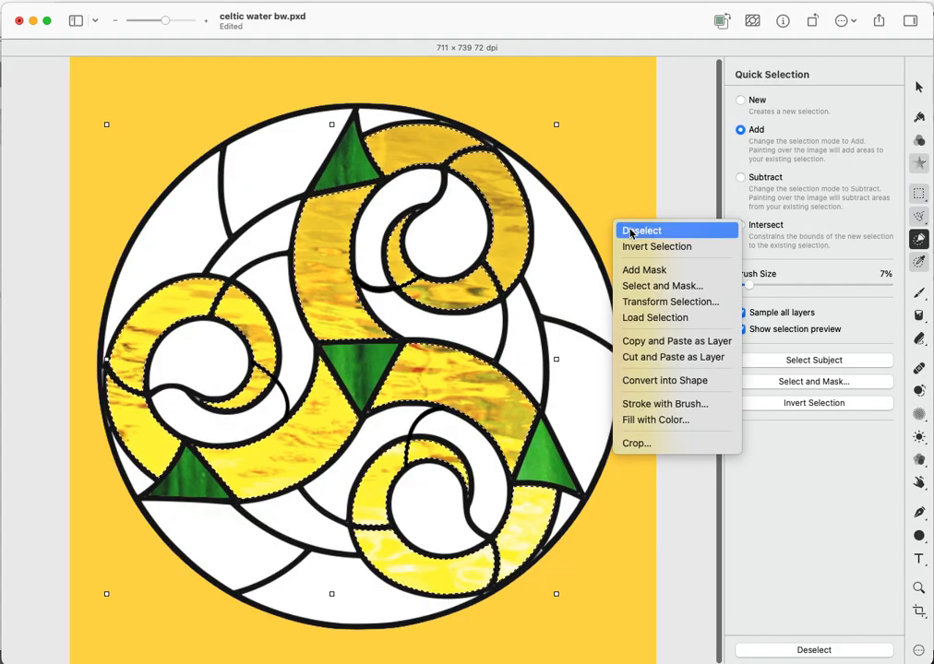
pyautogui.click(637, 230)
pyautogui.click(562, 261)
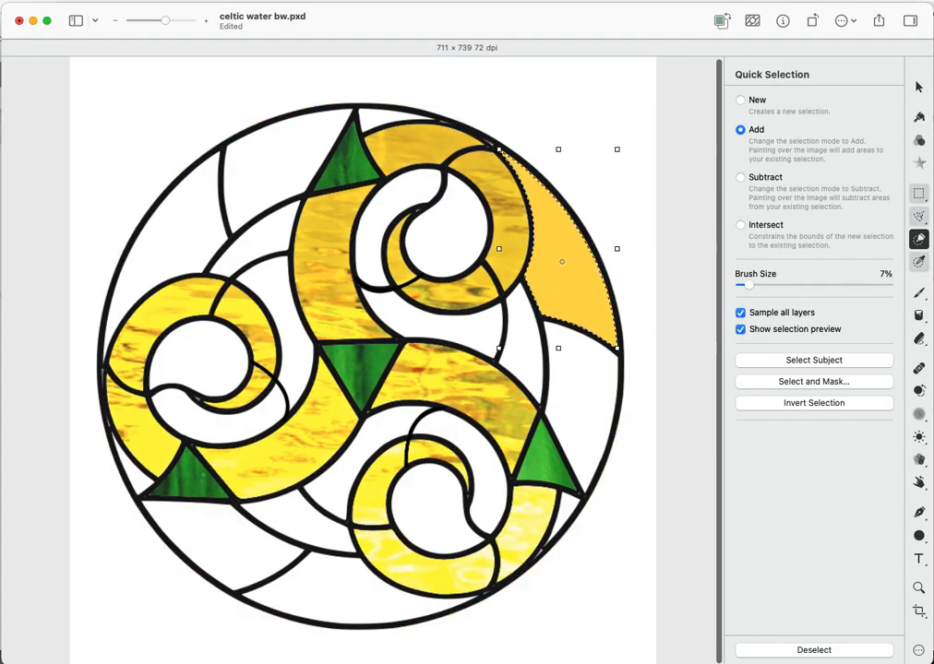
pyautogui.click(577, 389)
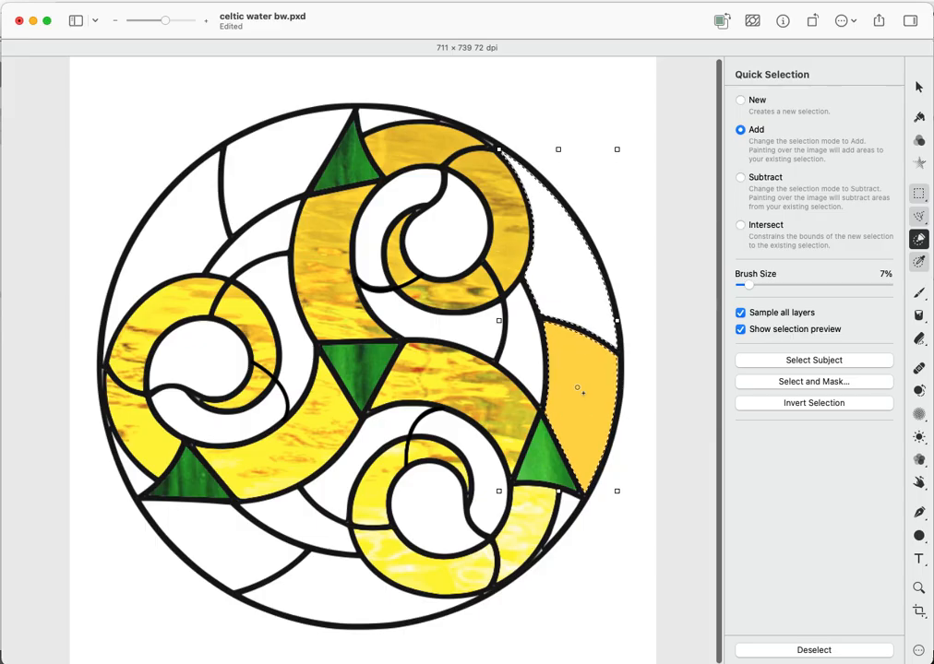
pyautogui.click(560, 513)
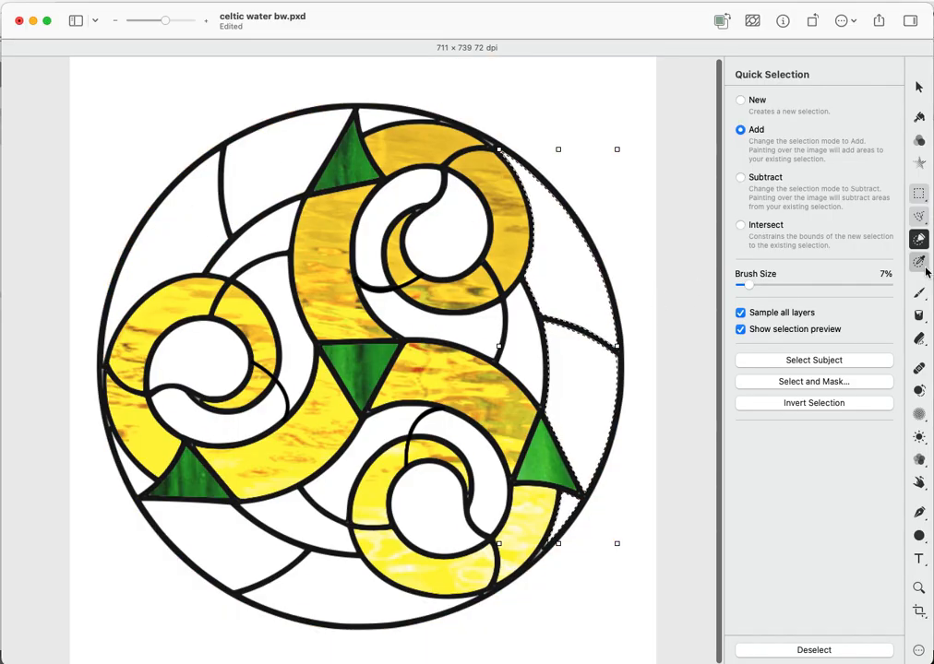
pyautogui.click(919, 164)
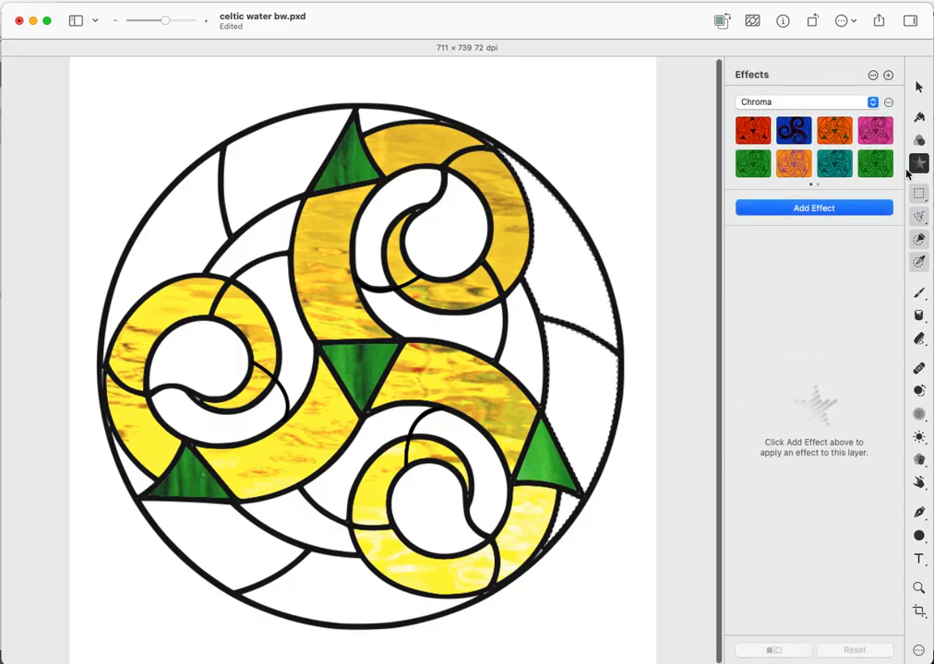
# - Add an Image Fill with Ambe05952.jpg to the right-edge pieces, rotated to 109.5°
pyautogui.click(826, 212)
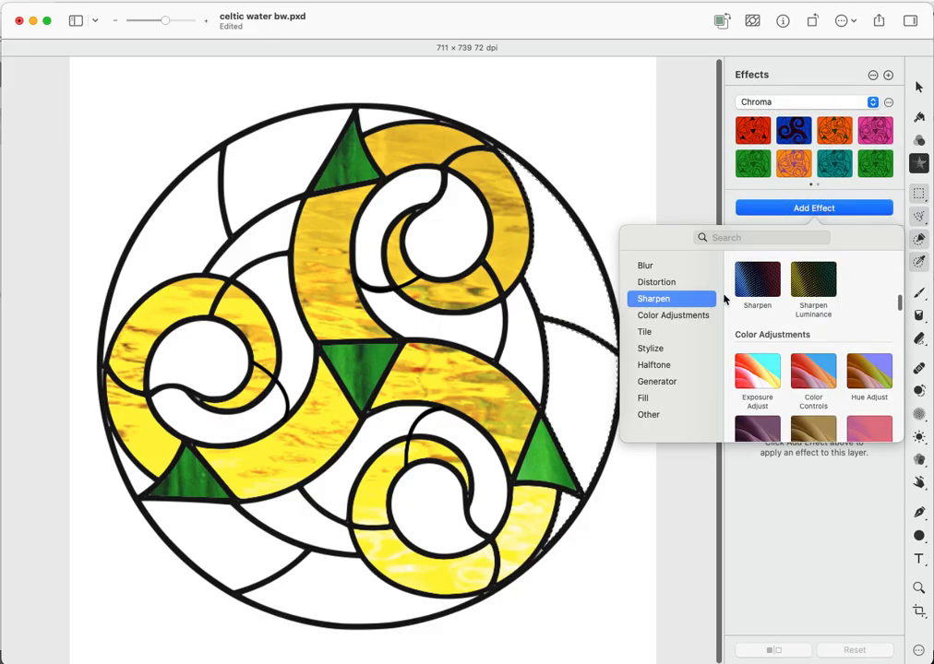
pyautogui.click(643, 400)
pyautogui.click(757, 343)
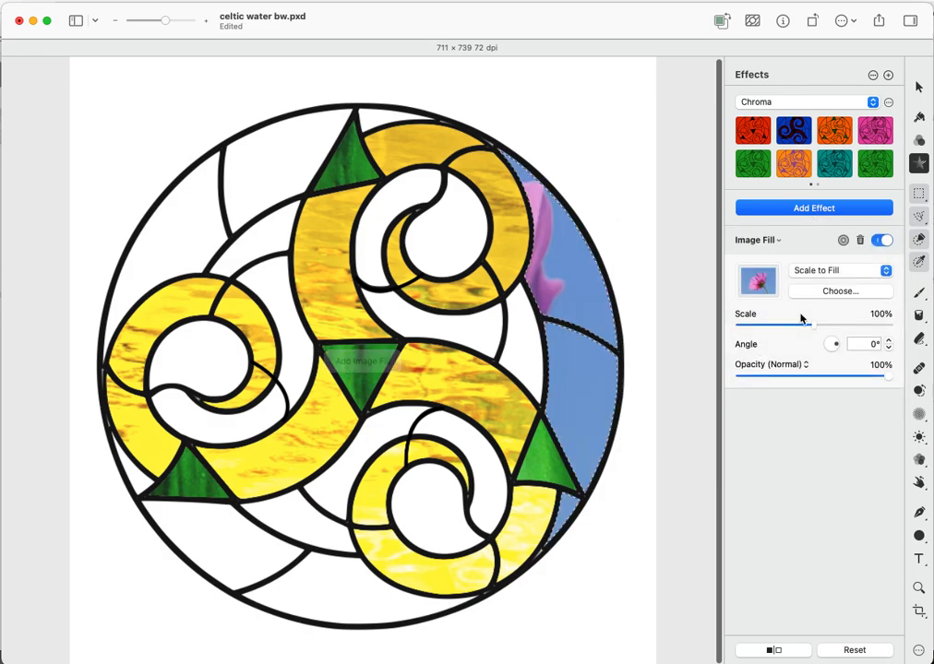
pyautogui.click(826, 293)
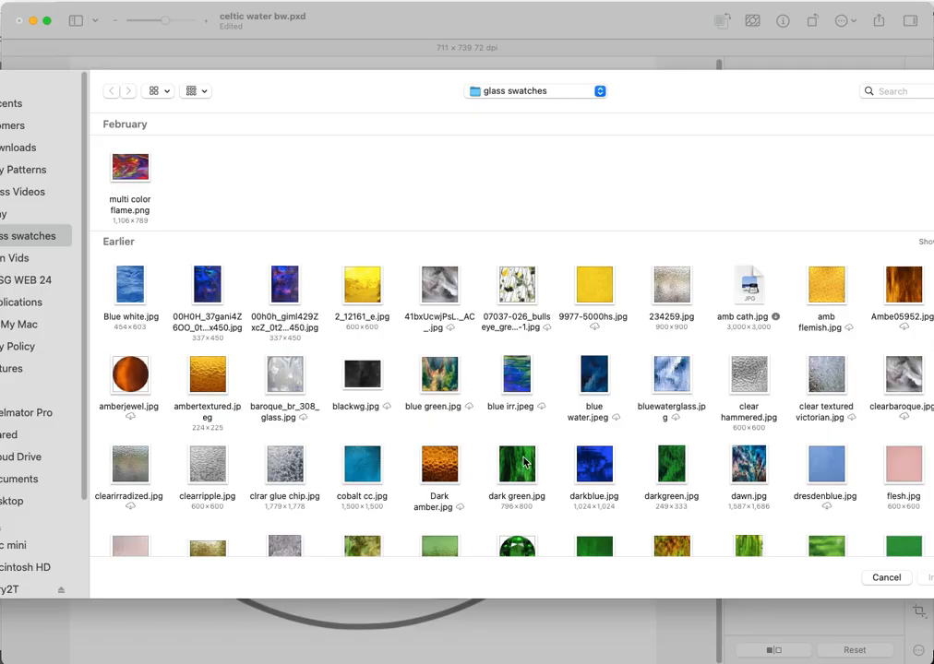
pyautogui.click(902, 290)
pyautogui.doubleClick(897, 300)
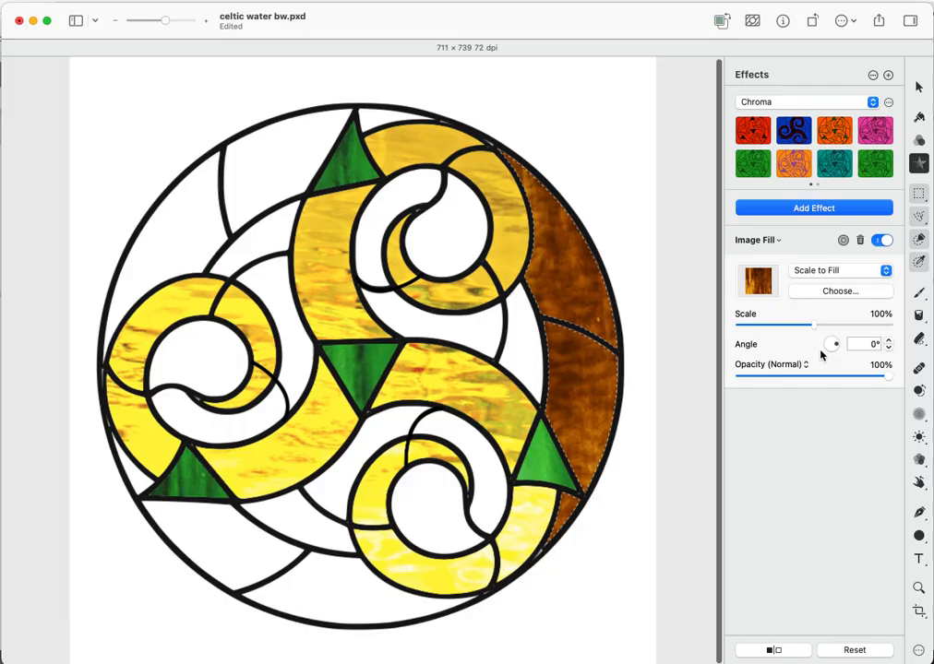
pyautogui.moveTo(836, 348); pyautogui.dragTo(832, 347)
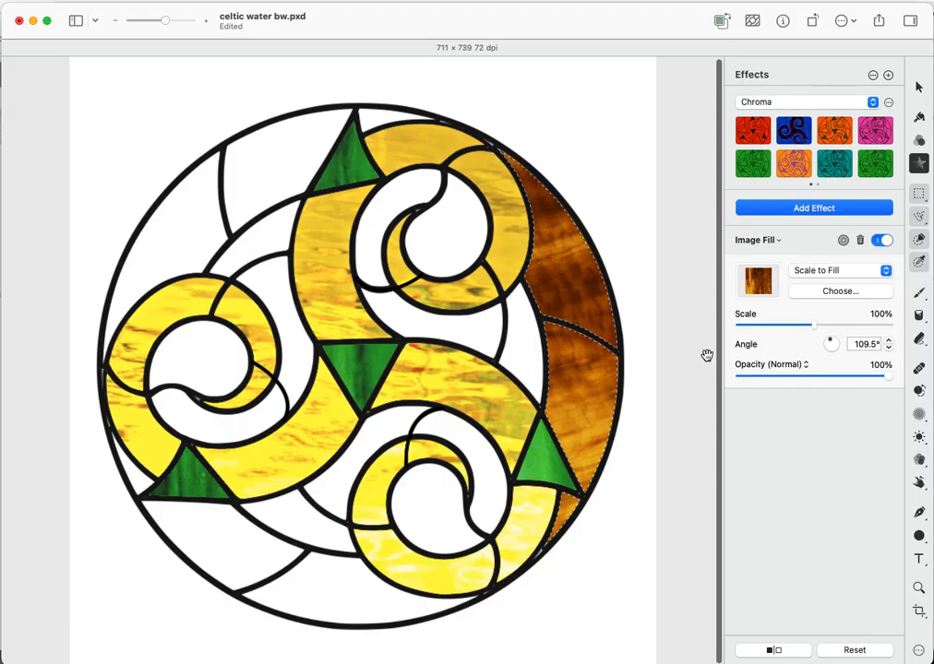
# - Clear the current selection using the Quick Selection tool
pyautogui.click(919, 239)
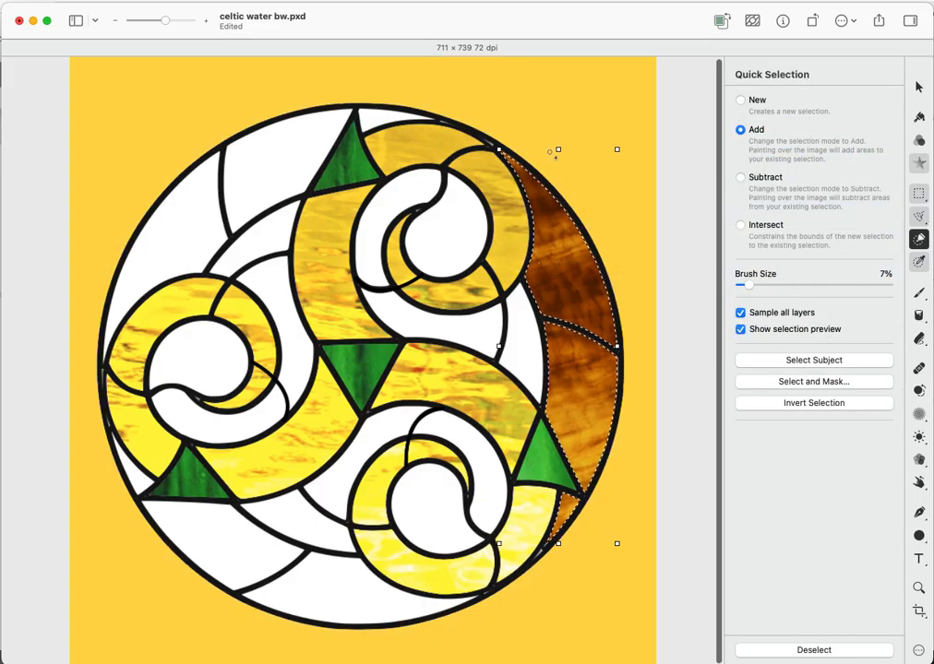
pyautogui.rightClick(378, 118)
pyautogui.click(386, 125)
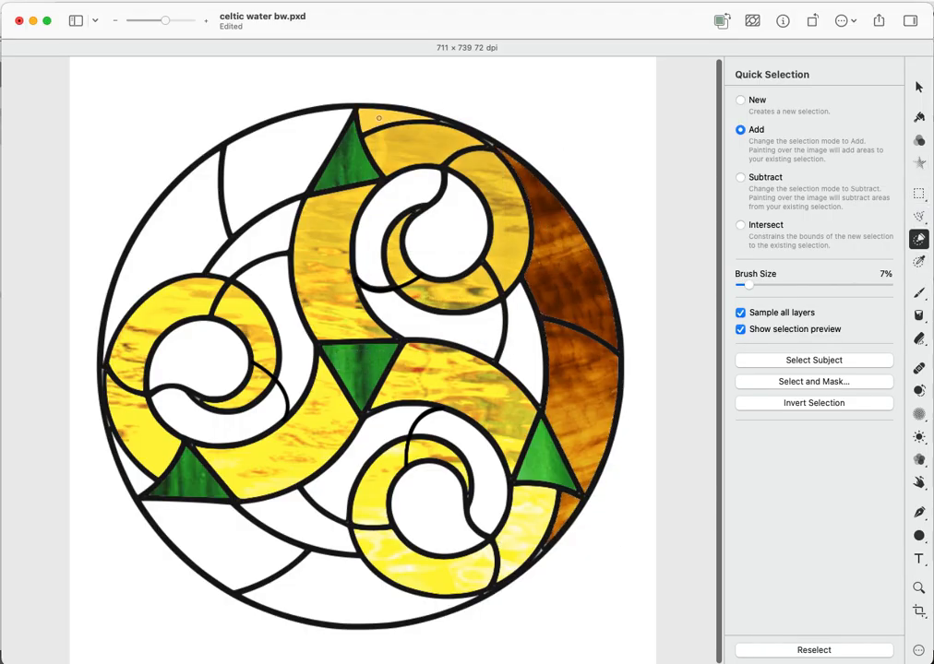
# - Quick-select the top, top-left and left rim pieces of the circle
pyautogui.click(378, 120)
pyautogui.click(272, 146)
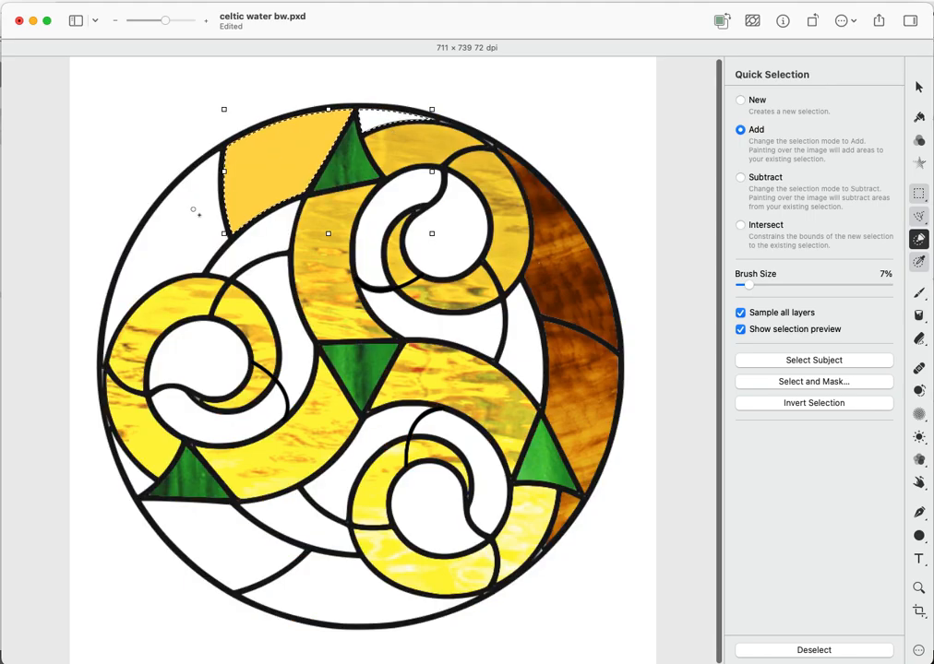
pyautogui.click(193, 209)
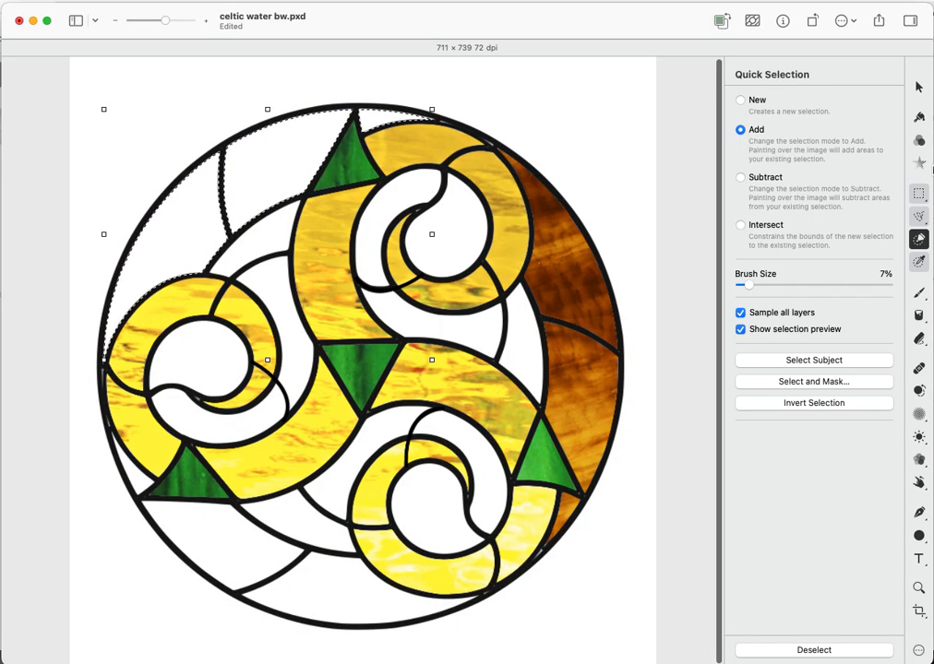
# - Fill those pieces with the Ambe05952.jpg amber image rotated to 243.7°
pyautogui.click(920, 162)
pyautogui.click(832, 209)
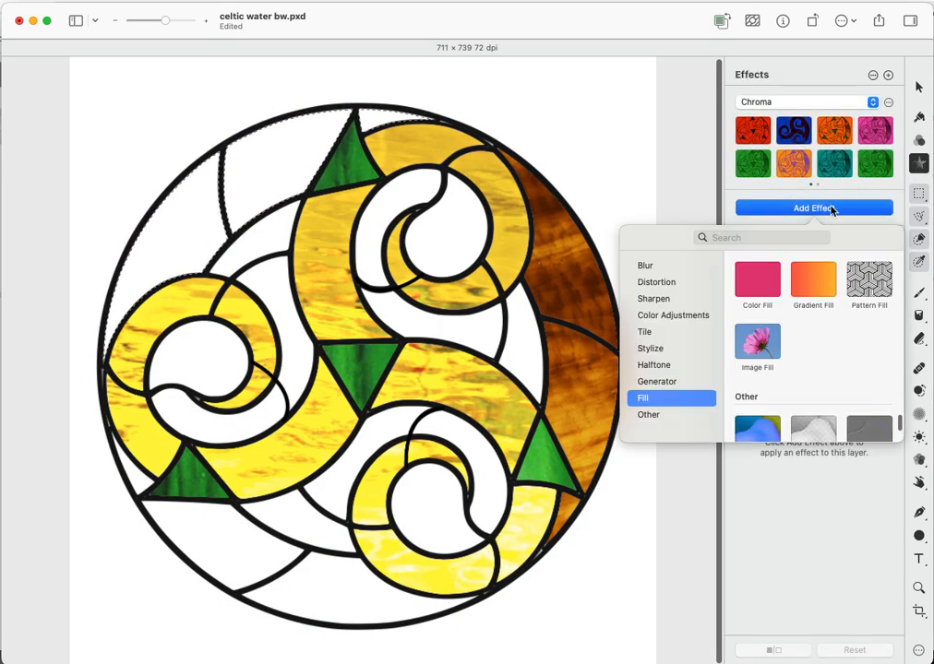
pyautogui.click(758, 342)
pyautogui.click(829, 293)
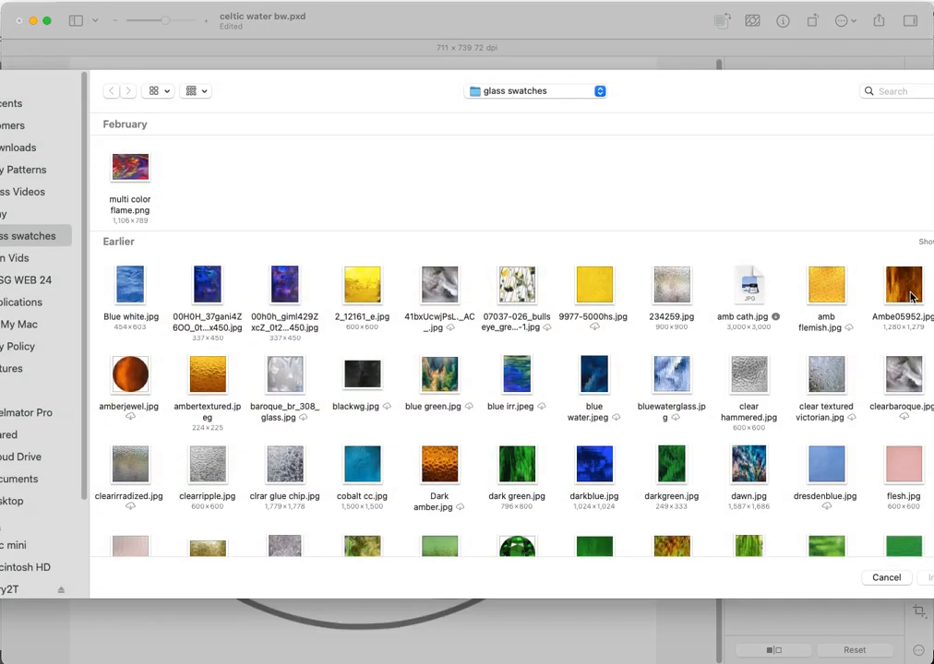
pyautogui.doubleClick(911, 296)
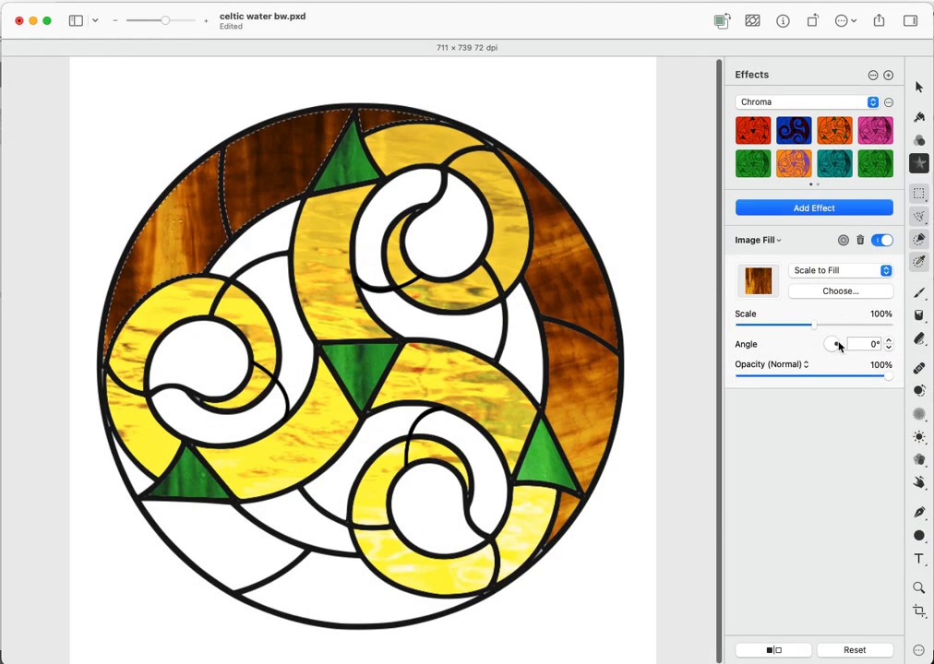
pyautogui.moveTo(838, 347); pyautogui.dragTo(831, 348)
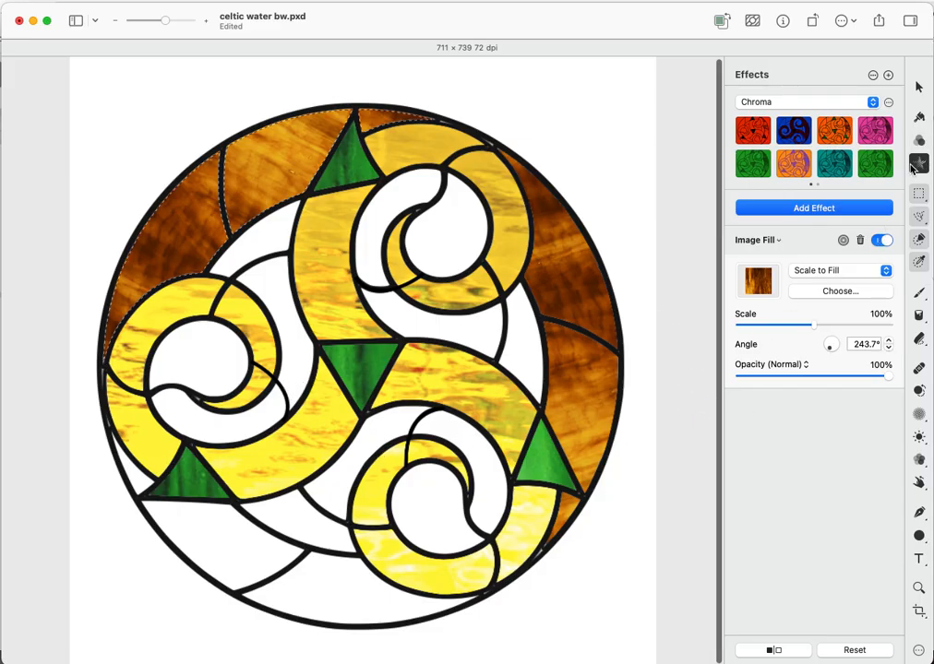
pyautogui.click(919, 239)
# - Clear the selection and select the lower-left and bottom outer border pieces
pyautogui.rightClick(636, 204)
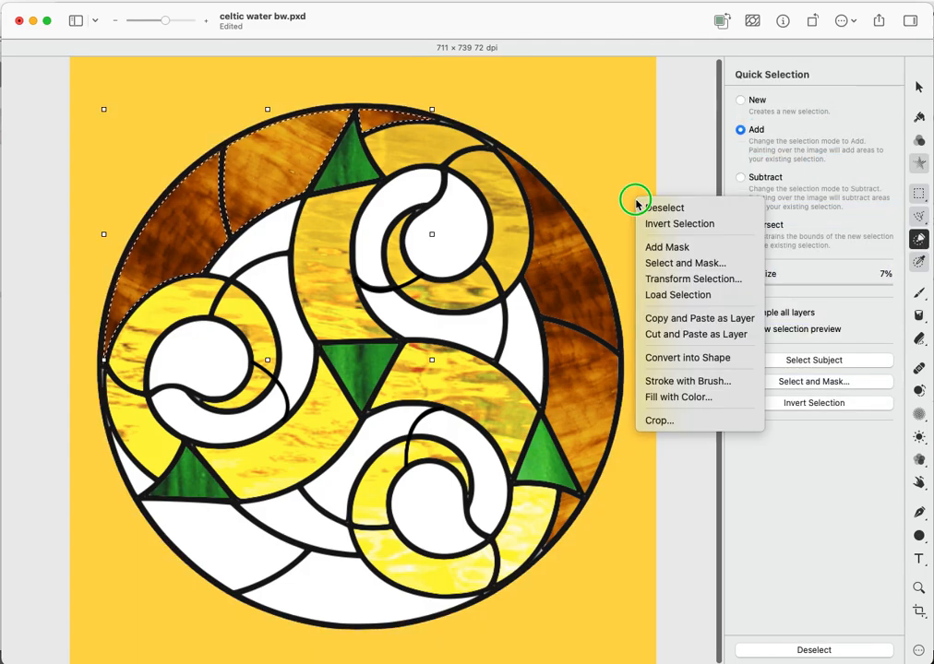
pyautogui.click(657, 207)
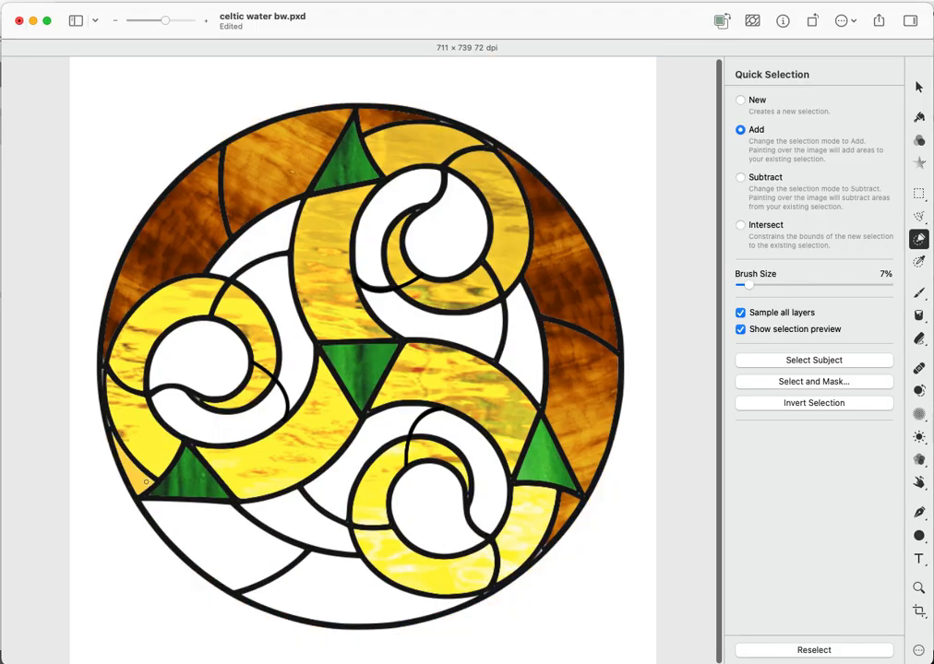
pyautogui.moveTo(137, 479)
pyautogui.mouseDown()
pyautogui.moveTo(199, 534)
pyautogui.moveTo(328, 584)
pyautogui.mouseUp()
pyautogui.click(329, 583)
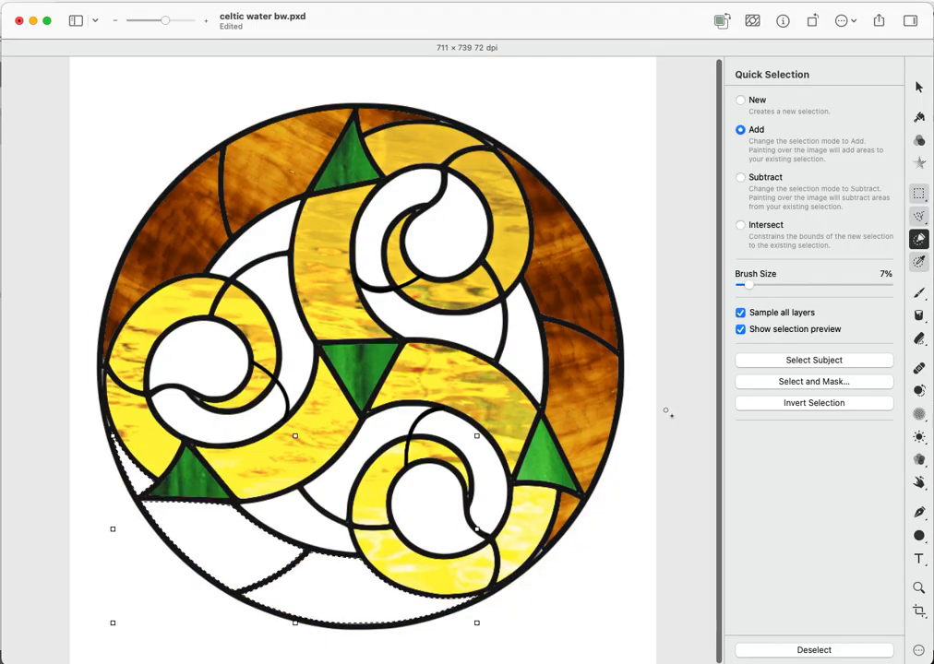
# - Fill the bottom rim pieces with Ambe05952.jpg amber glass rotated to 11.4°
pyautogui.click(919, 163)
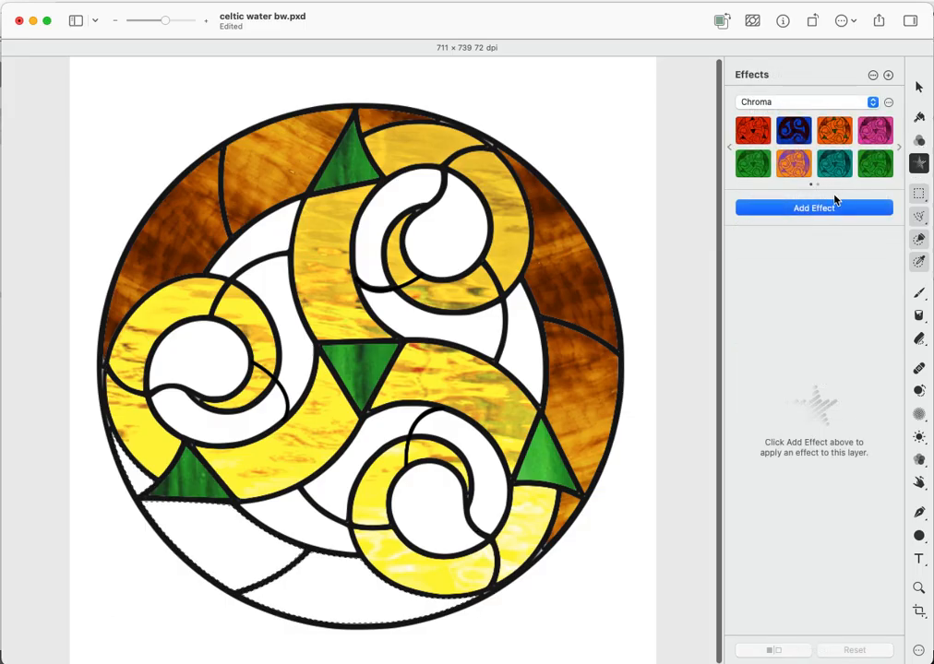
pyautogui.click(827, 208)
pyautogui.click(762, 340)
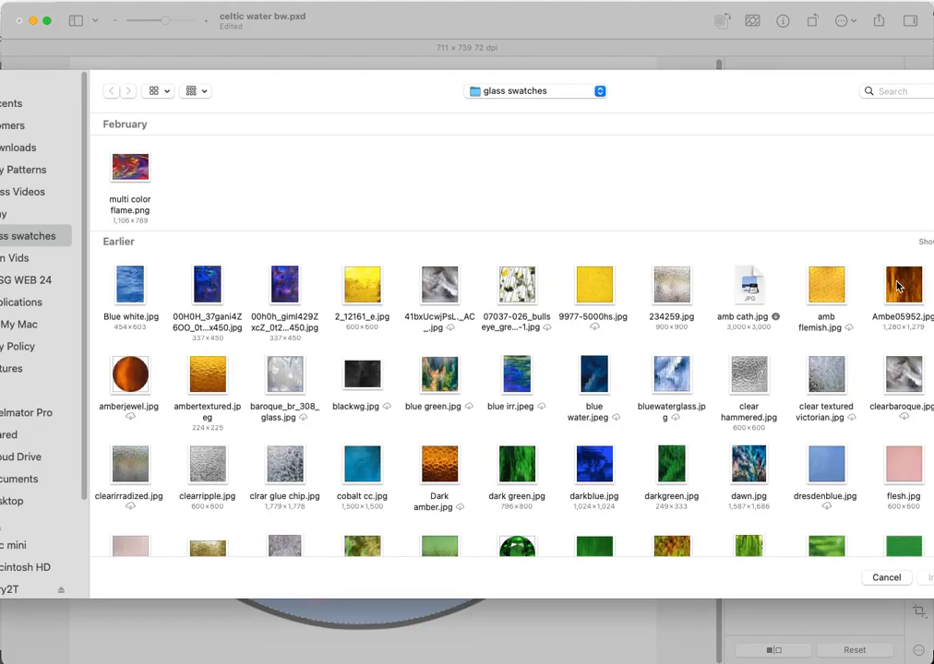
pyautogui.doubleClick(898, 287)
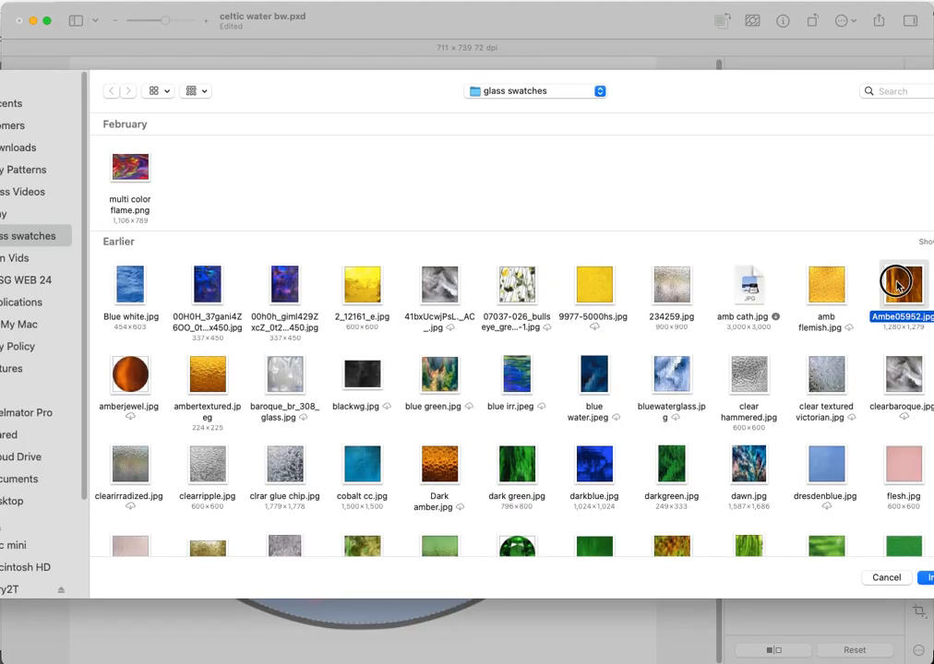
pyautogui.moveTo(837, 350); pyautogui.dragTo(841, 345)
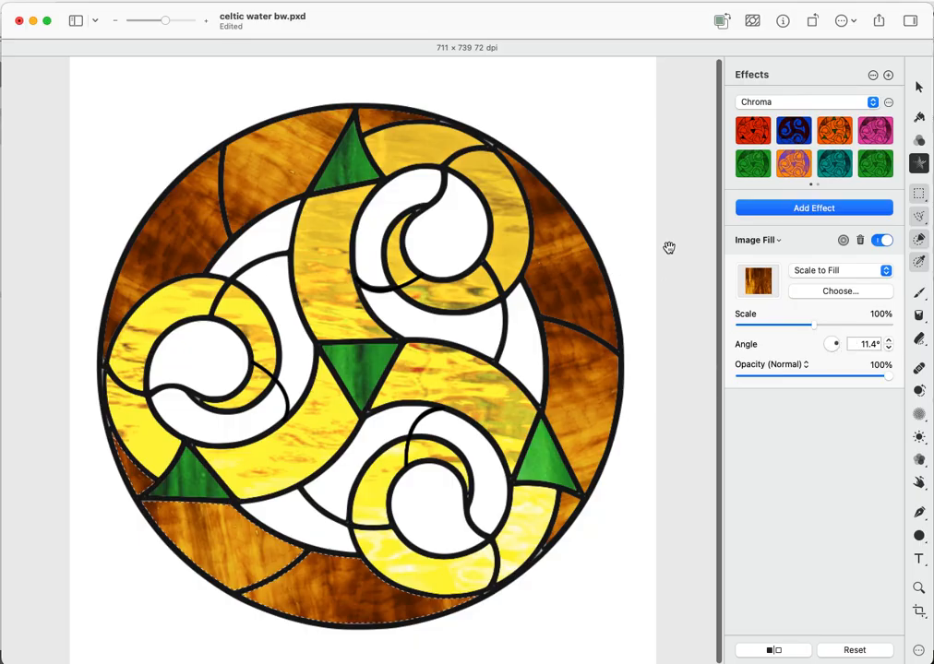
pyautogui.click(919, 240)
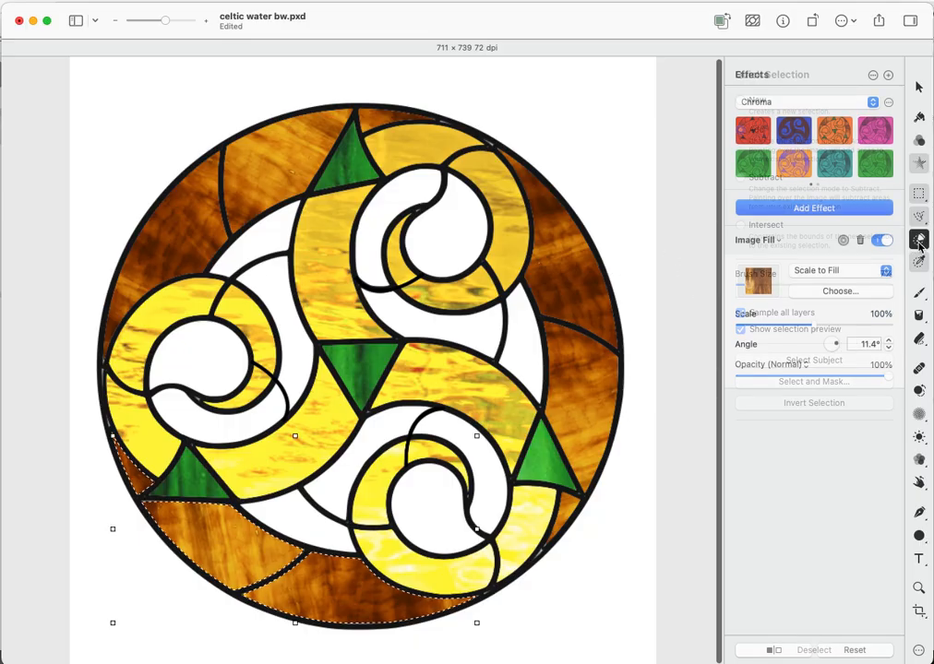
# - Clear the selection, then select the white swirl pieces of the left, top-right and bottom spirals
pyautogui.rightClick(463, 244)
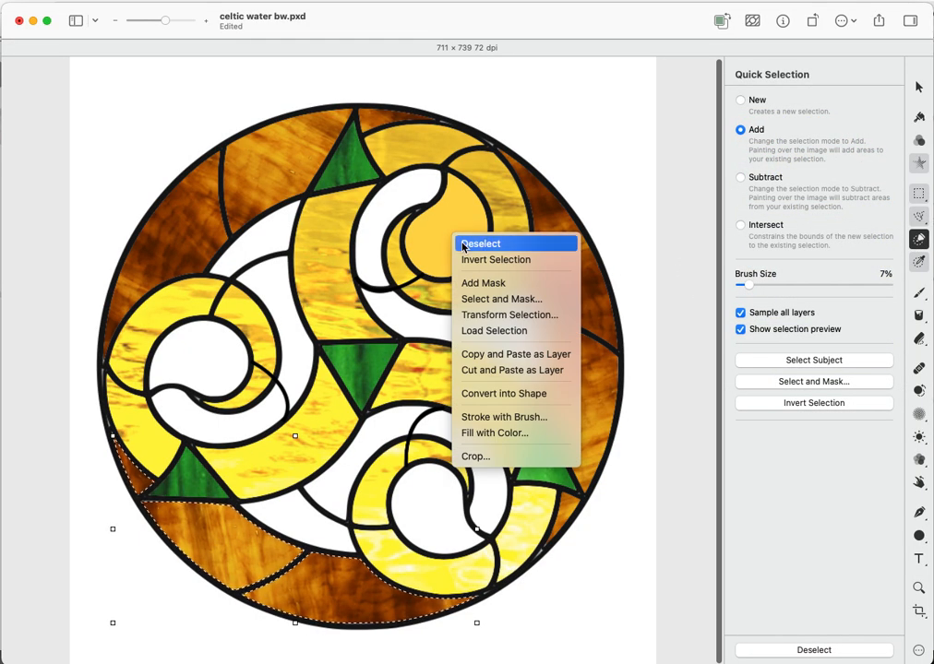
pyautogui.click(481, 243)
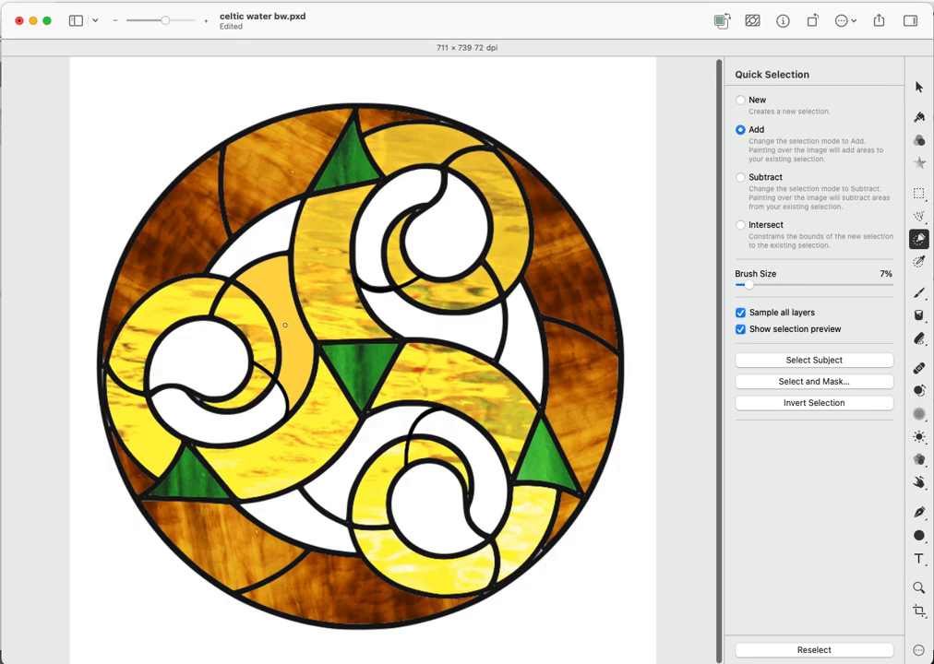
pyautogui.moveTo(276, 307)
pyautogui.mouseDown()
pyautogui.moveTo(266, 342)
pyautogui.moveTo(212, 354)
pyautogui.moveTo(199, 377)
pyautogui.moveTo(200, 441)
pyautogui.mouseUp()
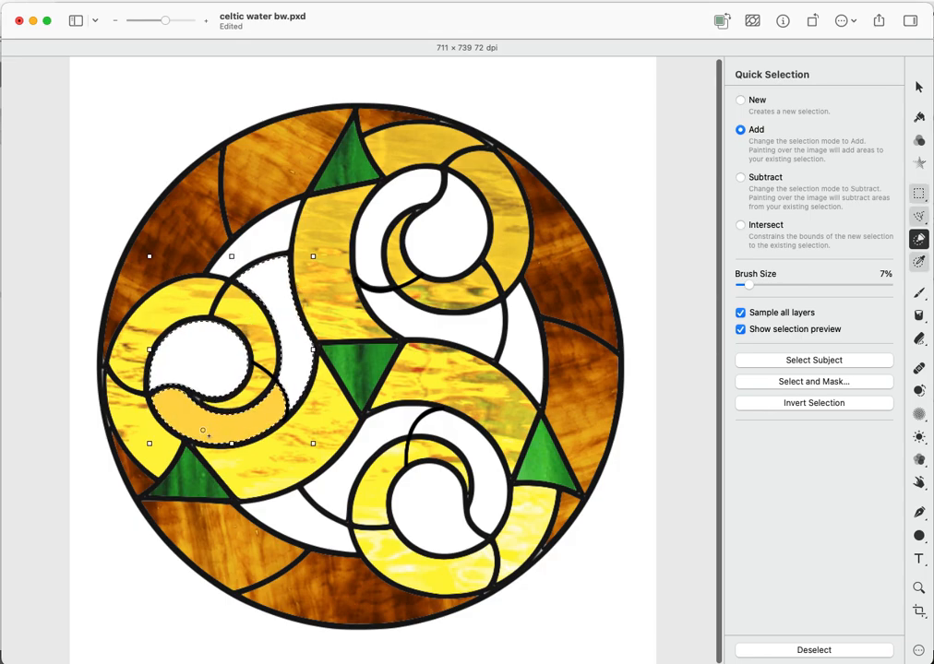
pyautogui.click(443, 242)
pyautogui.click(373, 220)
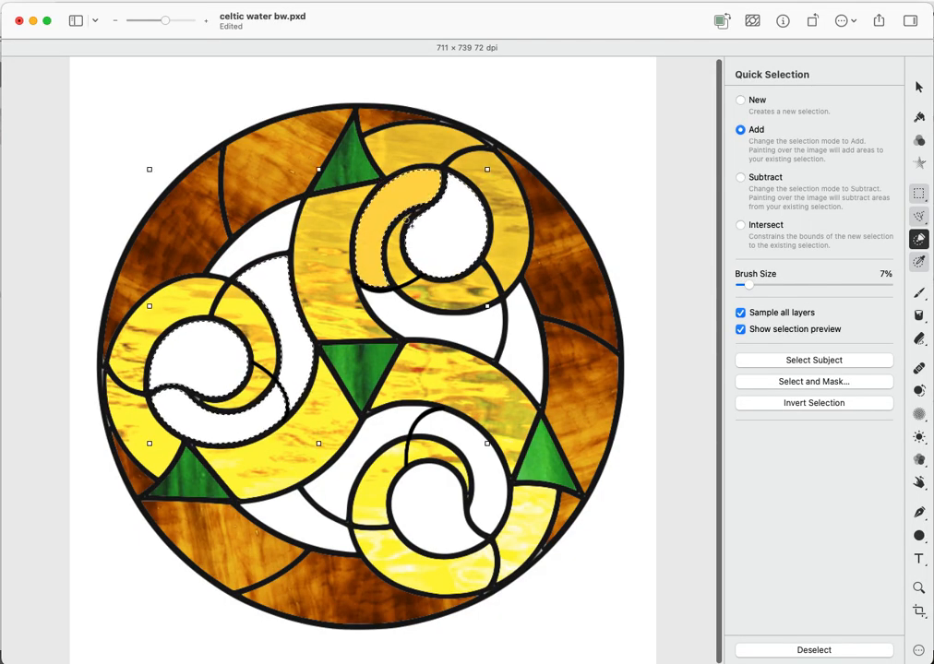
pyautogui.click(436, 325)
pyautogui.click(432, 501)
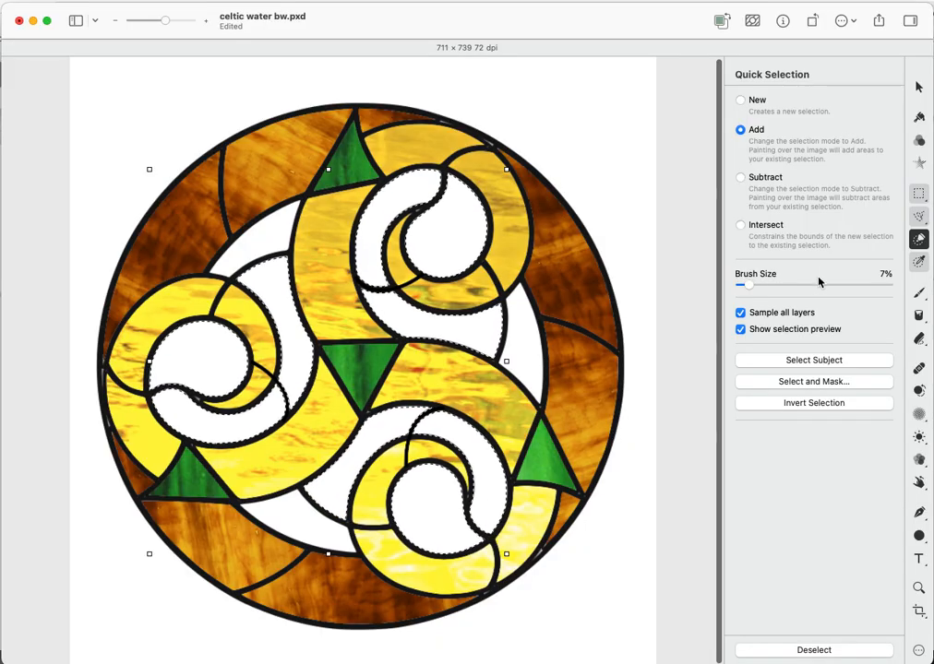
# - Add an Image Fill to the swirls using darkblue.jpg glass
pyautogui.click(919, 163)
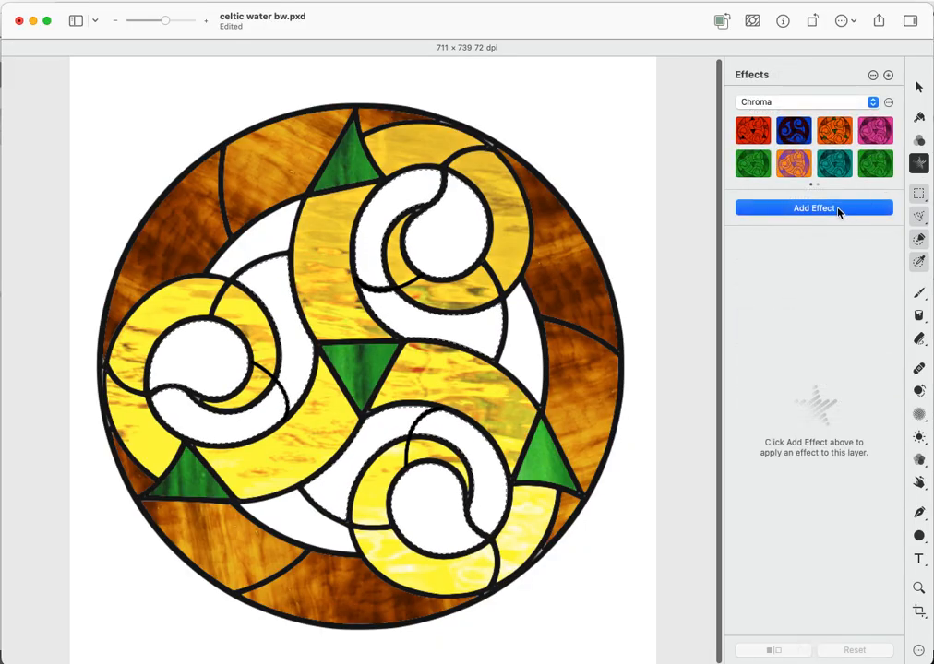
pyautogui.click(835, 209)
pyautogui.click(759, 338)
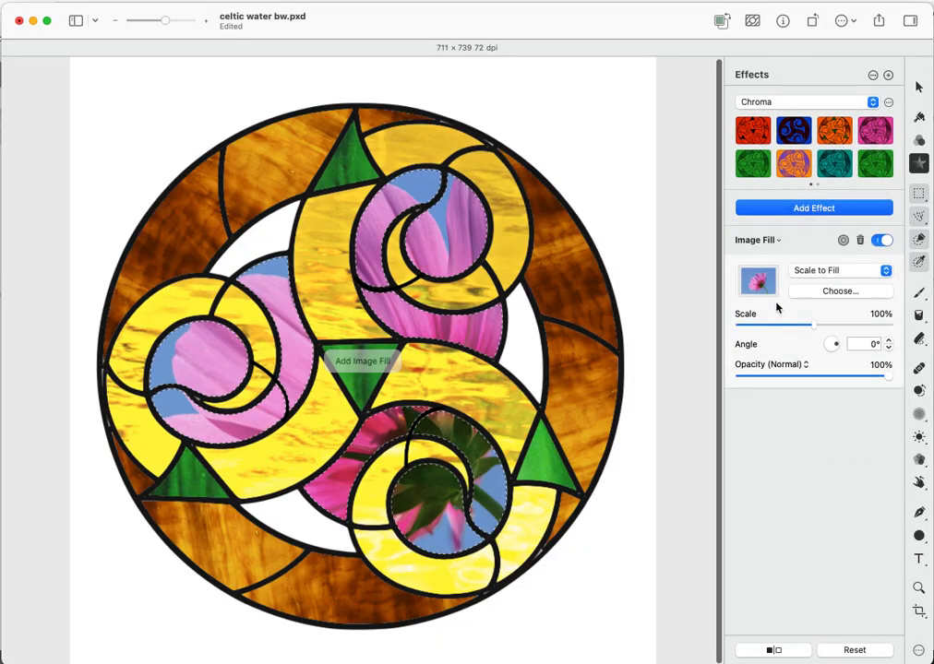
pyautogui.click(798, 291)
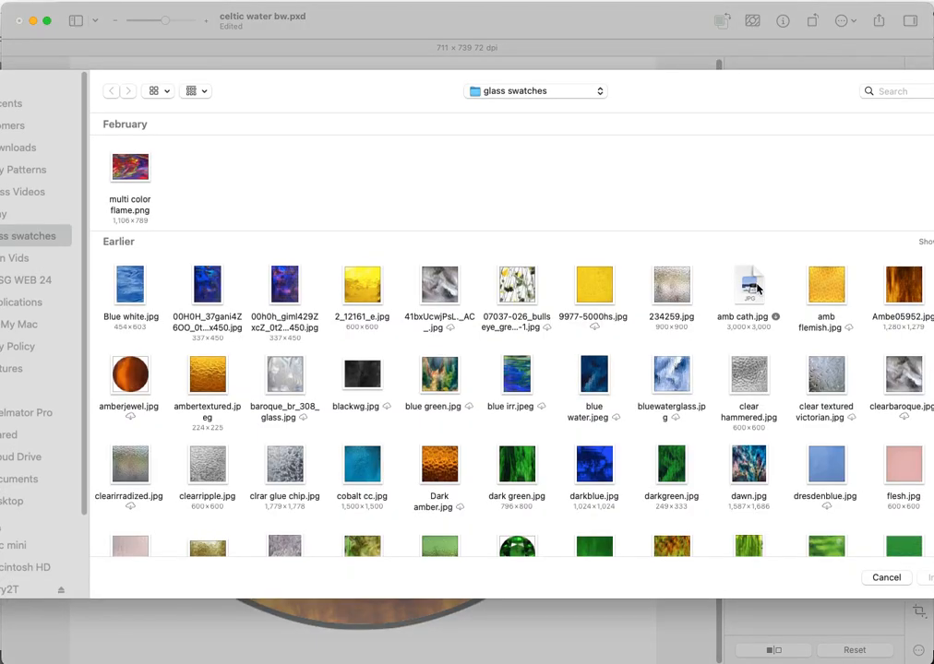
pyautogui.scroll(-1, 517, 406)
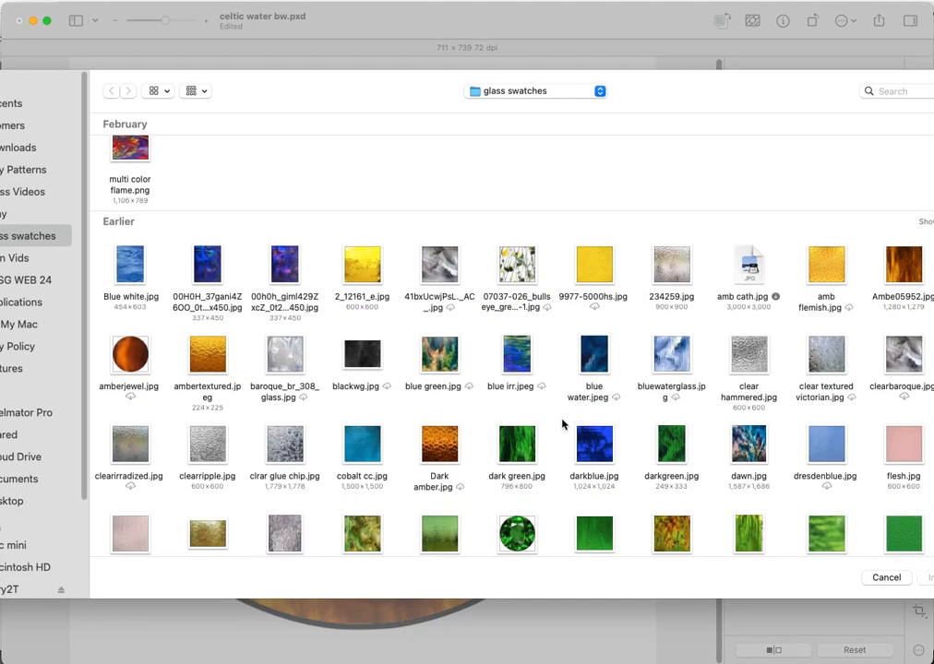
pyautogui.click(607, 442)
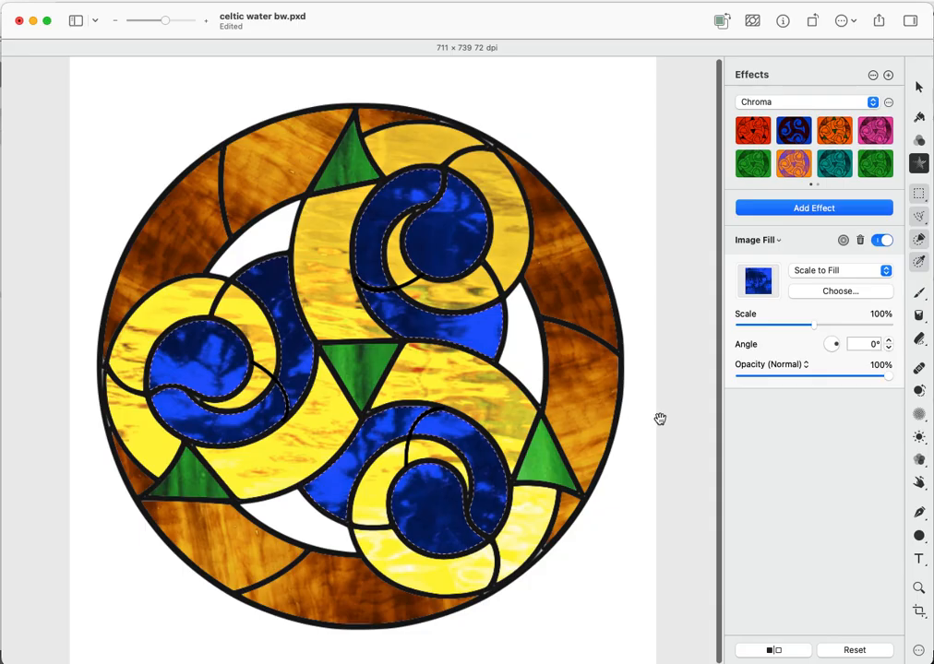
# - Scale the blue swirl glass to 91% and rotate it to 112.9°
pyautogui.moveTo(886, 378)
pyautogui.mouseDown()
pyautogui.moveTo(846, 378)
pyautogui.moveTo(902, 371)
pyautogui.mouseUp()
pyautogui.moveTo(837, 347); pyautogui.dragTo(811, 333)
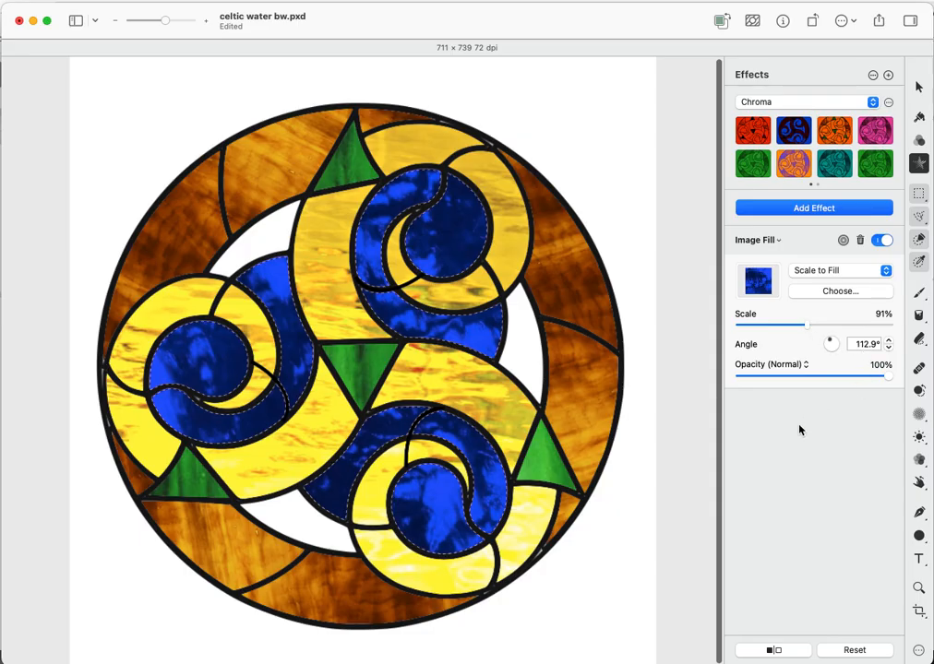
pyautogui.click(919, 239)
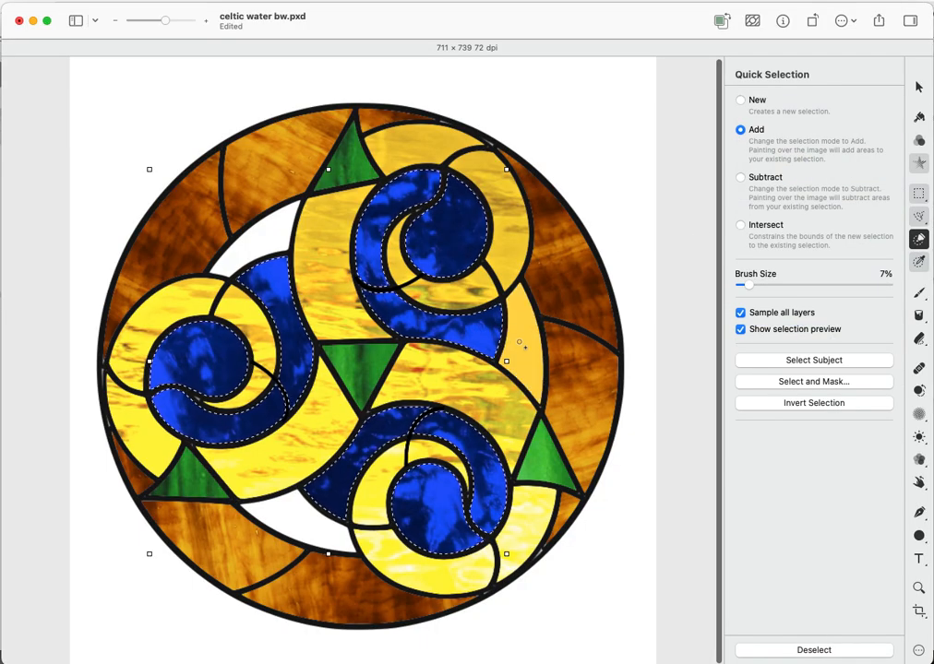
# - Replace the selection with the right, upper-left and lower-left white crescent pieces
pyautogui.rightClick(519, 342)
pyautogui.click(533, 347)
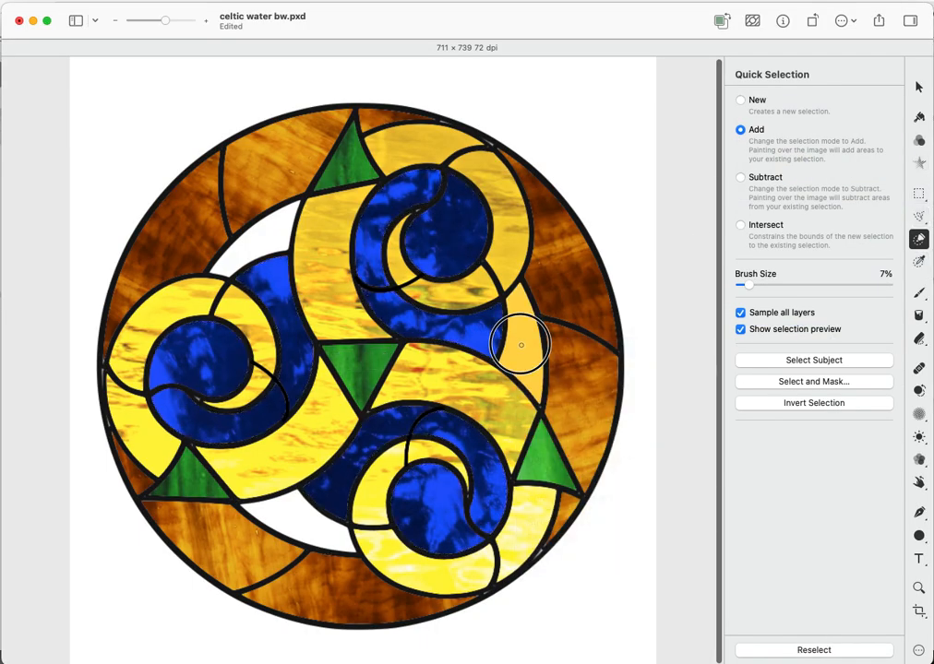
pyautogui.click(521, 337)
pyautogui.click(269, 241)
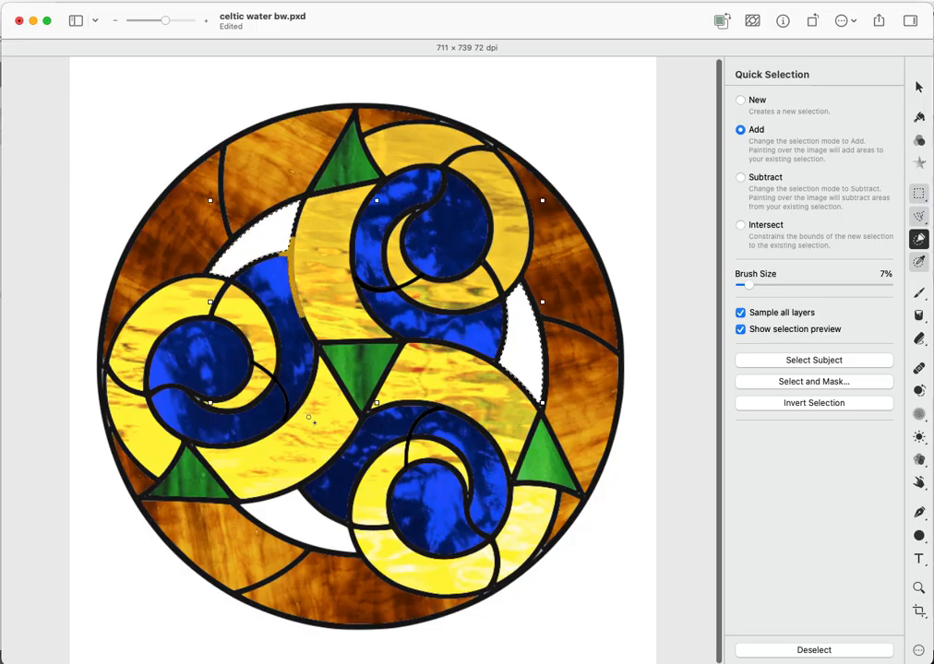
pyautogui.click(318, 519)
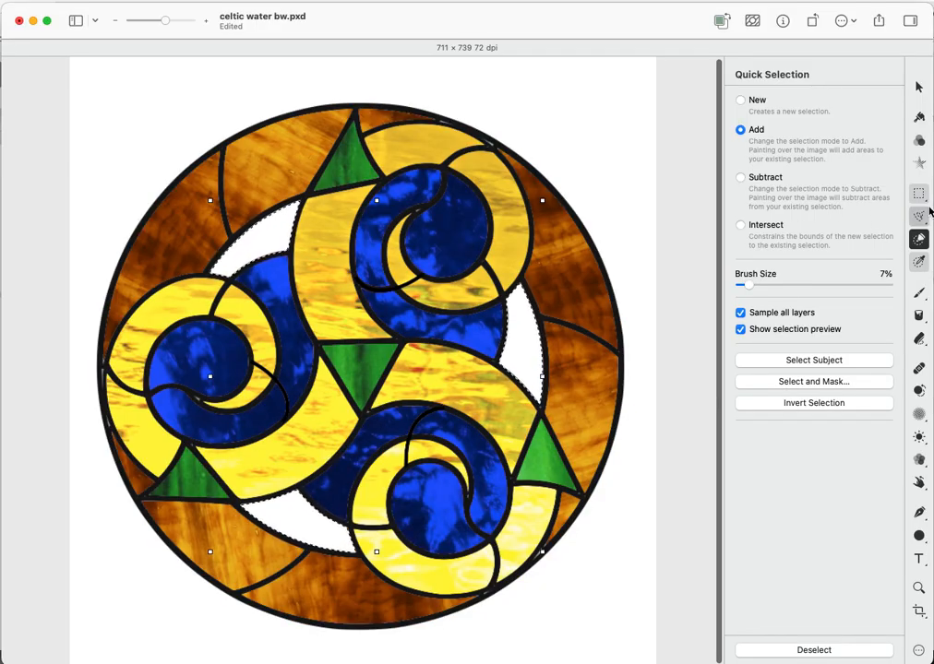
# - Add an Image Fill to the crescents, settling on clear hammered.jpg glass
pyautogui.click(918, 164)
pyautogui.click(835, 209)
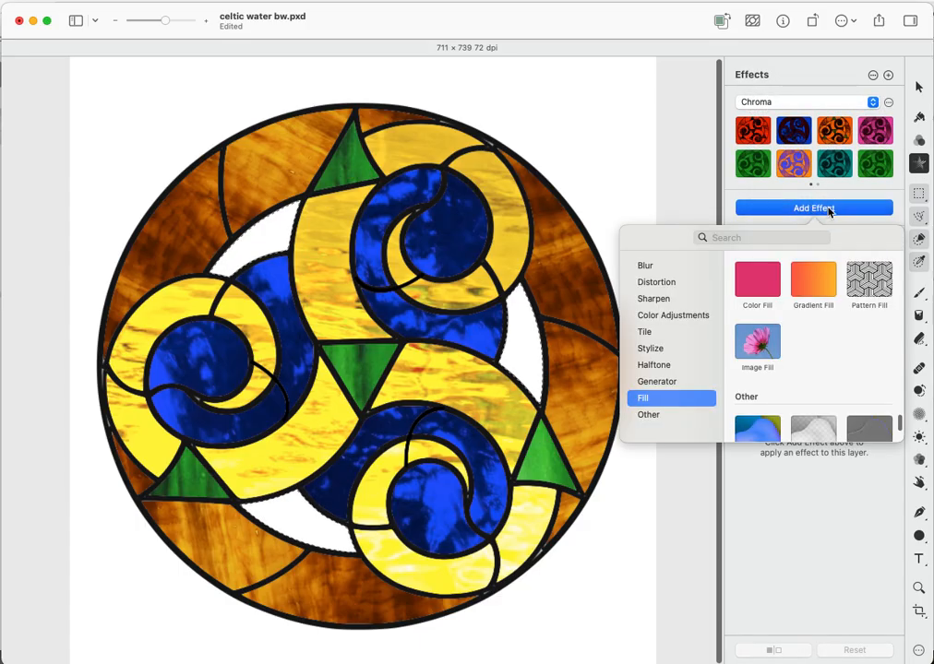
pyautogui.click(757, 342)
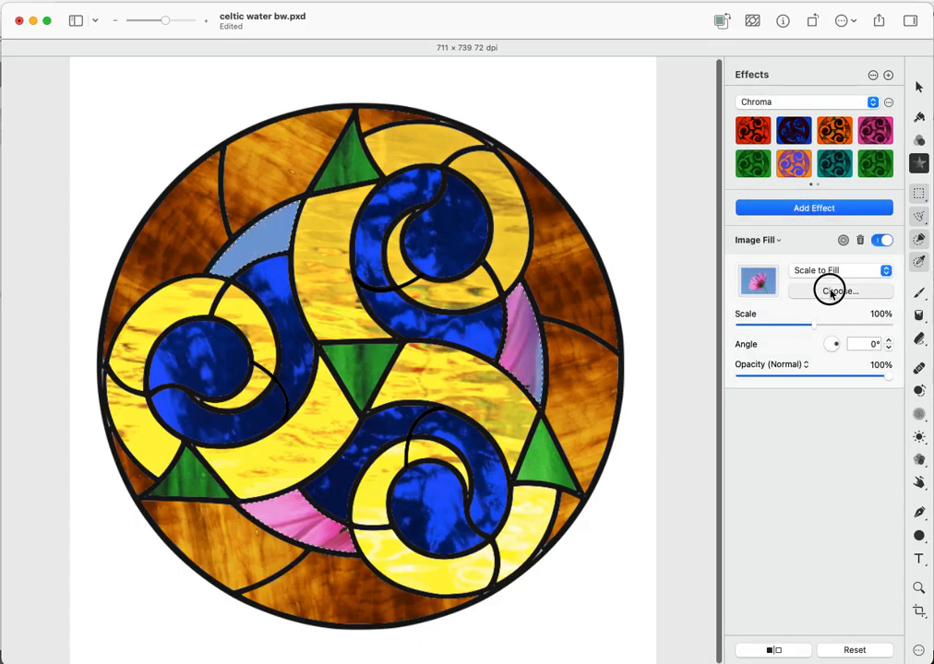
pyautogui.click(761, 293)
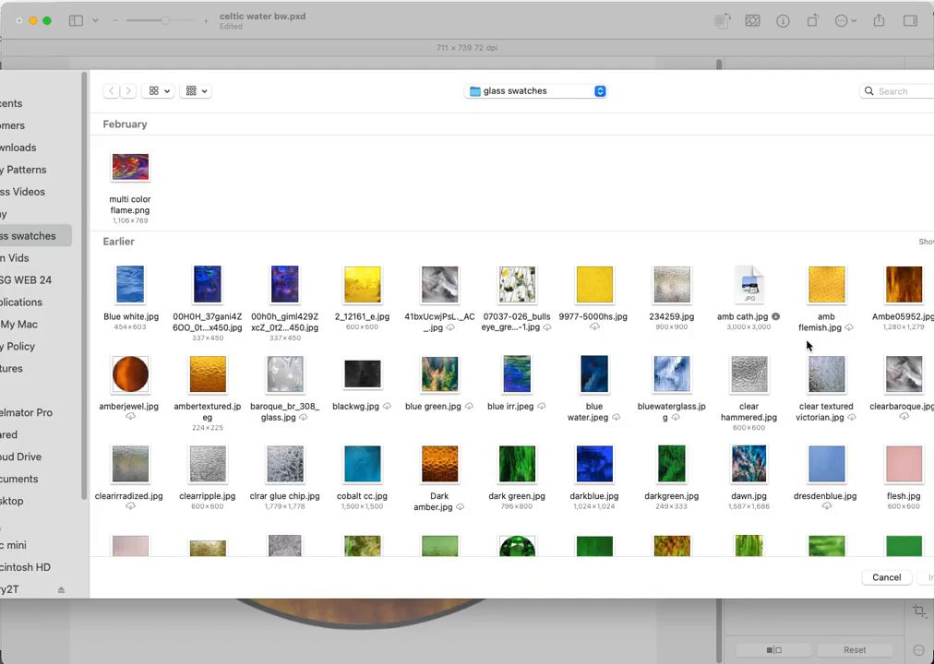
pyautogui.doubleClick(824, 379)
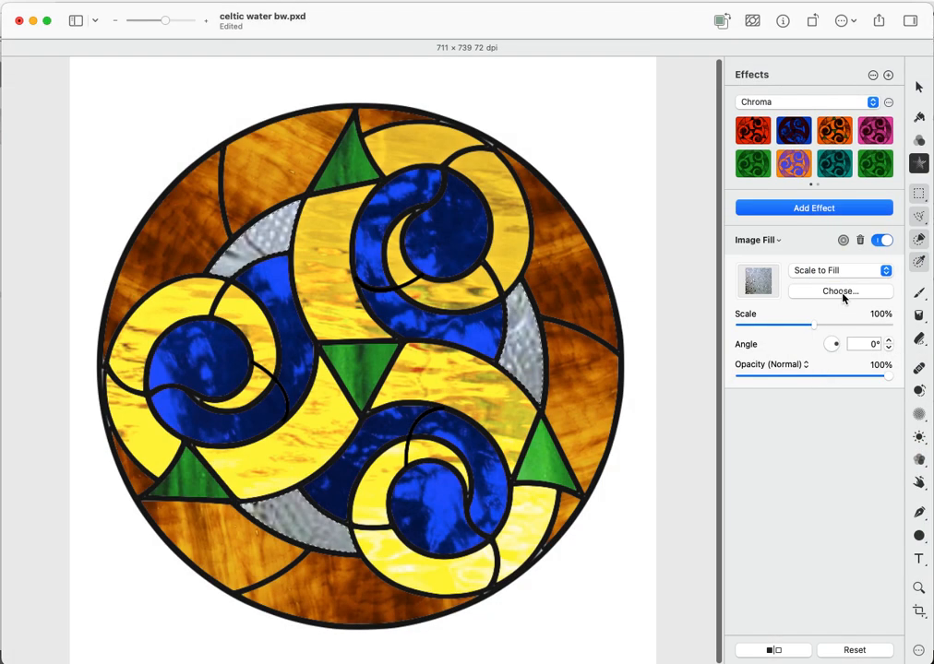
pyautogui.click(829, 291)
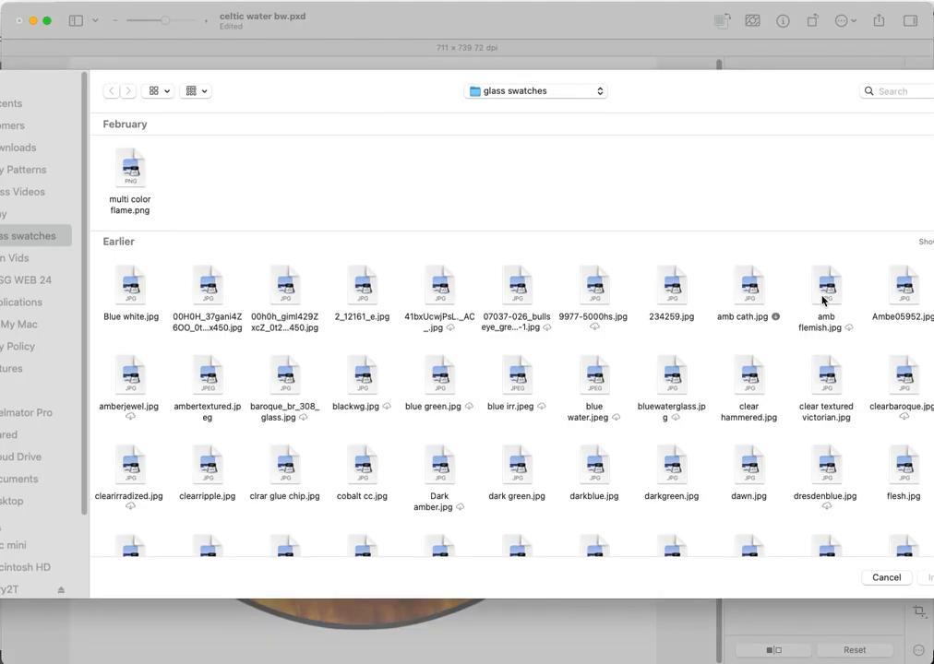
pyautogui.scroll(-2, 749, 407)
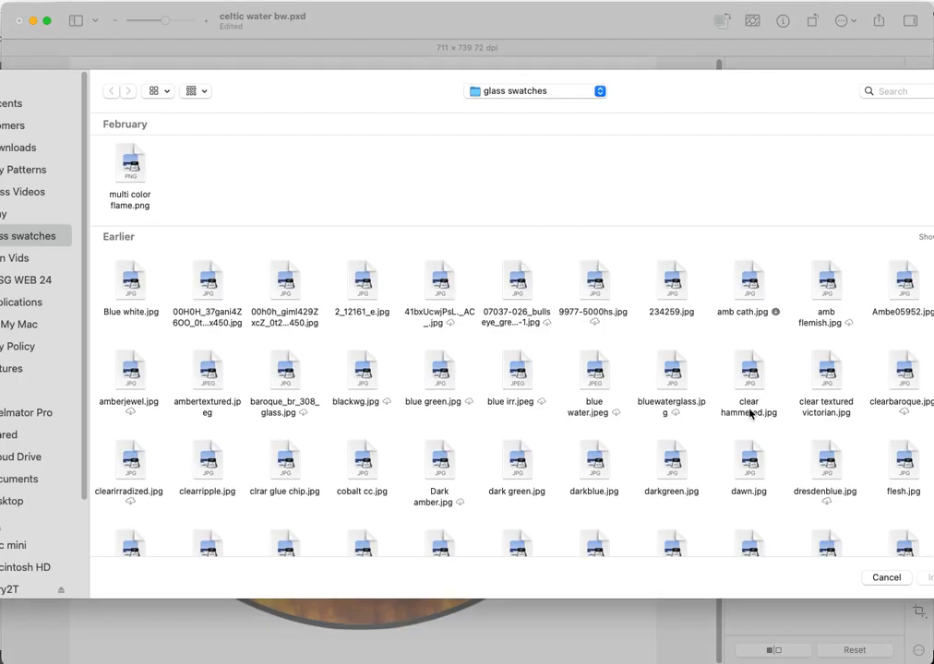
pyautogui.doubleClick(758, 364)
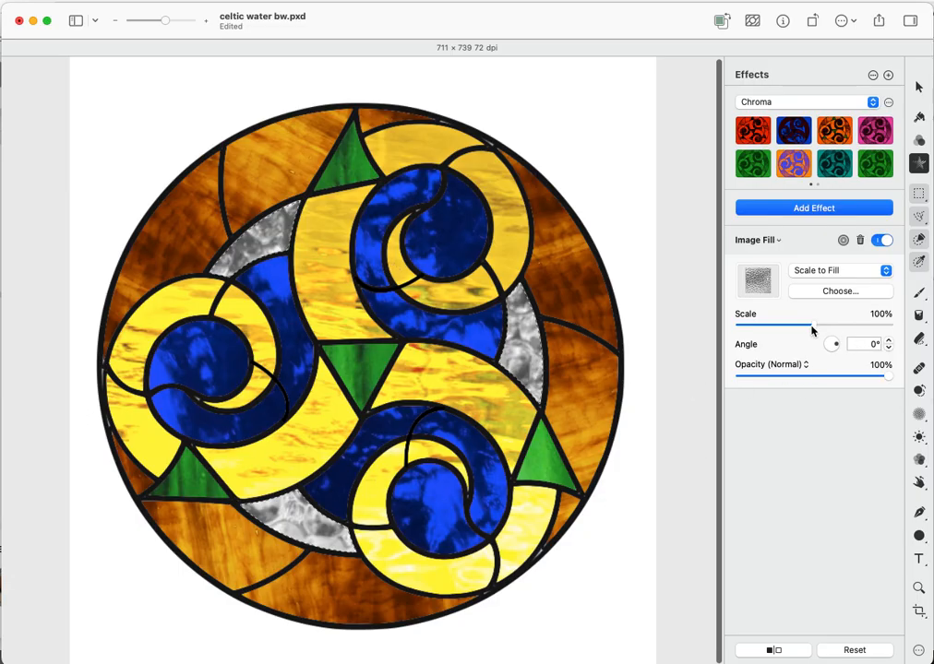
# - Set the crescents' fill opacity to 83%, swap in clrar glue chip.jpg, and scale it to 94% at 199.1°
pyautogui.moveTo(812, 328); pyautogui.dragTo(831, 351)
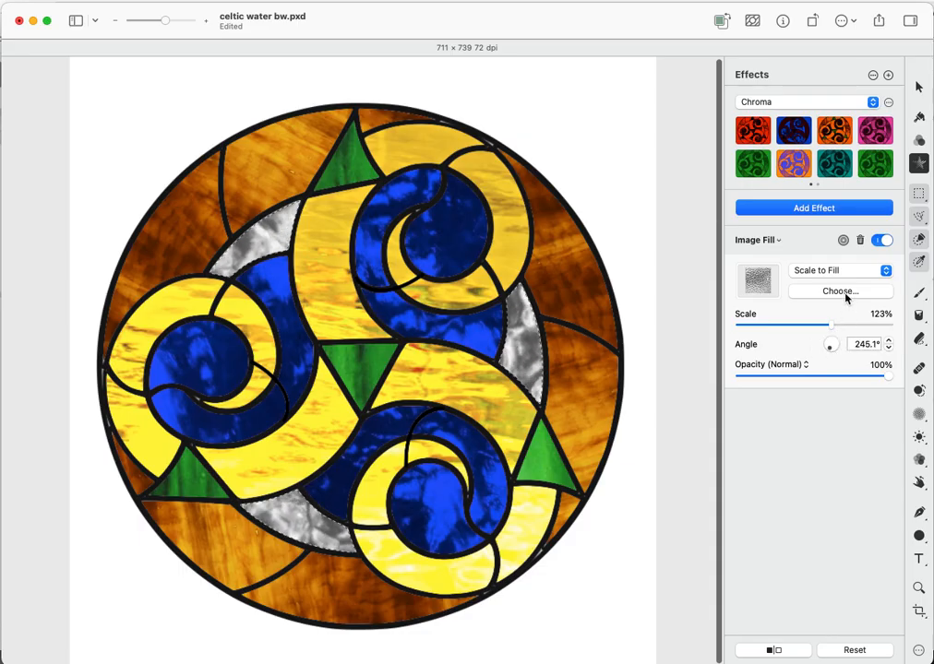
pyautogui.moveTo(890, 375); pyautogui.dragTo(862, 377)
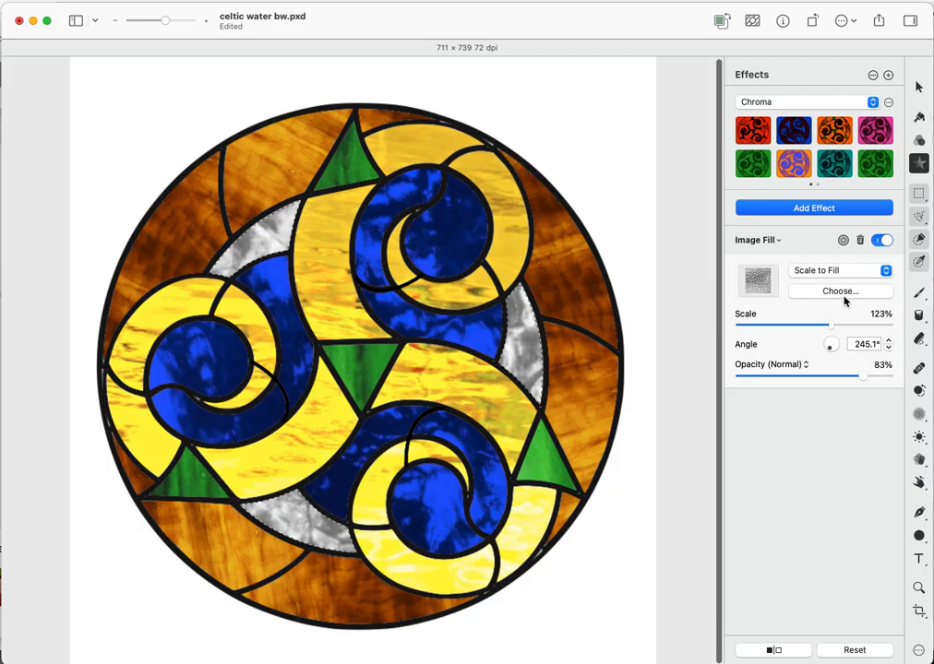
pyautogui.click(840, 292)
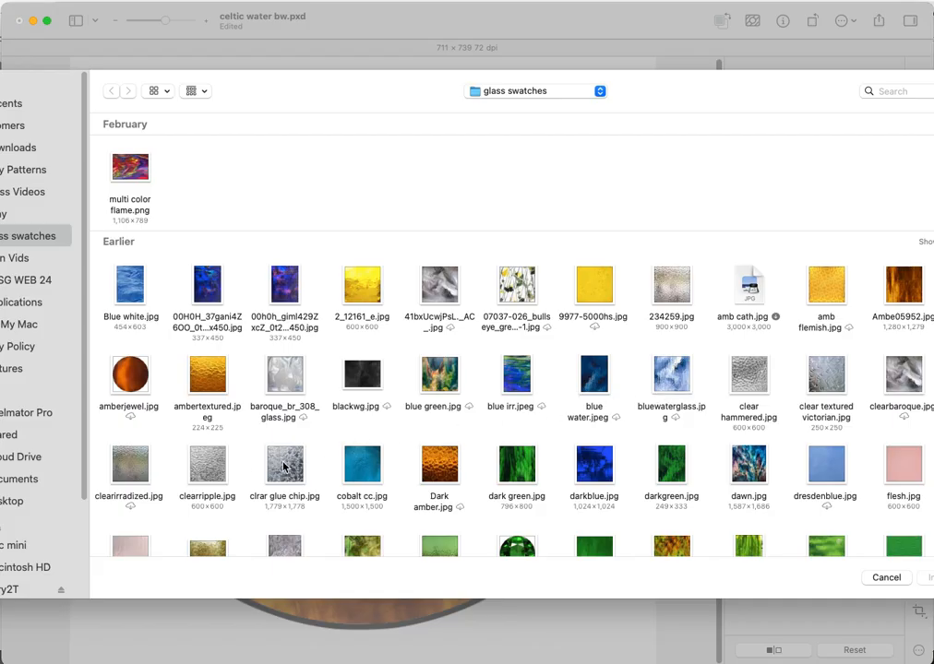
pyautogui.doubleClick(286, 469)
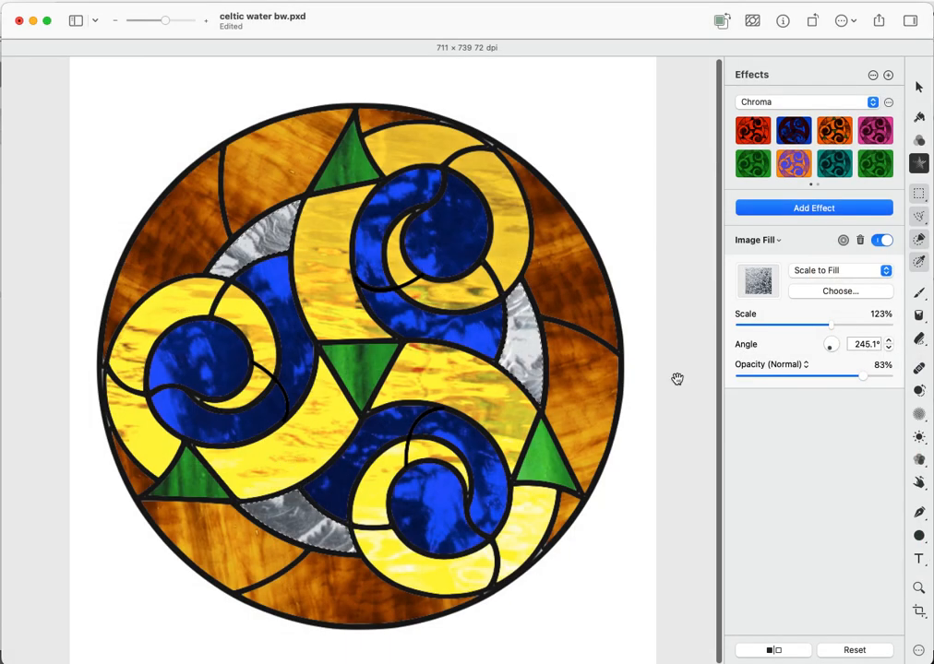
pyautogui.moveTo(831, 327)
pyautogui.mouseDown()
pyautogui.moveTo(806, 329)
pyautogui.moveTo(828, 348)
pyautogui.mouseUp()
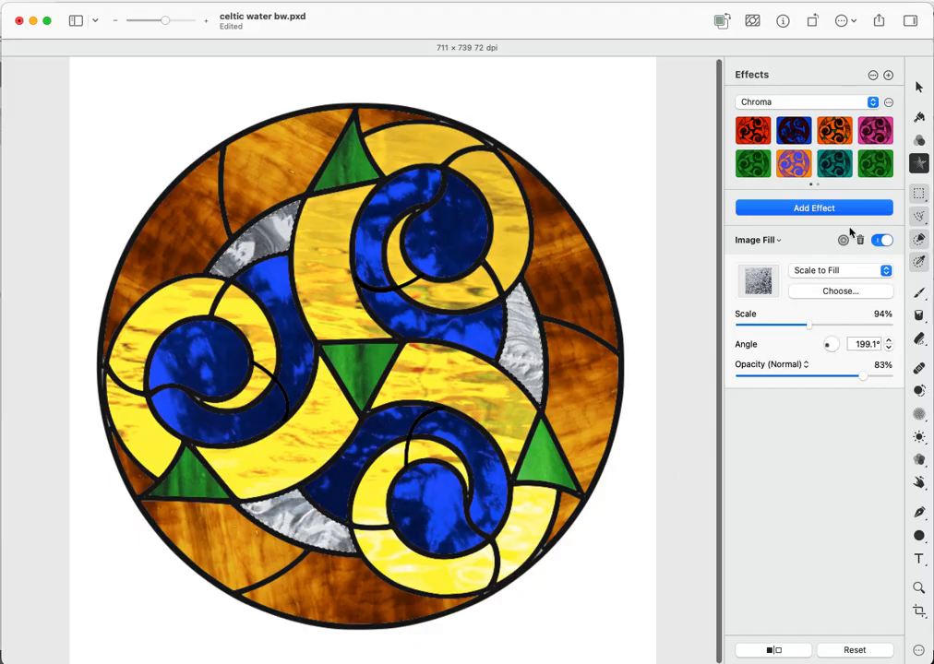
pyautogui.click(828, 207)
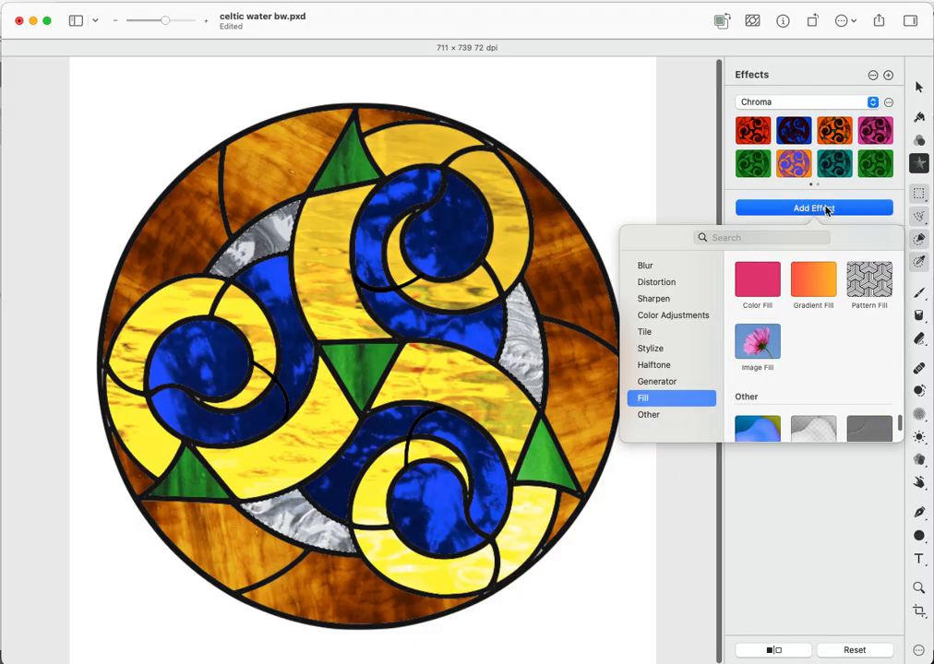
# - Add a Sharpen Luminance effect at 98% sharpness and 7.3 px radius
pyautogui.click(665, 300)
pyautogui.click(810, 277)
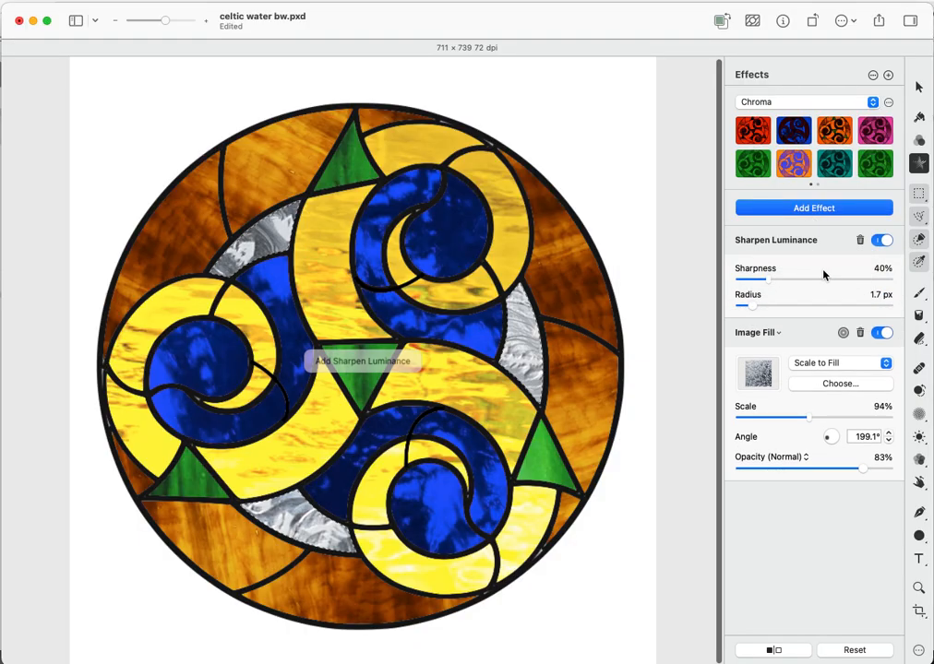
pyautogui.moveTo(753, 307); pyautogui.dragTo(813, 283)
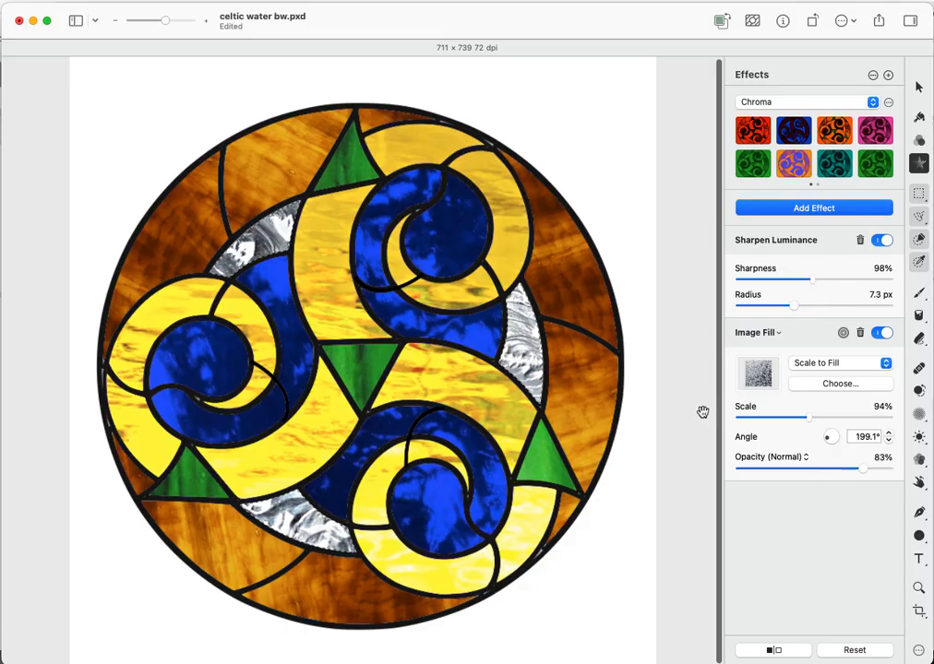
# - Switch to Quick Selection and deselect everything on the canvas
pyautogui.click(918, 238)
pyautogui.rightClick(618, 175)
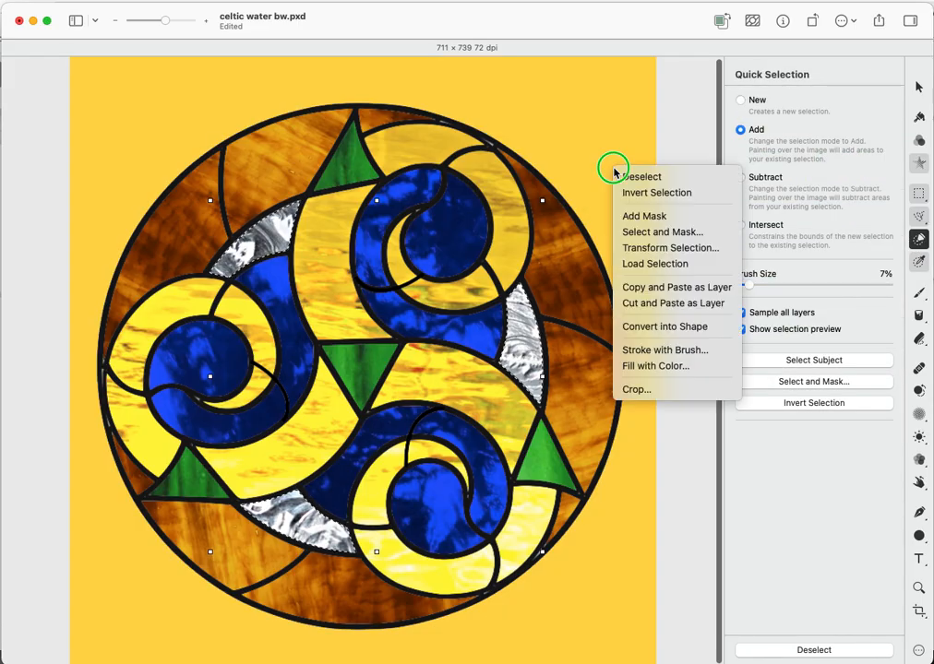
pyautogui.click(623, 175)
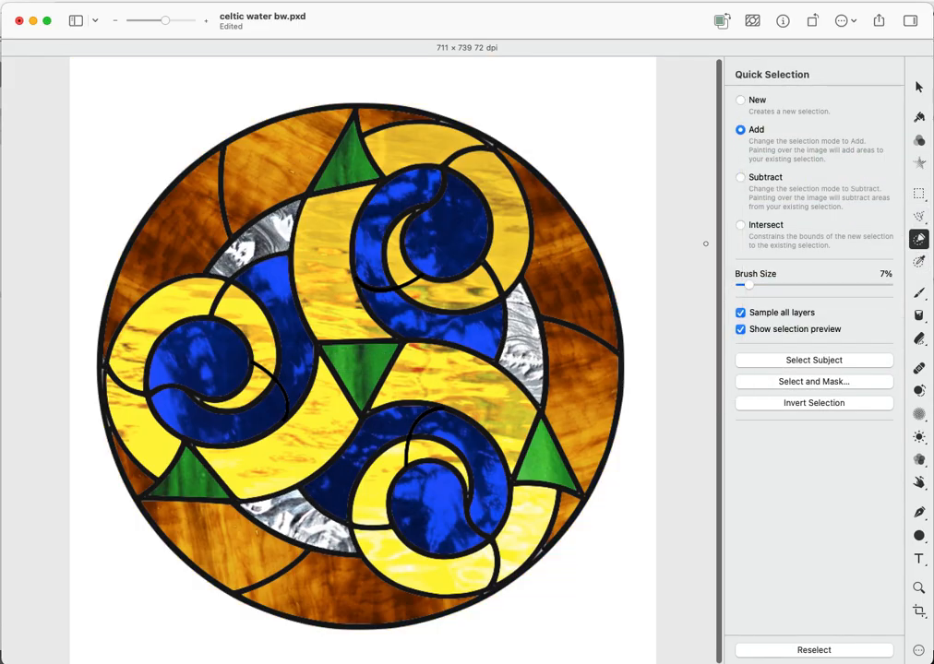
# - Select all and add a Hue Adjust effect with its angle set back to 0°
pyautogui.press('super+a')
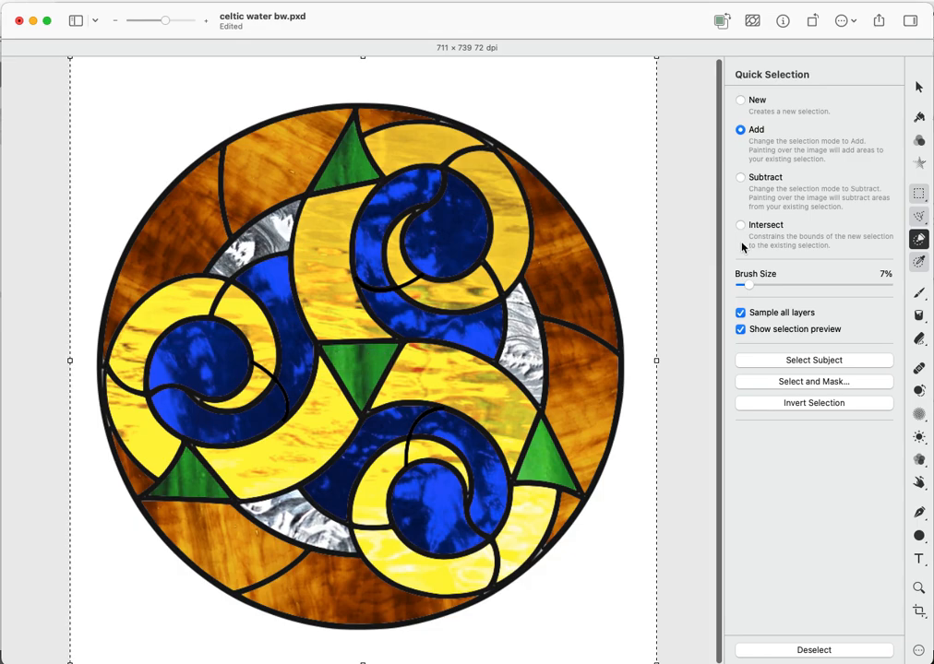
pyautogui.click(917, 164)
pyautogui.click(816, 209)
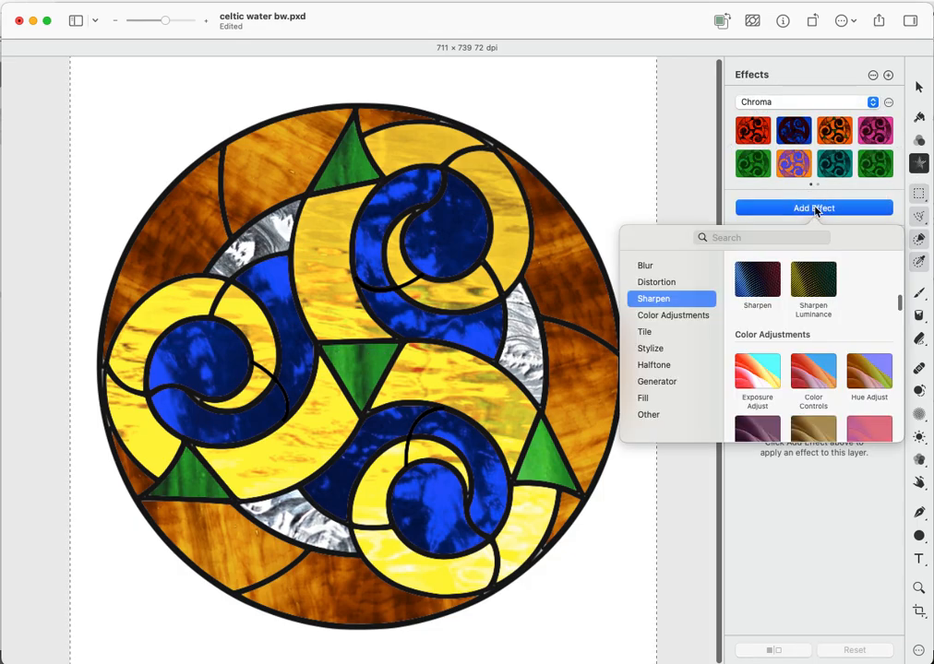
pyautogui.scroll(-1, 811, 319)
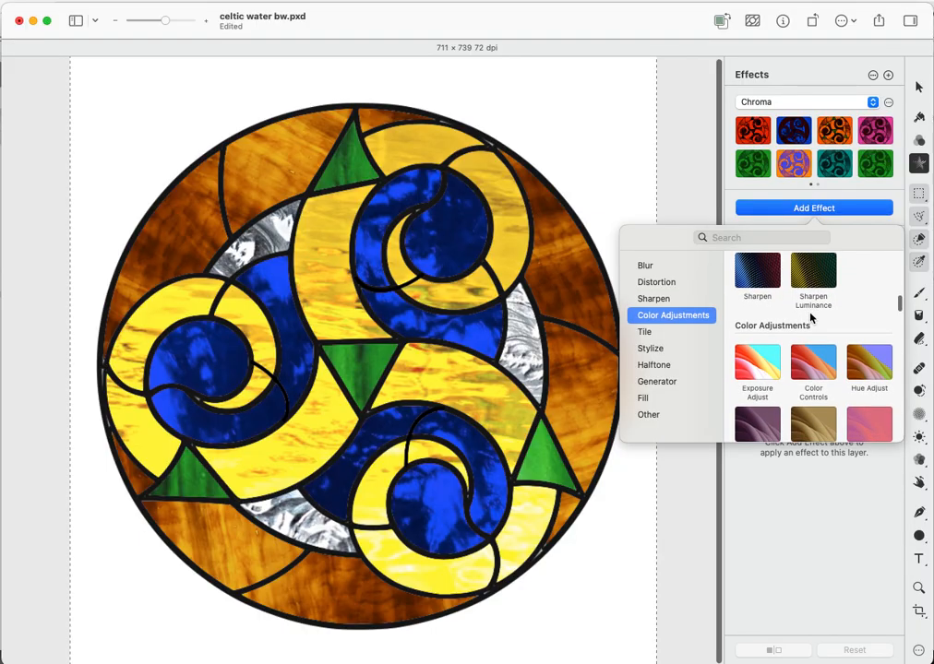
pyautogui.click(868, 368)
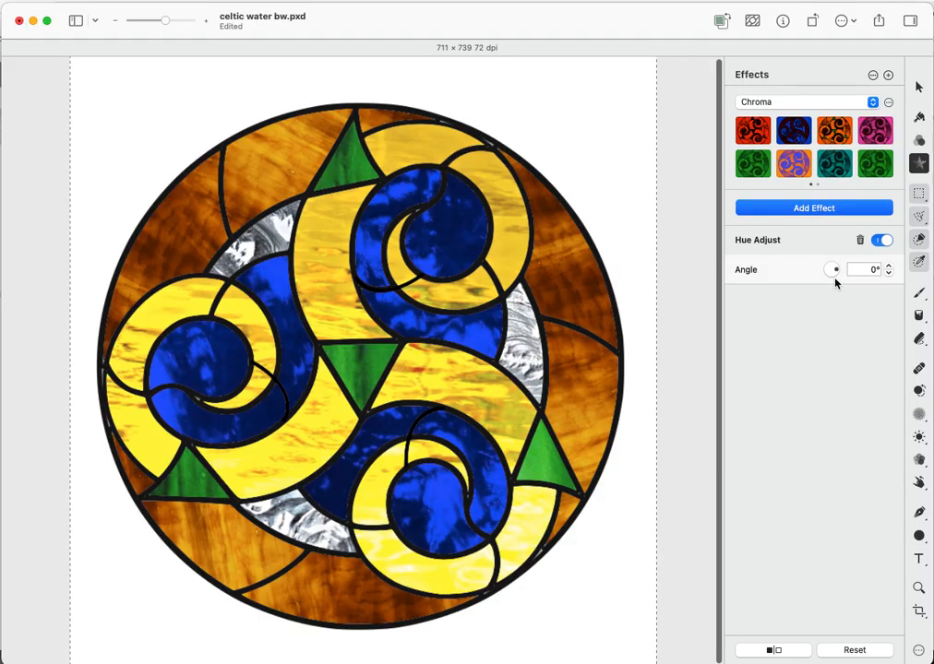
pyautogui.moveTo(834, 271); pyautogui.dragTo(835, 272)
pyautogui.click(889, 265)
pyautogui.click(870, 271)
pyautogui.click(568, 140)
# - Add a second Hue Adjust effect and marquee-select the whole canvas
pyautogui.click(818, 210)
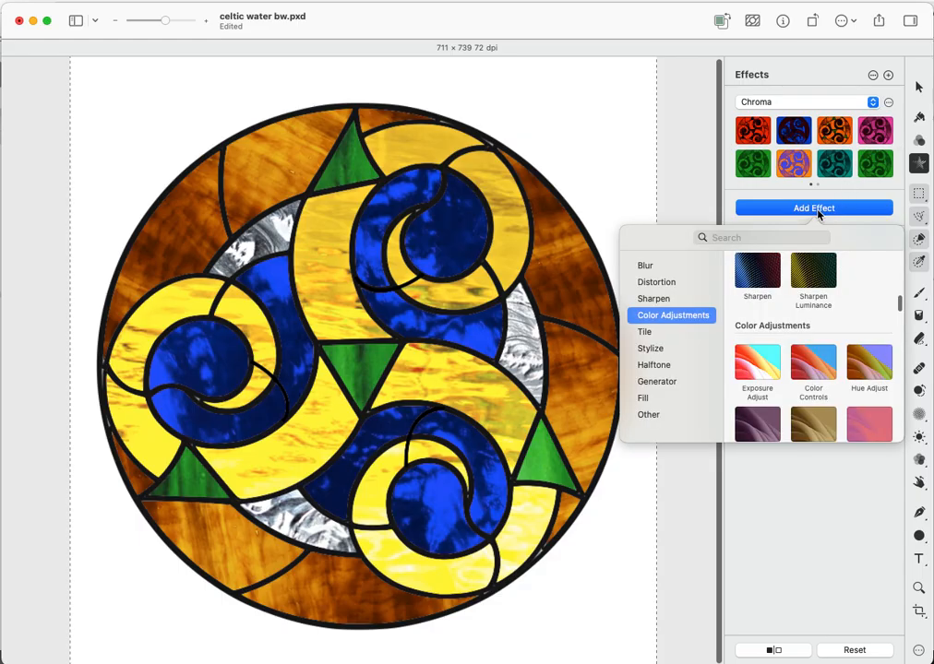
pyautogui.click(864, 364)
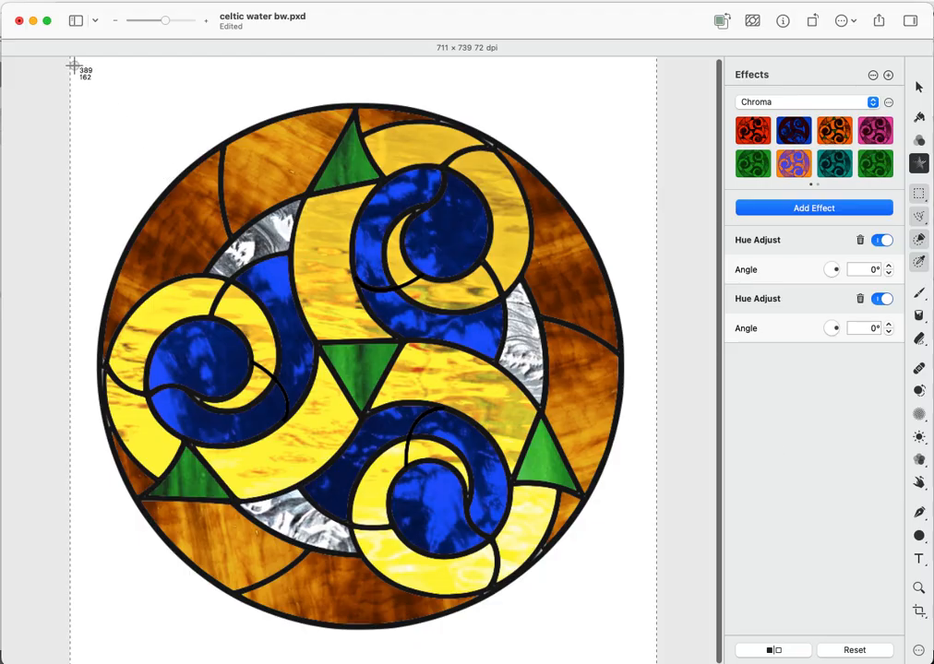
pyautogui.moveTo(73, 66); pyautogui.dragTo(644, 649)
pyautogui.click(0, 0)
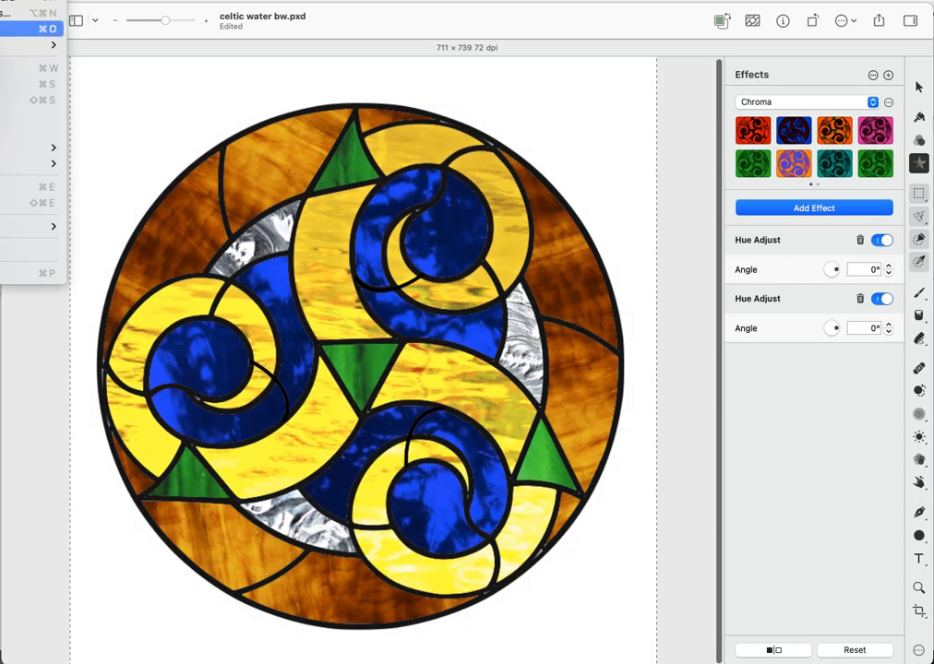
# - Create a new Untitled 11 document from the clipboard image
pyautogui.click(33, 1)
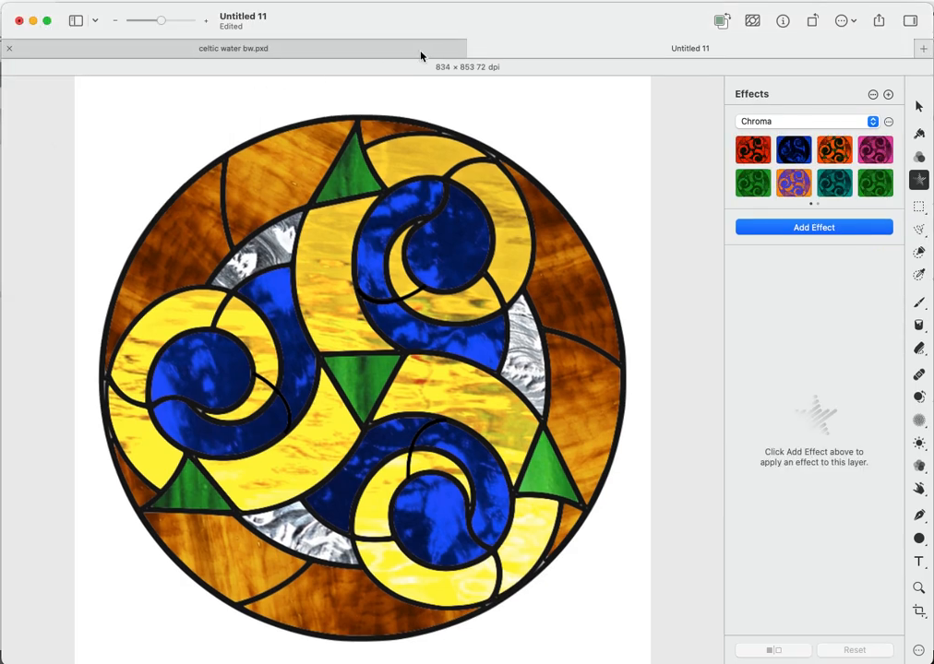
pyautogui.click(421, 52)
pyautogui.click(504, 52)
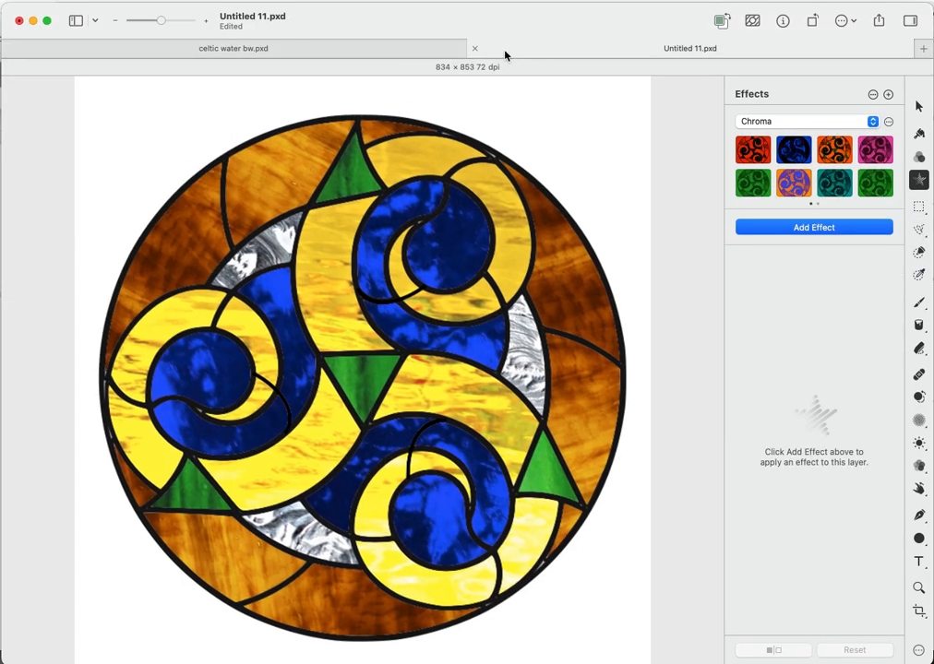
# - Recolour the Untitled 11 copy pink with a Hue Adjust at 85.3°
pyautogui.click(862, 231)
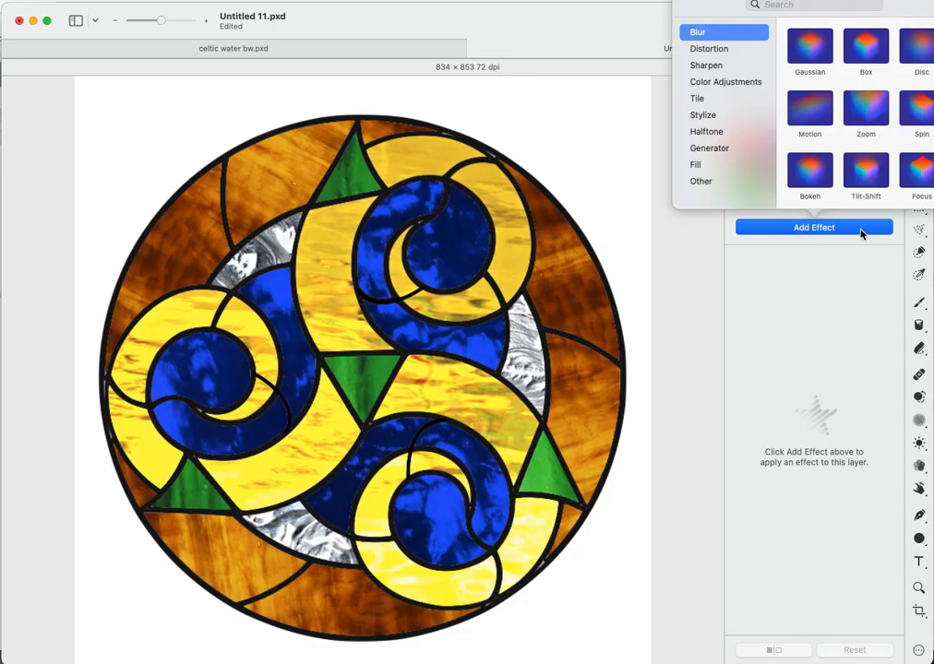
pyautogui.click(715, 84)
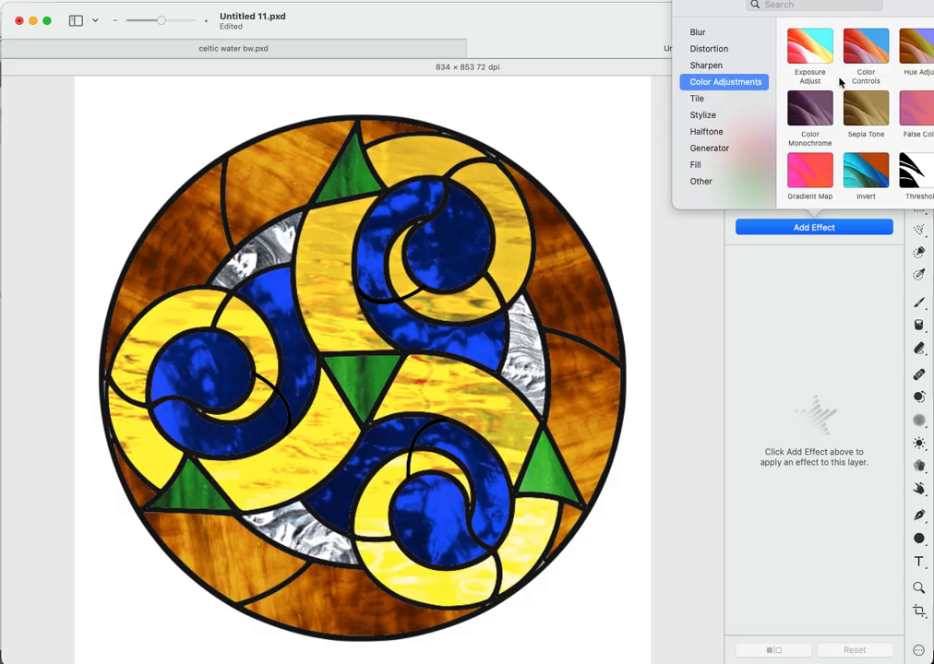
pyautogui.click(913, 57)
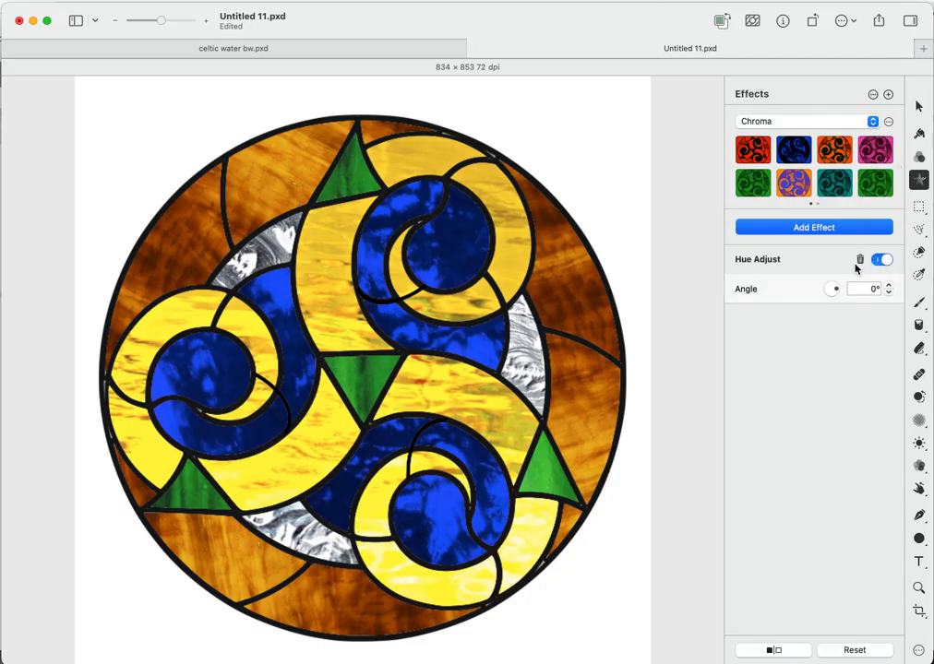
pyautogui.moveTo(838, 289); pyautogui.dragTo(832, 292)
pyautogui.moveTo(831, 288); pyautogui.dragTo(831, 290)
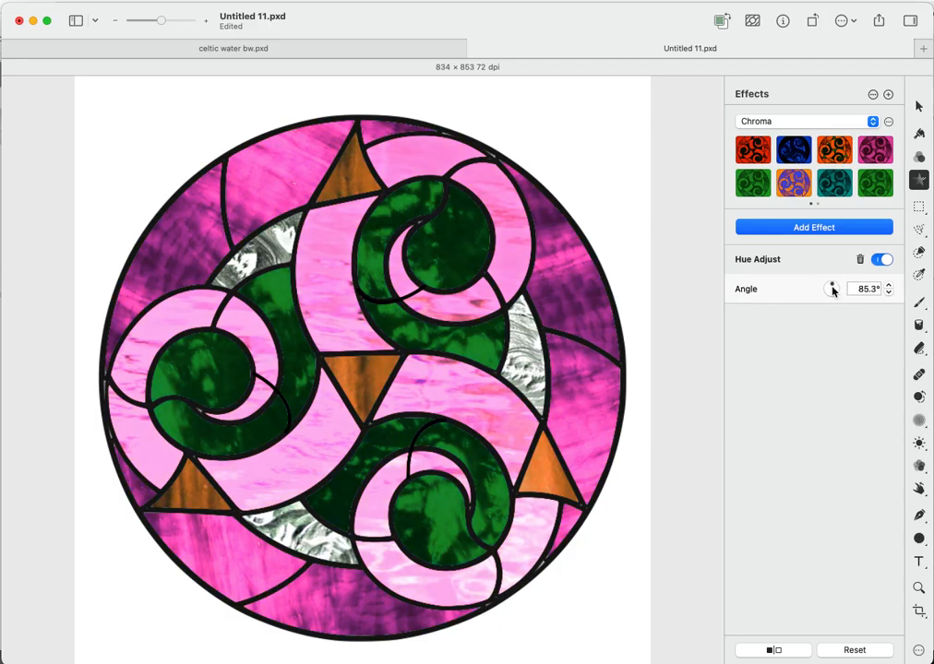
# - Compare the copy with the original, ending on celtic water bw.pxd
pyautogui.click(421, 51)
pyautogui.click(525, 50)
pyautogui.click(397, 51)
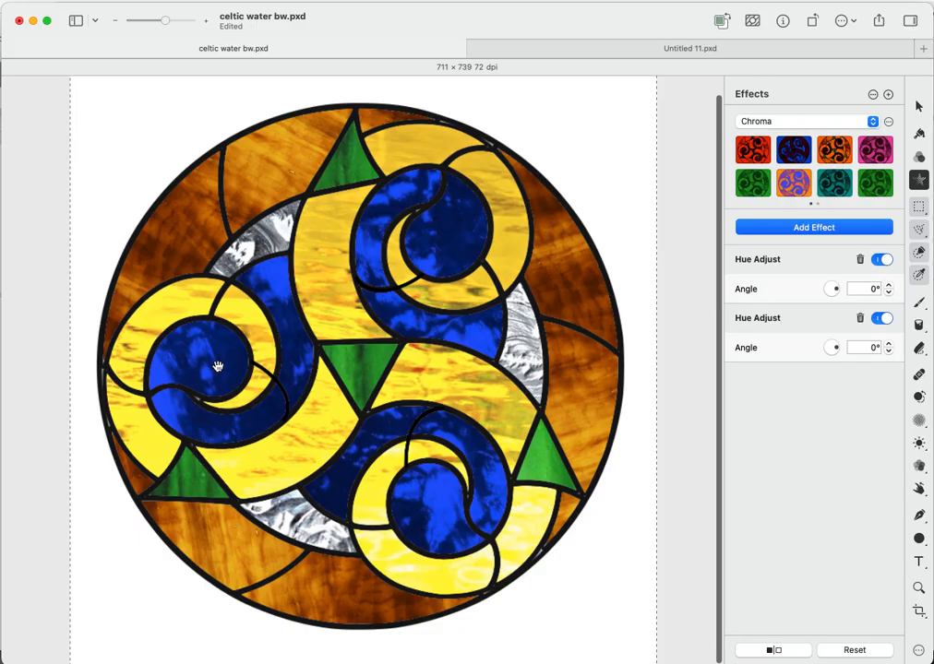
# - With Quick Selection, clear the stray whole-canvas selection and pick the green centre triangle
pyautogui.click(918, 255)
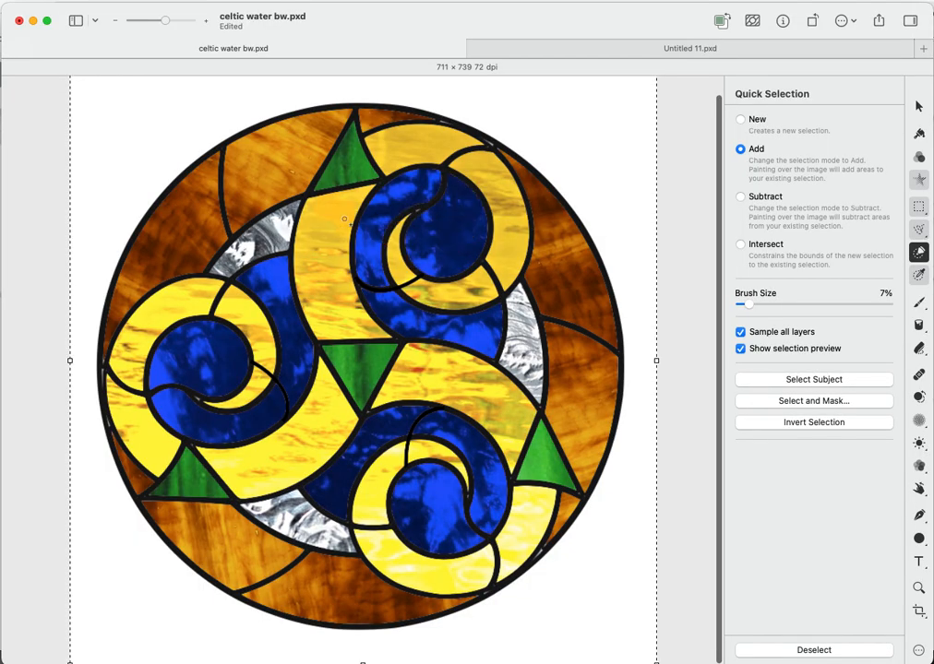
pyautogui.moveTo(166, 13); pyautogui.dragTo(175, 24)
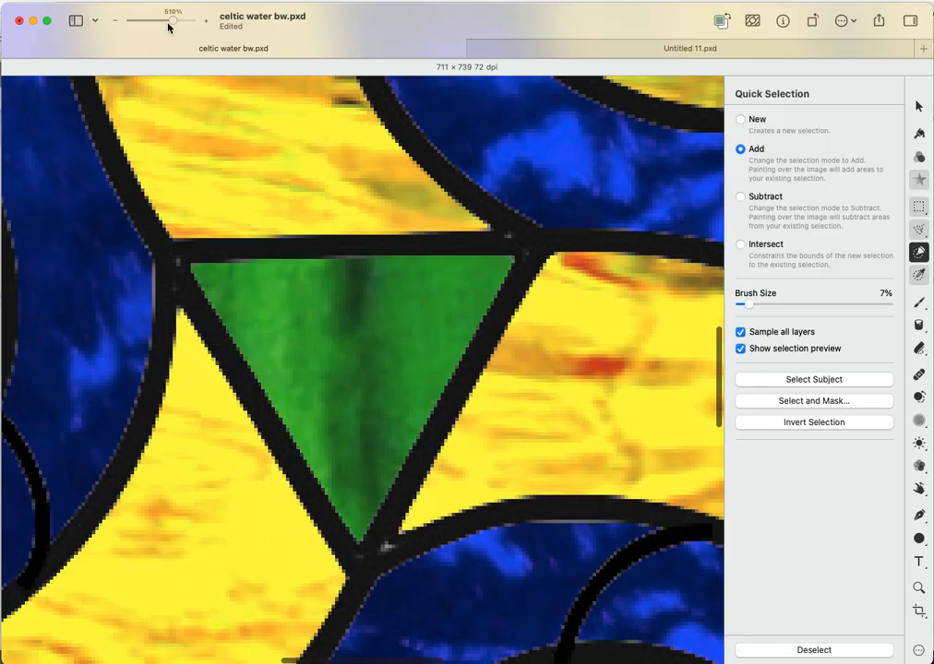
pyautogui.moveTo(171, 22); pyautogui.dragTo(165, 24)
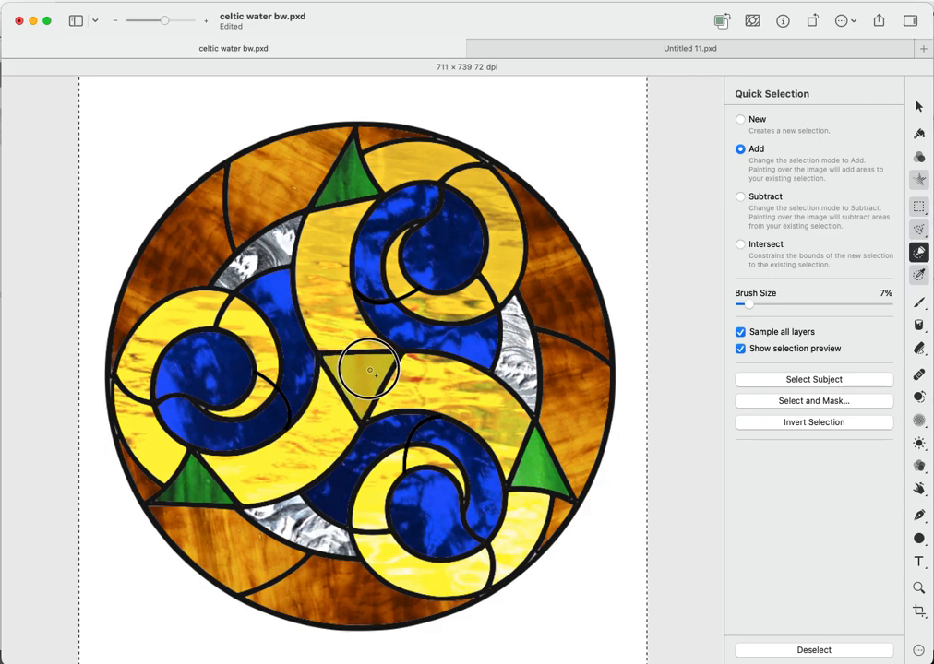
pyautogui.click(369, 370)
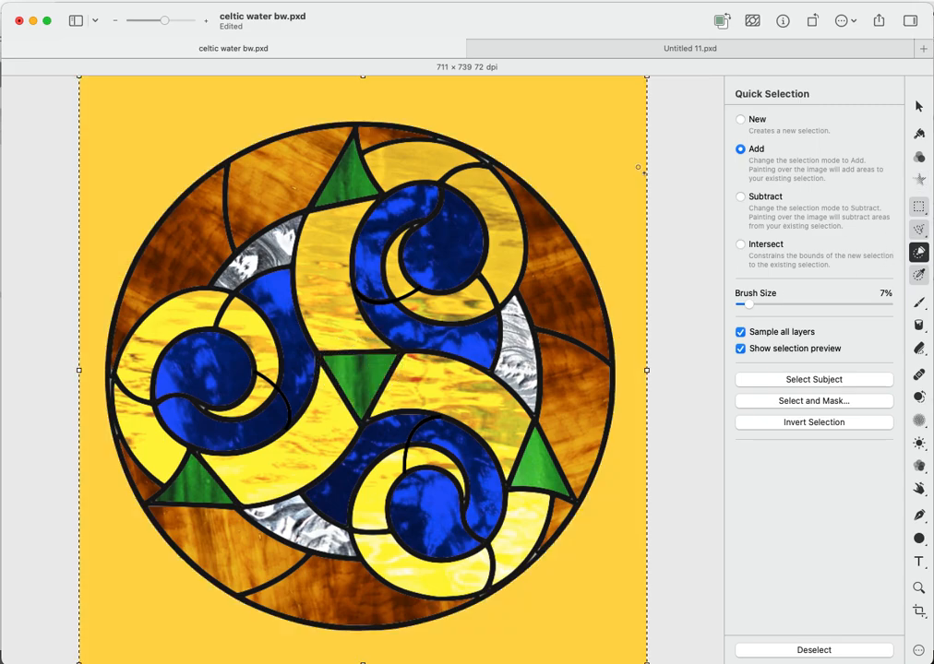
pyautogui.rightClick(638, 168)
pyautogui.click(656, 175)
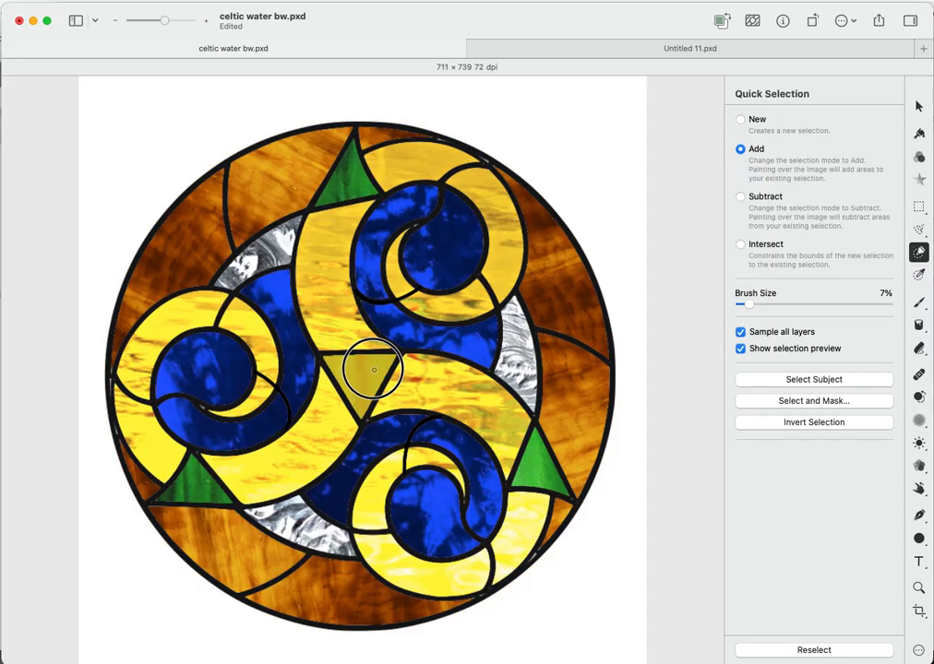
pyautogui.click(373, 370)
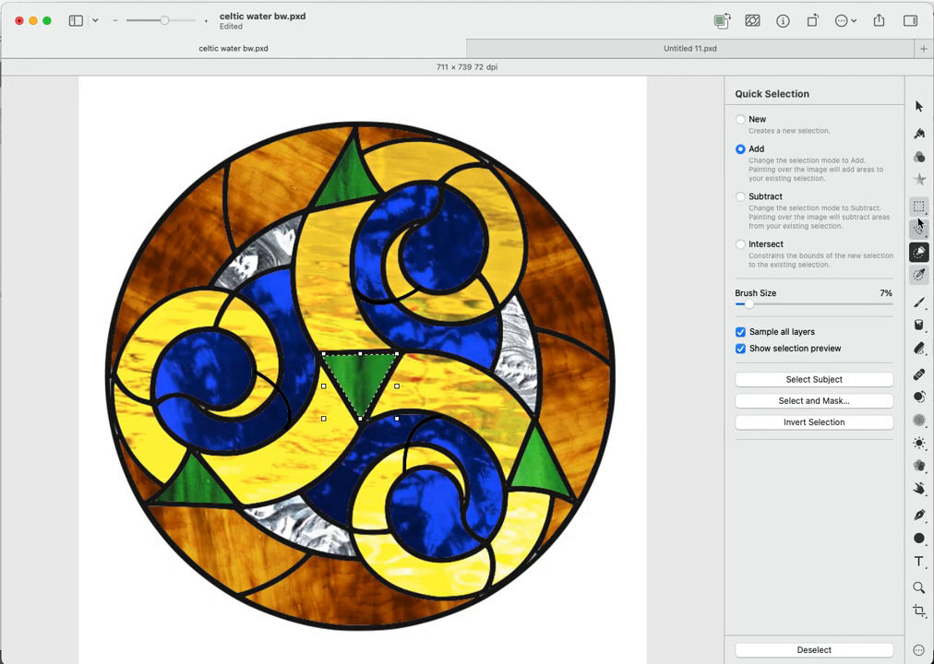
# - Add an Image Fill to the centre triangle using red granit.jpg glass
pyautogui.click(919, 180)
pyautogui.click(828, 227)
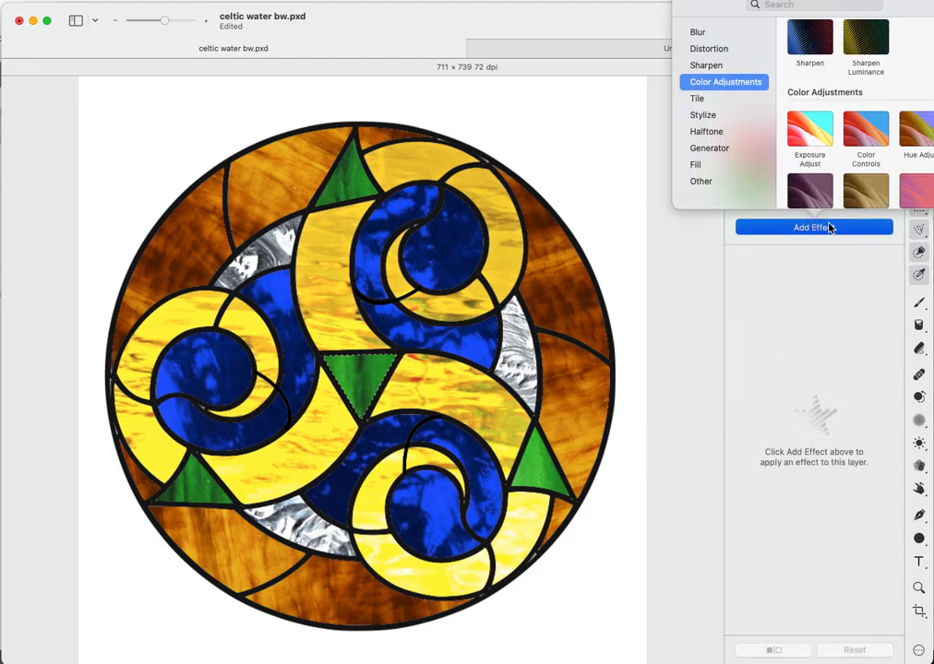
pyautogui.click(707, 164)
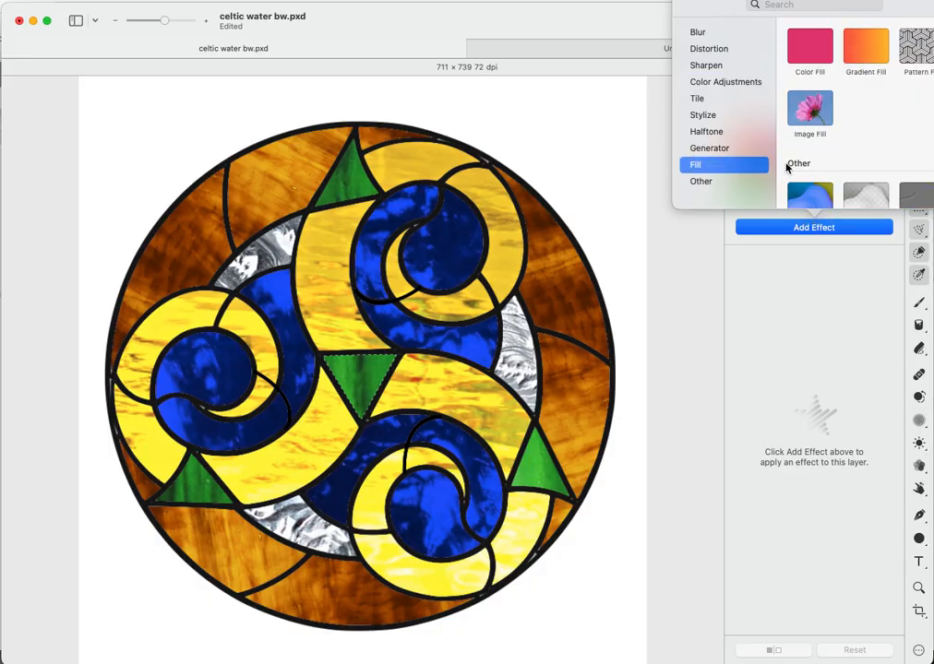
pyautogui.doubleClick(815, 118)
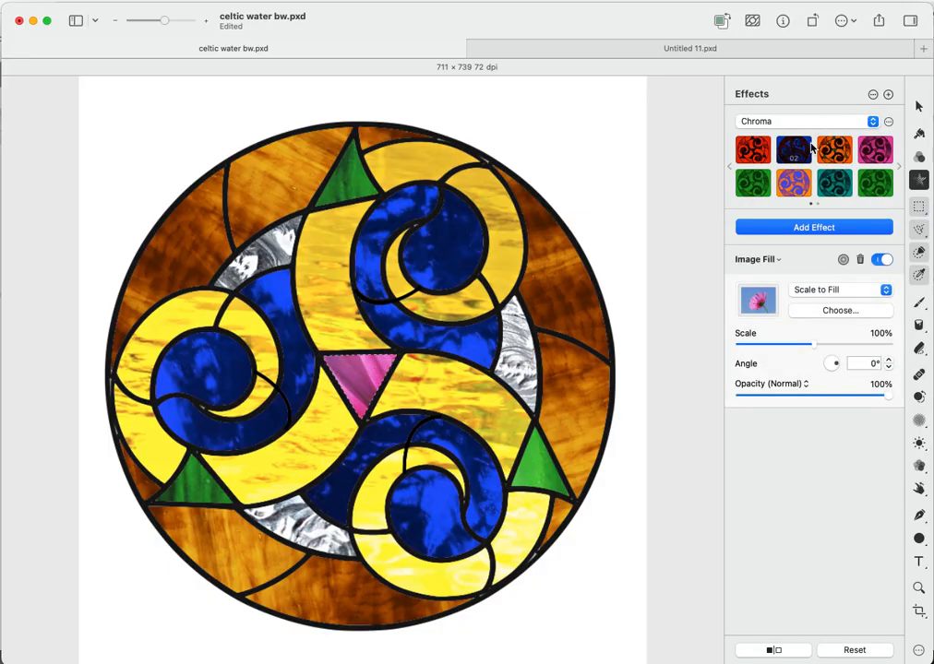
pyautogui.click(834, 310)
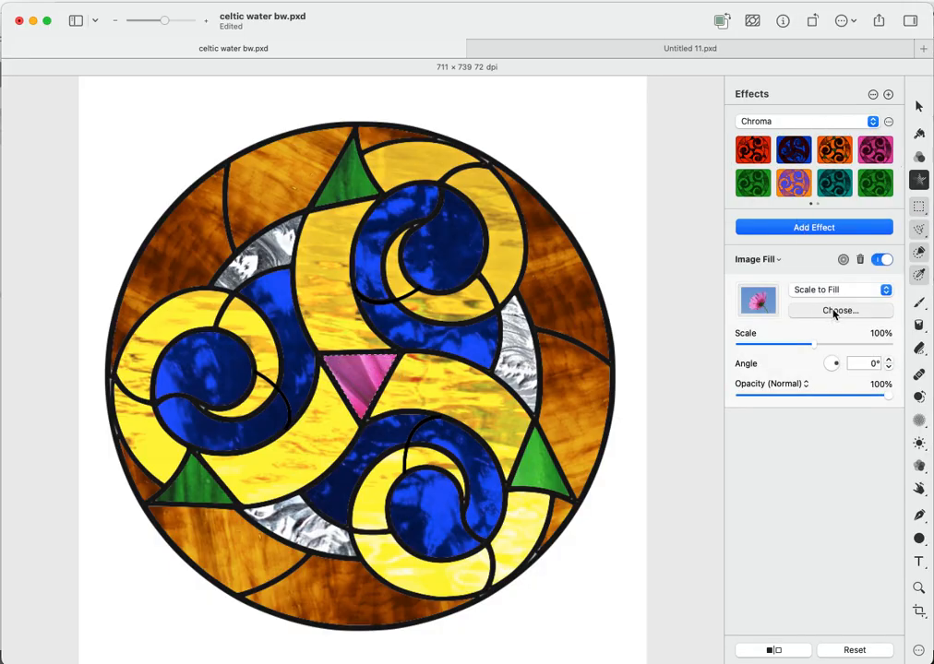
pyautogui.scroll(-10, 726, 375)
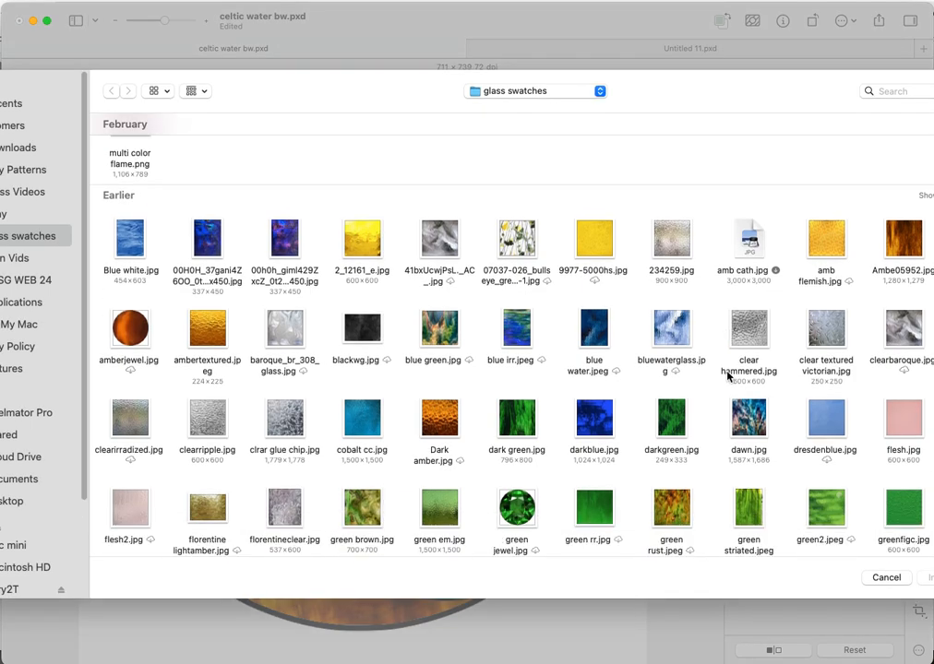
pyautogui.scroll(-6, 726, 375)
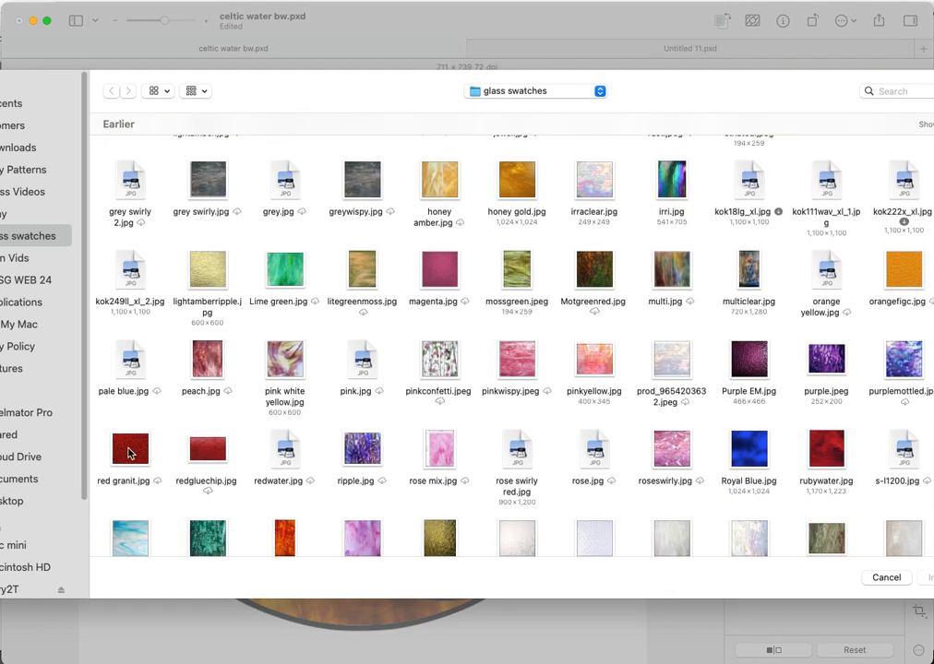
pyautogui.click(127, 454)
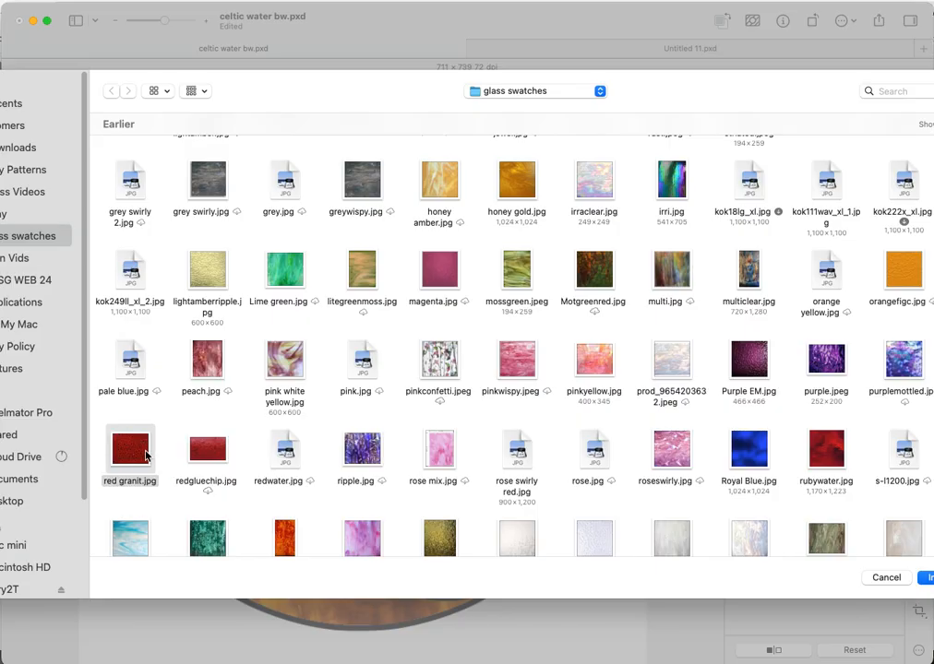
pyautogui.doubleClick(145, 455)
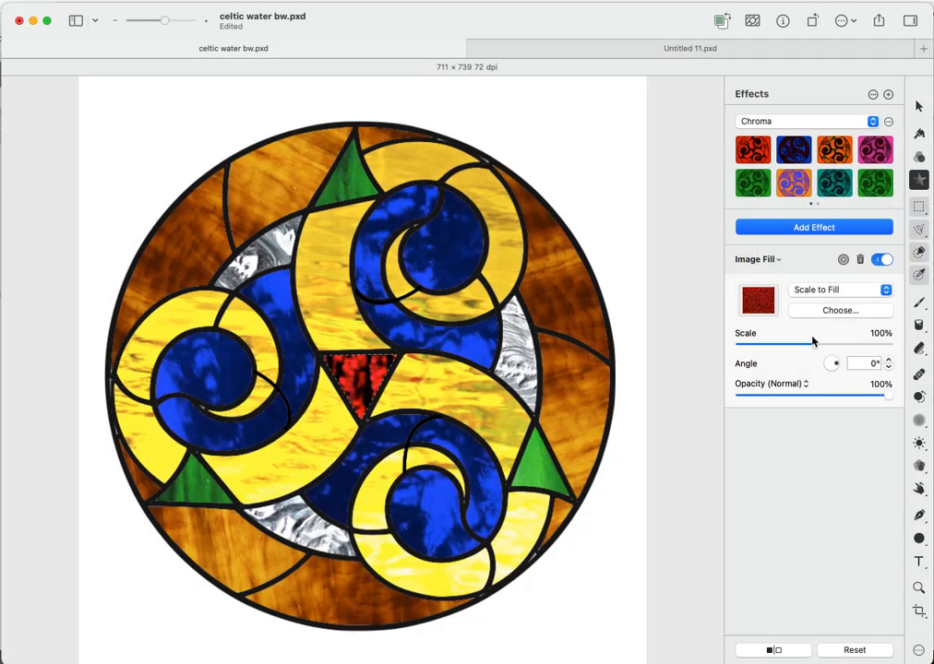
# - Scale the red granite texture down to 64% and select the whole canvas
pyautogui.moveTo(814, 346); pyautogui.dragTo(784, 343)
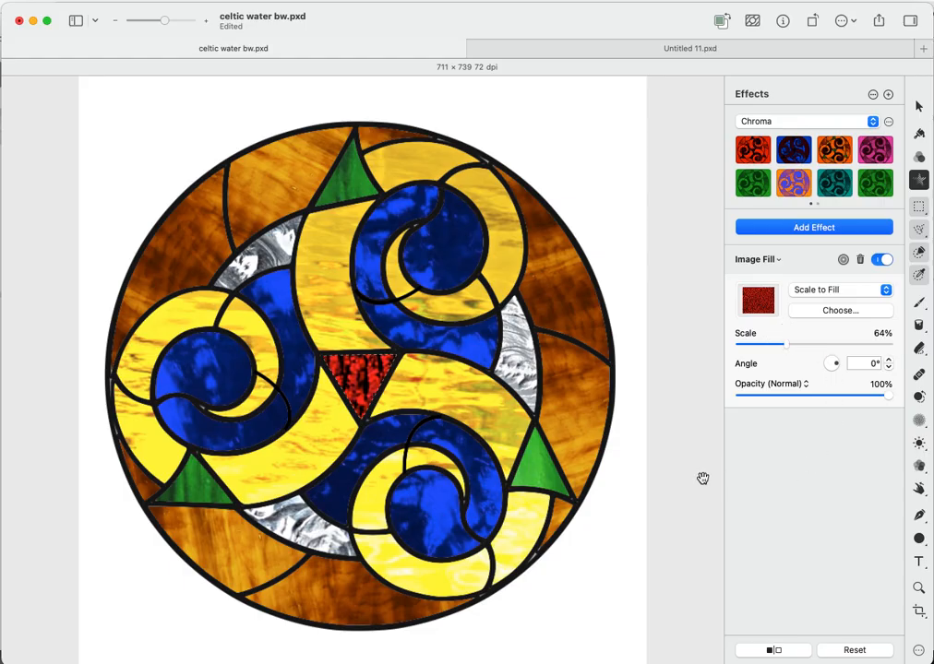
pyautogui.press('super+a')
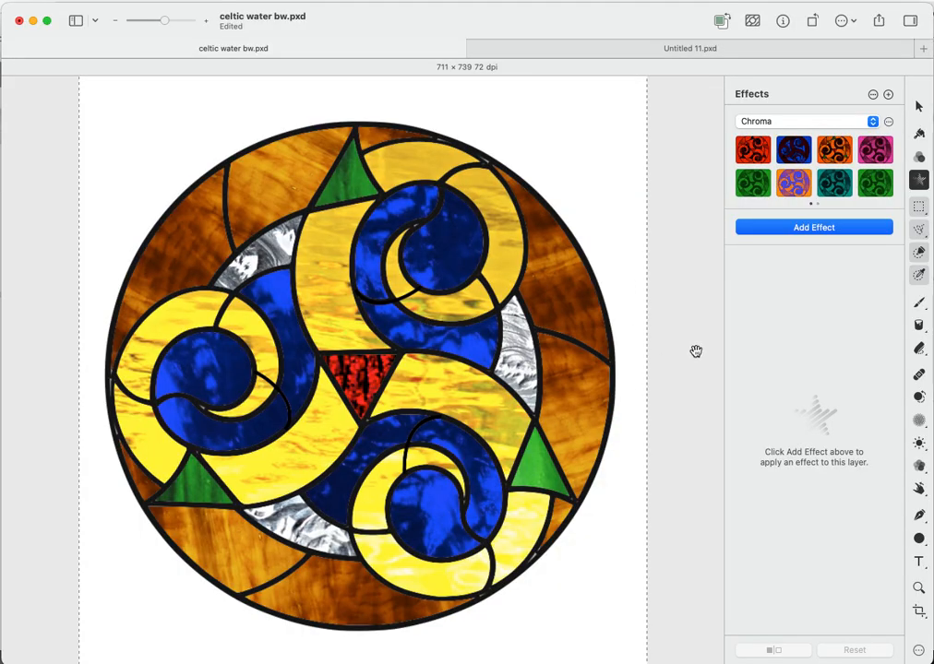
pyautogui.click(819, 229)
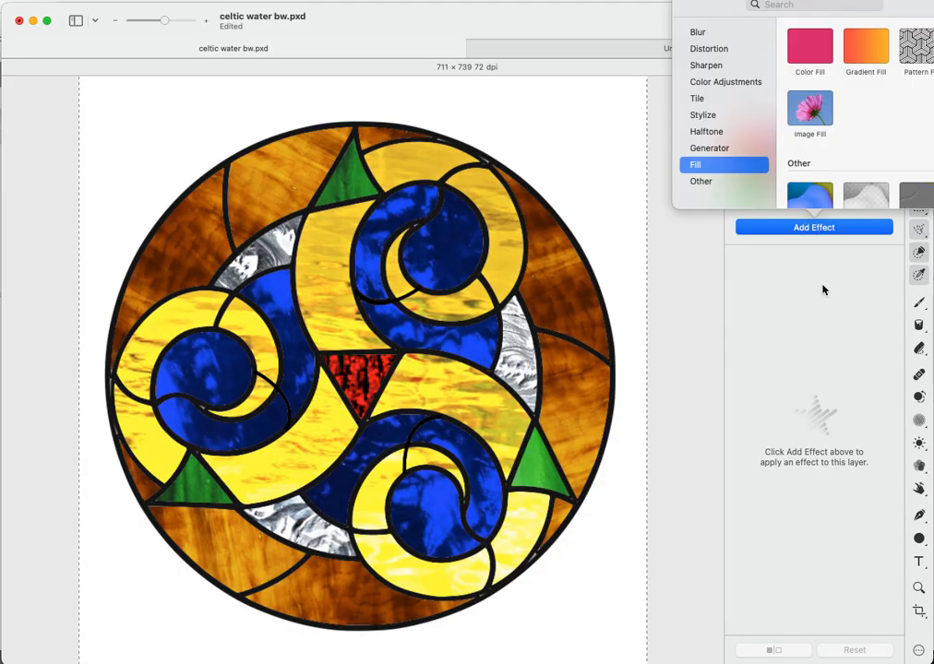
# - Add a Sharpen Luminance effect to the image with 54% sharpness and 1.1 px radius
pyautogui.click(725, 70)
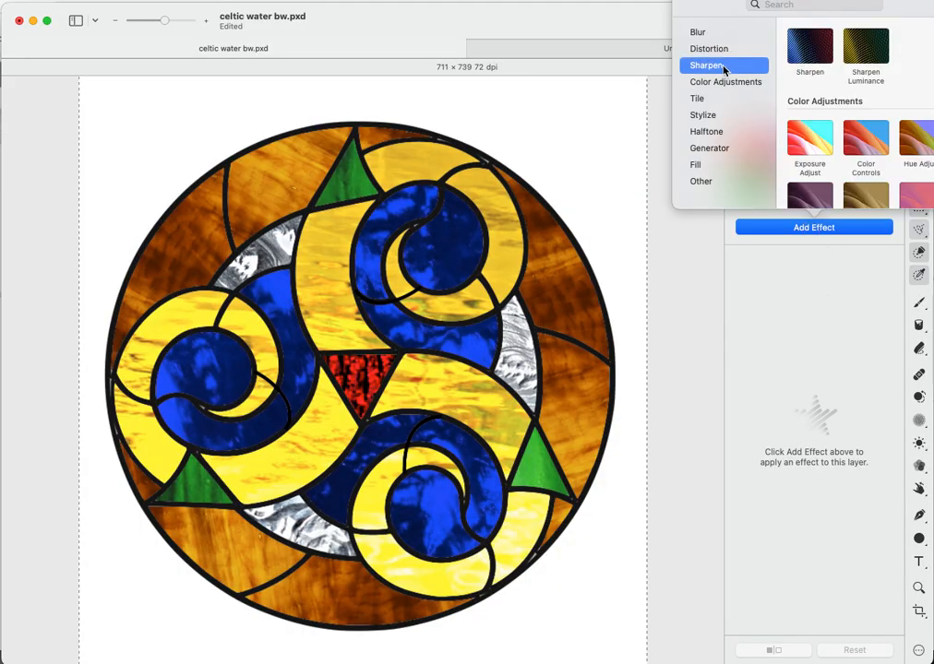
pyautogui.click(875, 64)
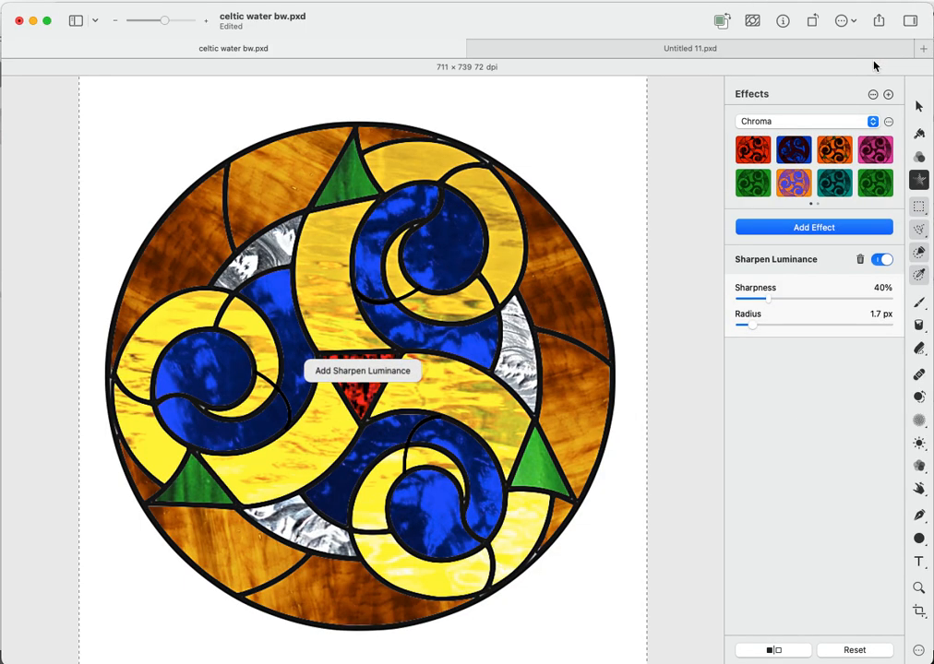
pyautogui.moveTo(770, 301); pyautogui.dragTo(813, 300)
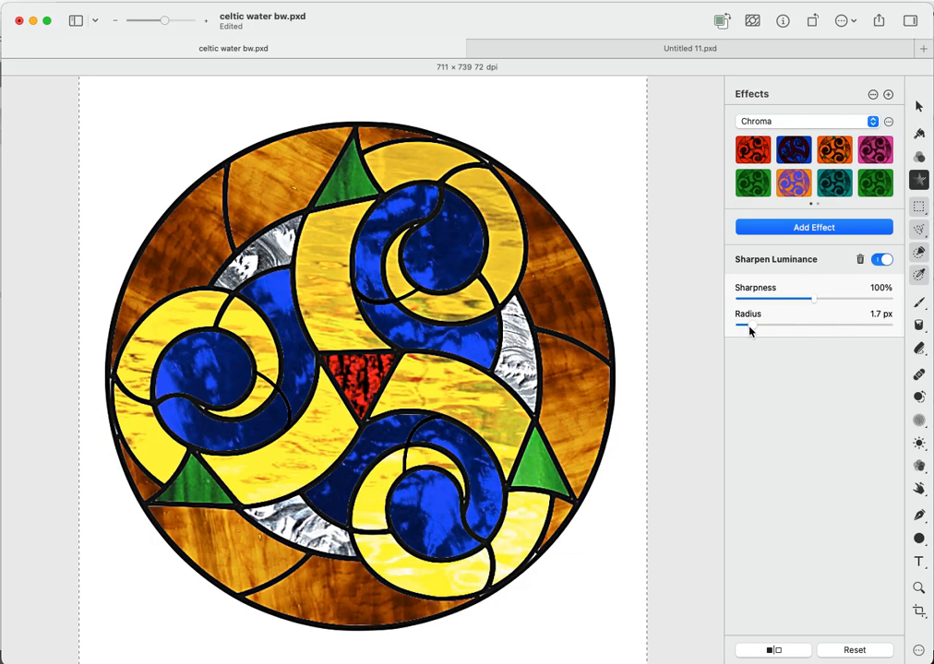
pyautogui.moveTo(750, 328)
pyautogui.mouseDown()
pyautogui.moveTo(795, 323)
pyautogui.moveTo(745, 323)
pyautogui.mouseUp()
pyautogui.moveTo(815, 304); pyautogui.dragTo(780, 299)
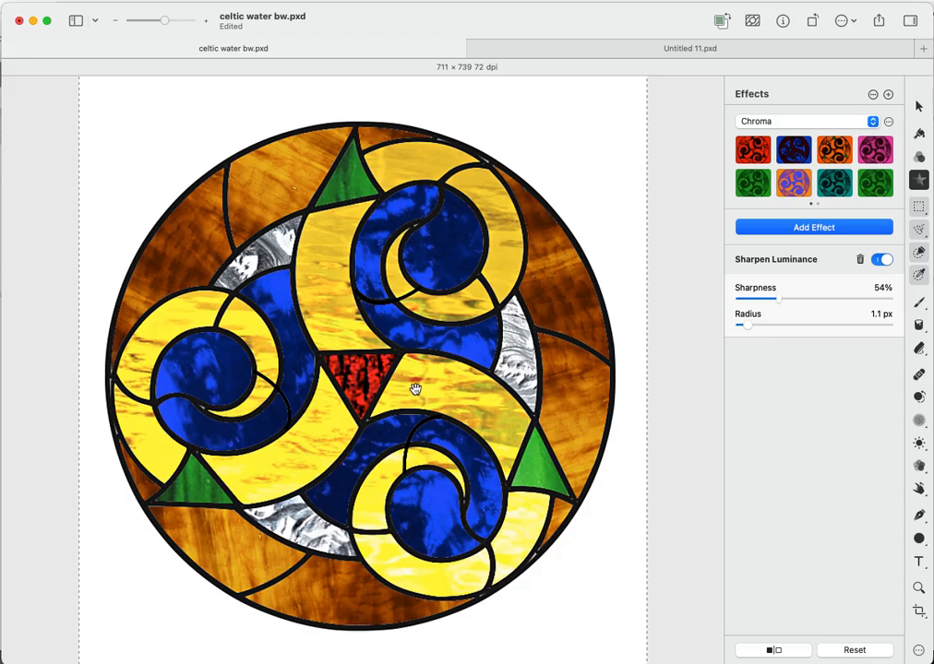
pyautogui.click(919, 253)
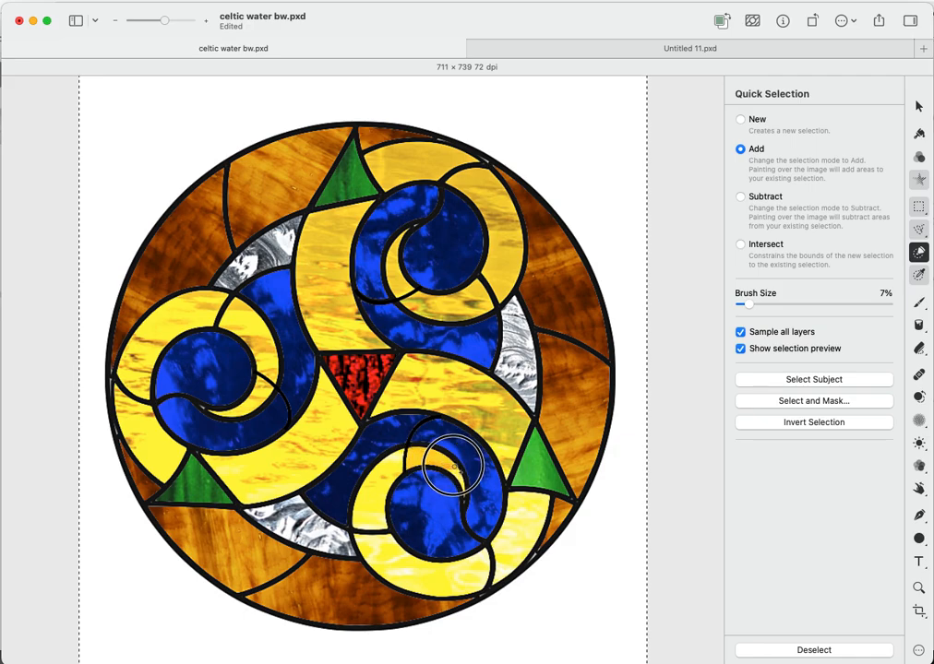
# - Deselect the old selection and start selecting the yellow piece in the lower swirl
pyautogui.press('super+v')
pyautogui.rightClick(431, 459)
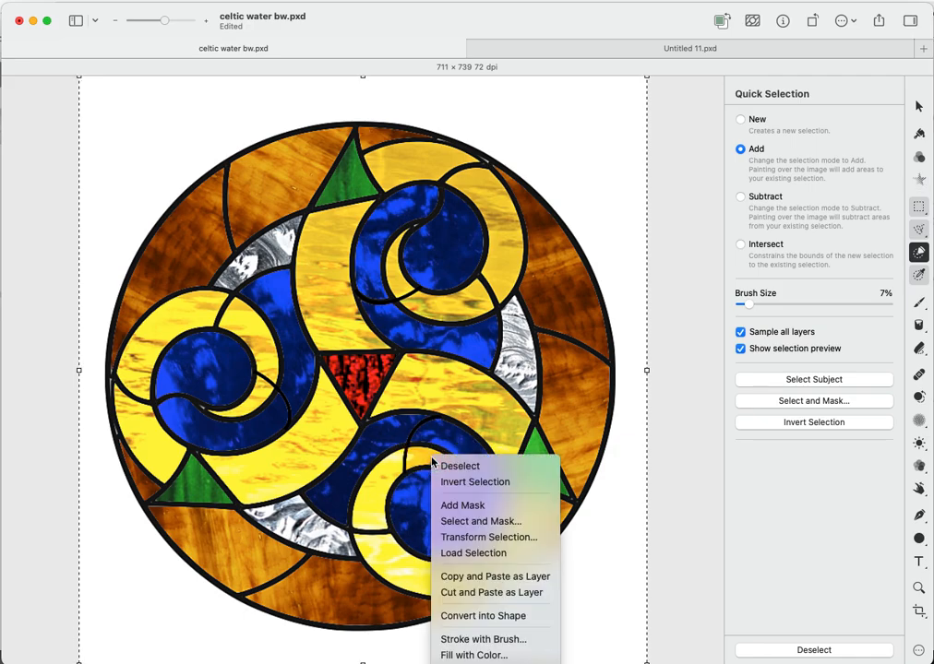
pyautogui.click(444, 467)
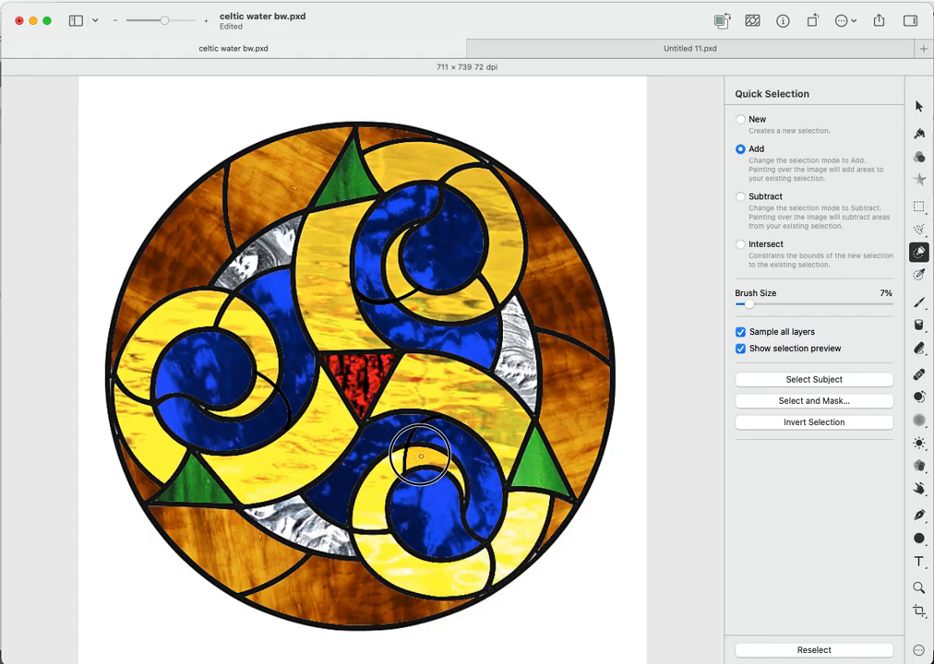
pyautogui.click(425, 456)
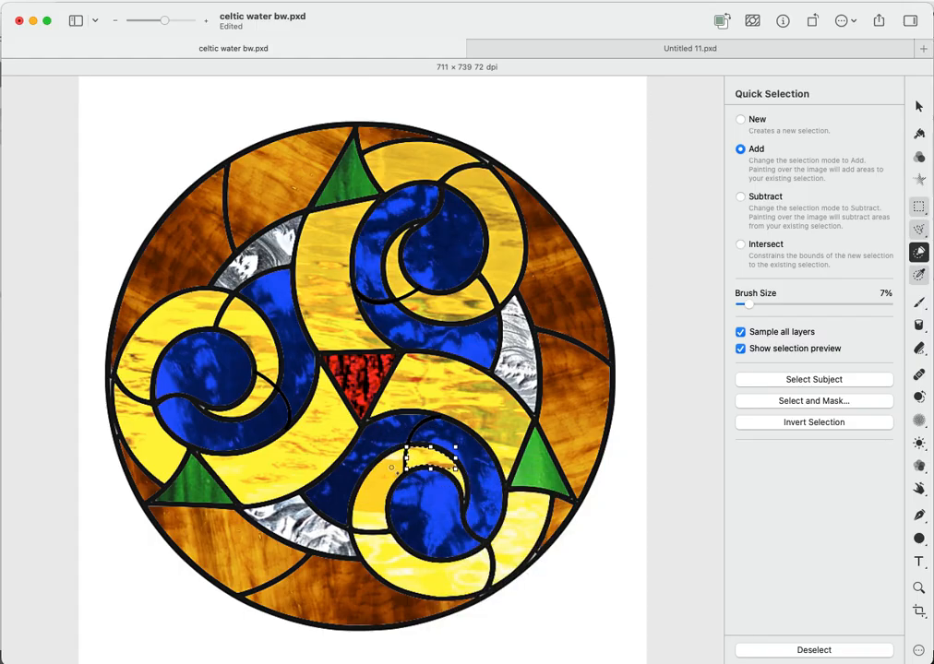
pyautogui.click(372, 526)
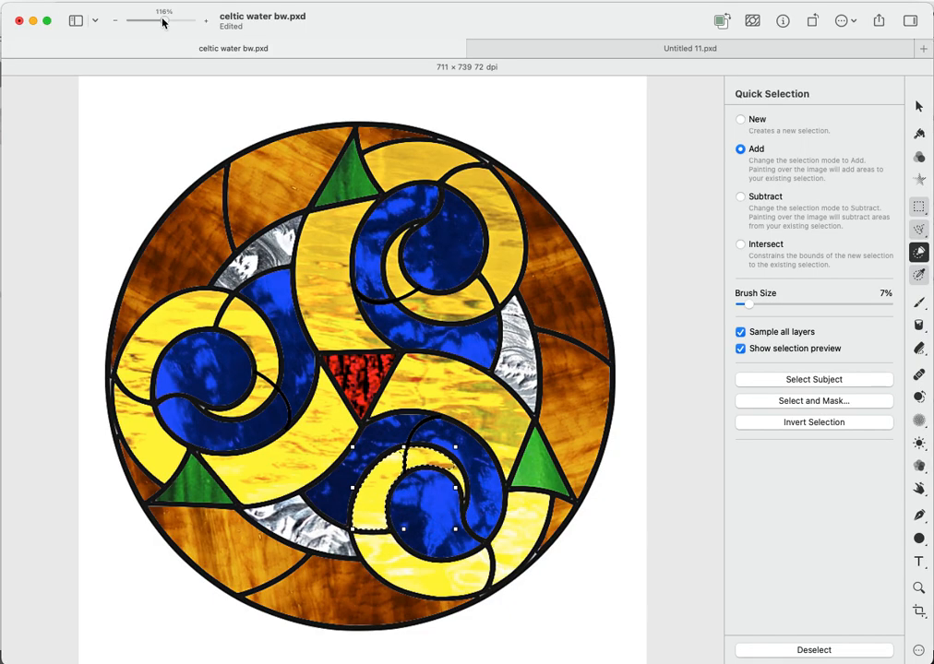
# - Extend the selection to the crescent's right tip, the lower yellow crescent and the lower-right yellow piece
pyautogui.moveTo(162, 20); pyautogui.dragTo(170, 21)
pyautogui.scroll(-2, 340, 237)
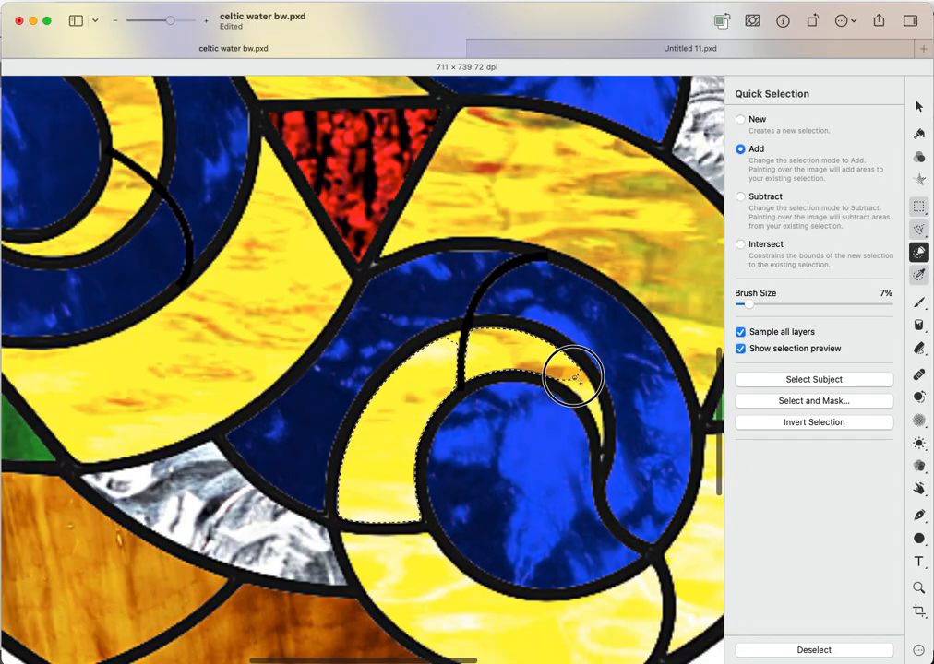
pyautogui.moveTo(583, 388); pyautogui.dragTo(594, 406)
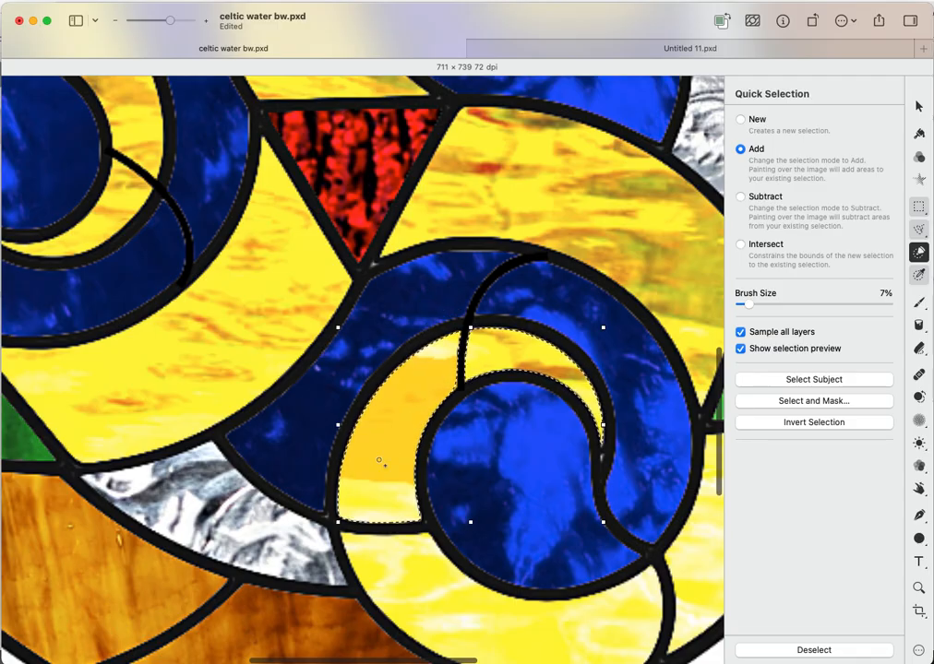
pyautogui.scroll(-3, 427, 403)
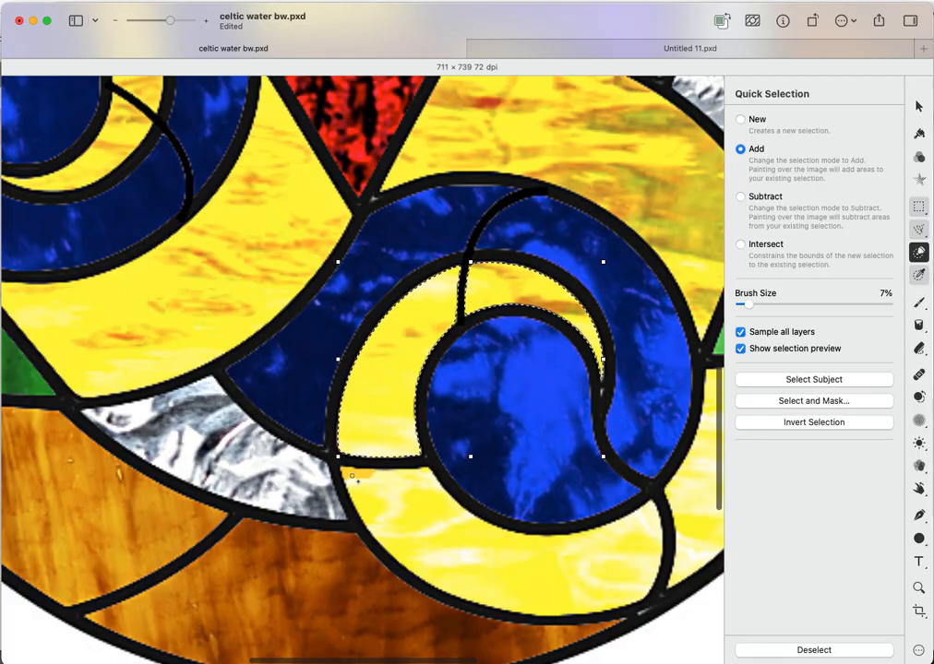
pyautogui.moveTo(404, 501)
pyautogui.mouseDown()
pyautogui.moveTo(471, 560)
pyautogui.moveTo(534, 571)
pyautogui.moveTo(598, 564)
pyautogui.moveTo(646, 527)
pyautogui.mouseUp()
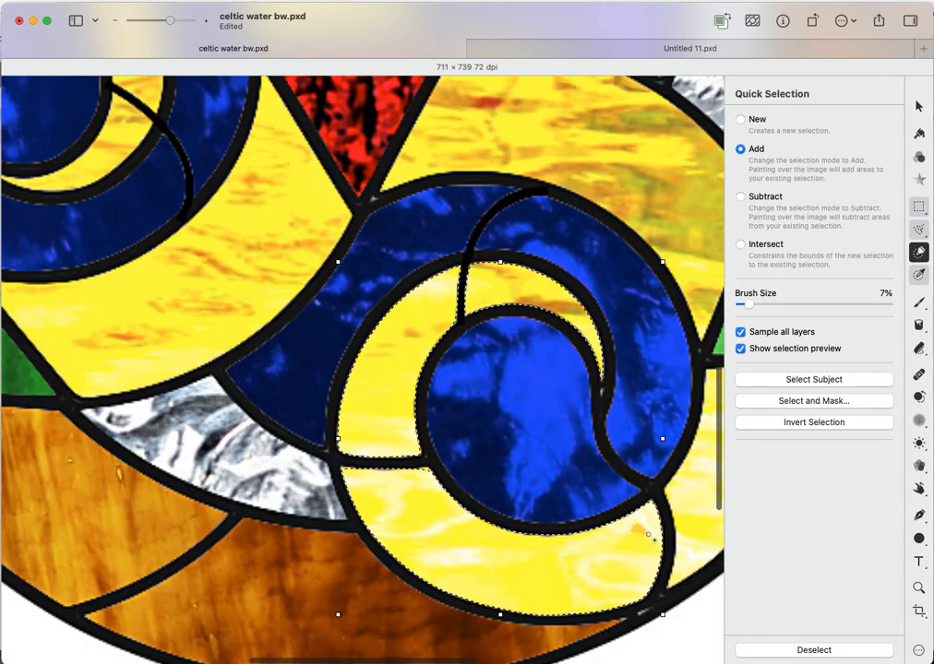
pyautogui.scroll(-2, 652, 539)
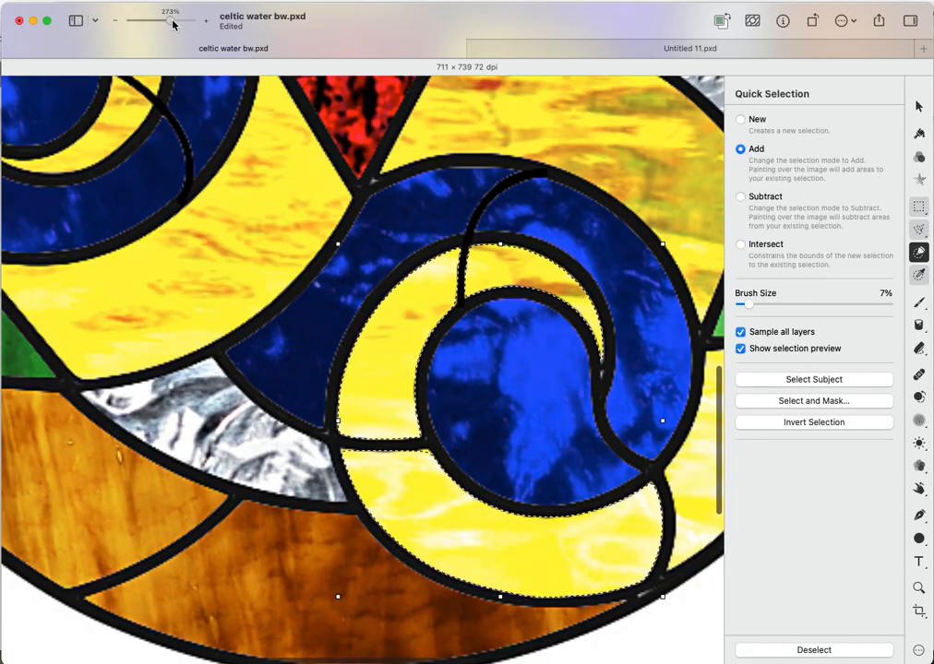
pyautogui.moveTo(169, 25); pyautogui.dragTo(167, 25)
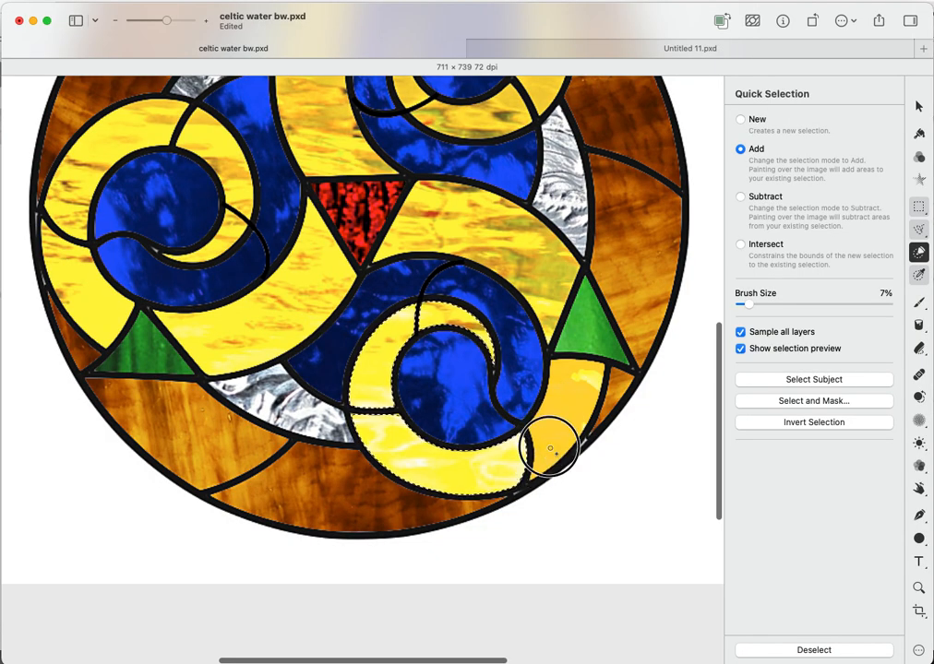
pyautogui.click(579, 386)
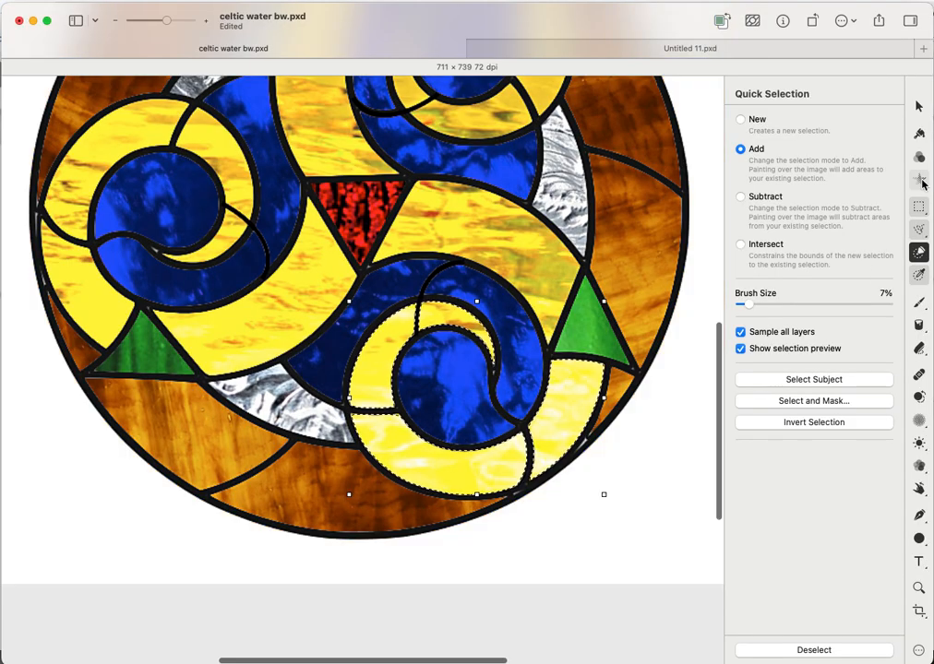
# - Add an Image Fill of 2_12161_e.jpg to the yellow pieces at 178% scale and 141.9° angle
pyautogui.click(920, 181)
pyautogui.click(822, 233)
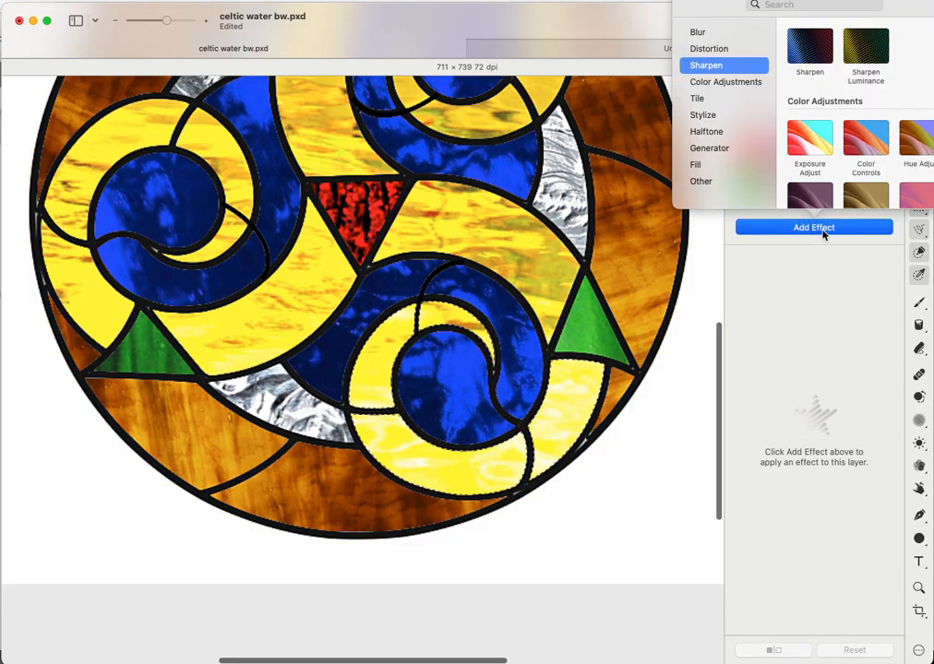
pyautogui.click(699, 166)
pyautogui.click(810, 106)
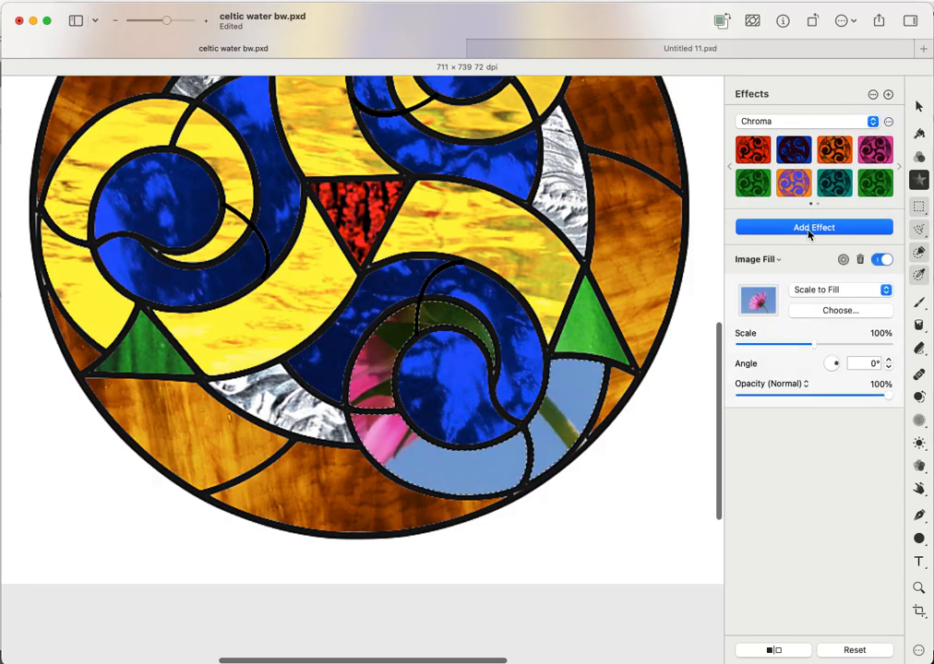
pyautogui.click(834, 314)
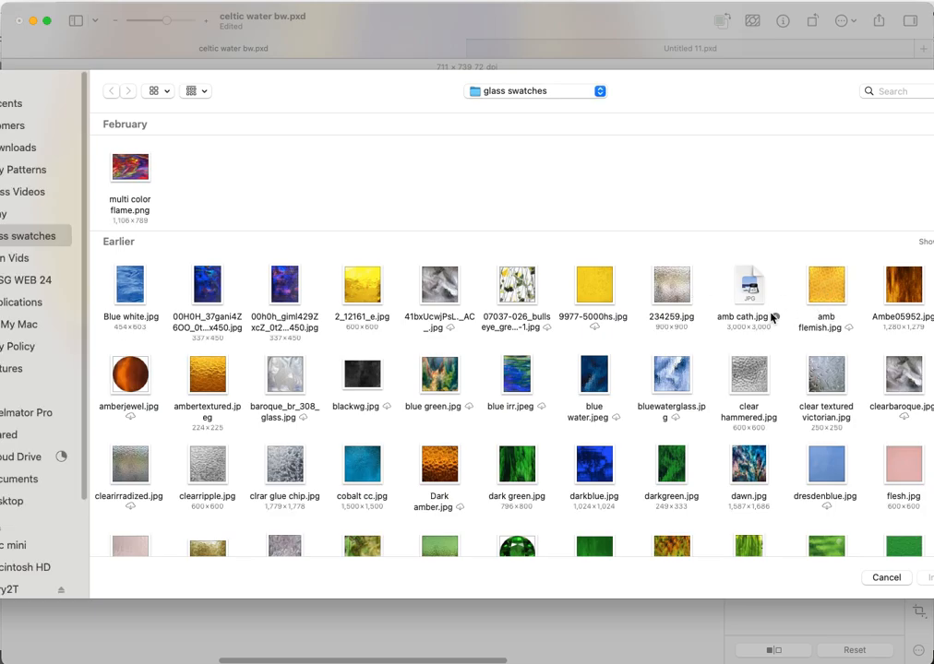
pyautogui.doubleClick(365, 286)
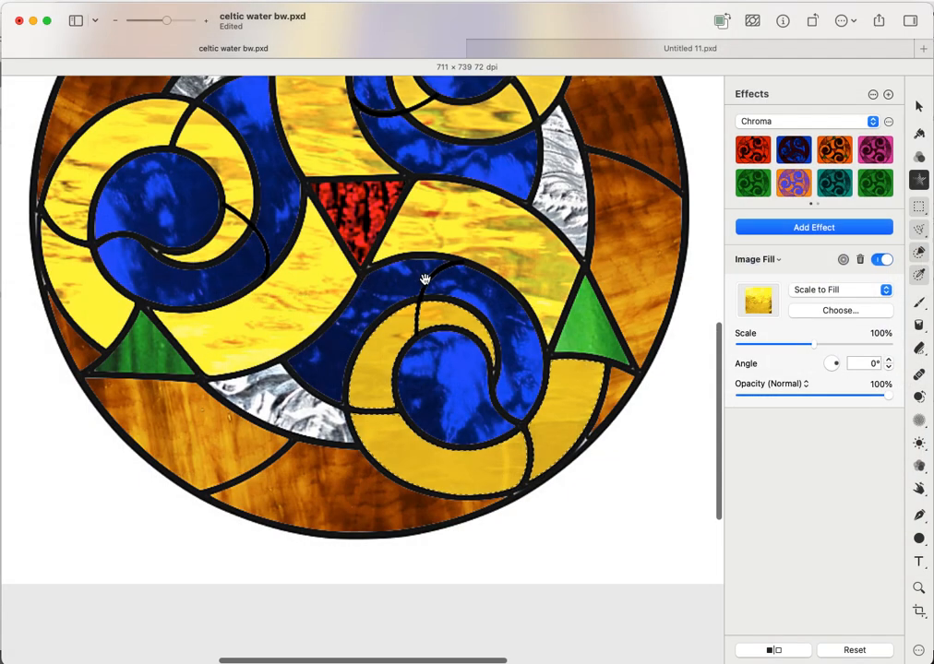
pyautogui.moveTo(815, 350)
pyautogui.mouseDown()
pyautogui.moveTo(894, 342)
pyautogui.moveTo(819, 357)
pyautogui.mouseUp()
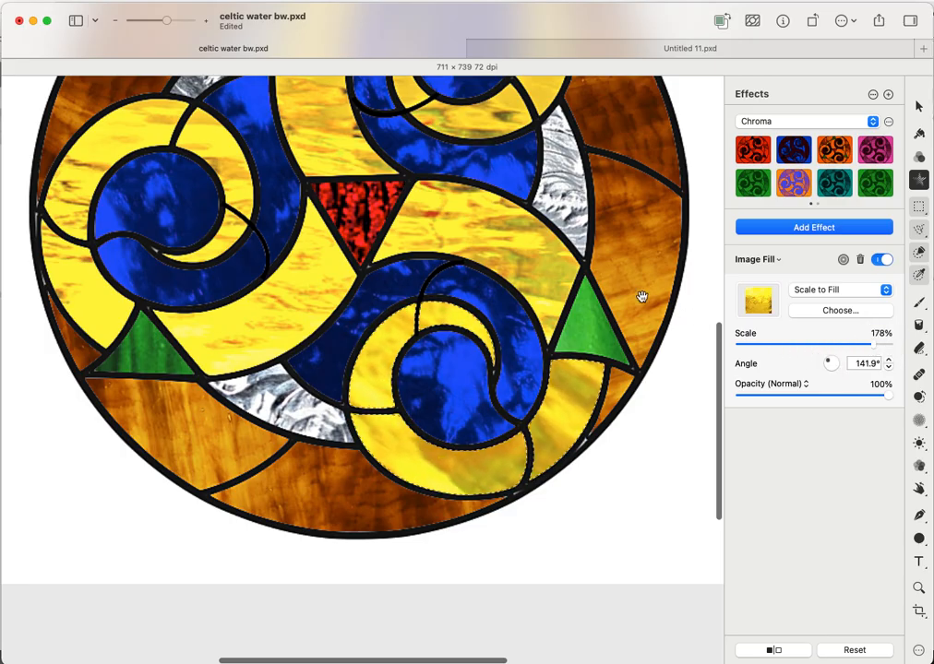
pyautogui.scroll(5, 637, 470)
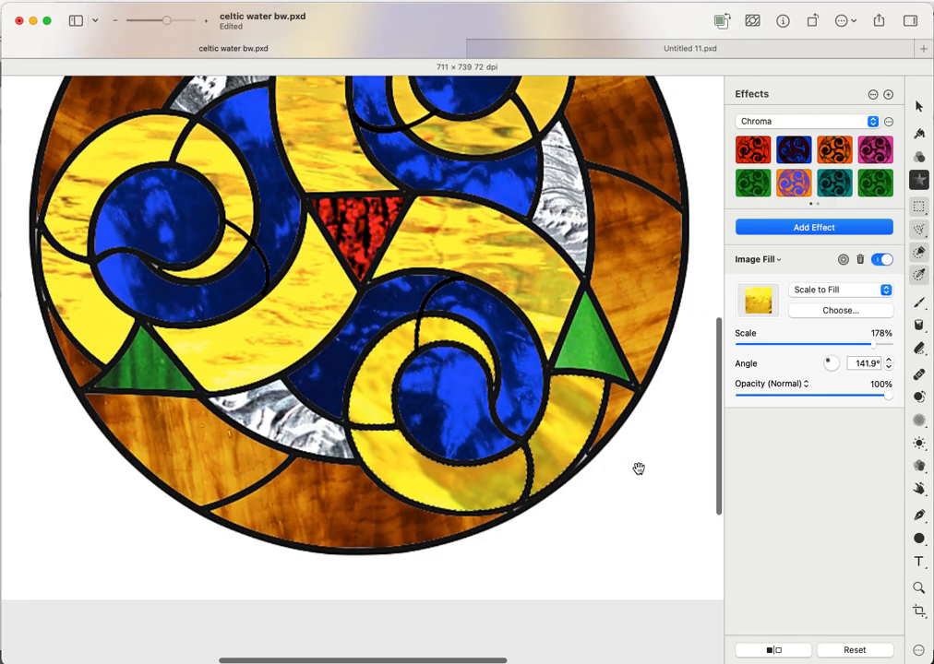
pyautogui.press('super+a')
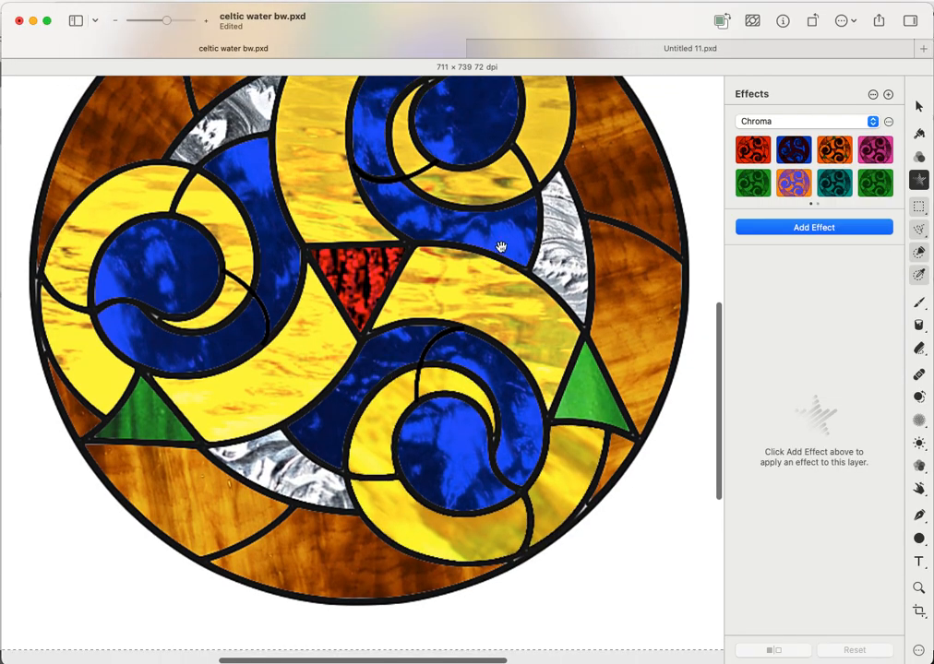
pyautogui.moveTo(170, 22); pyautogui.dragTo(160, 20)
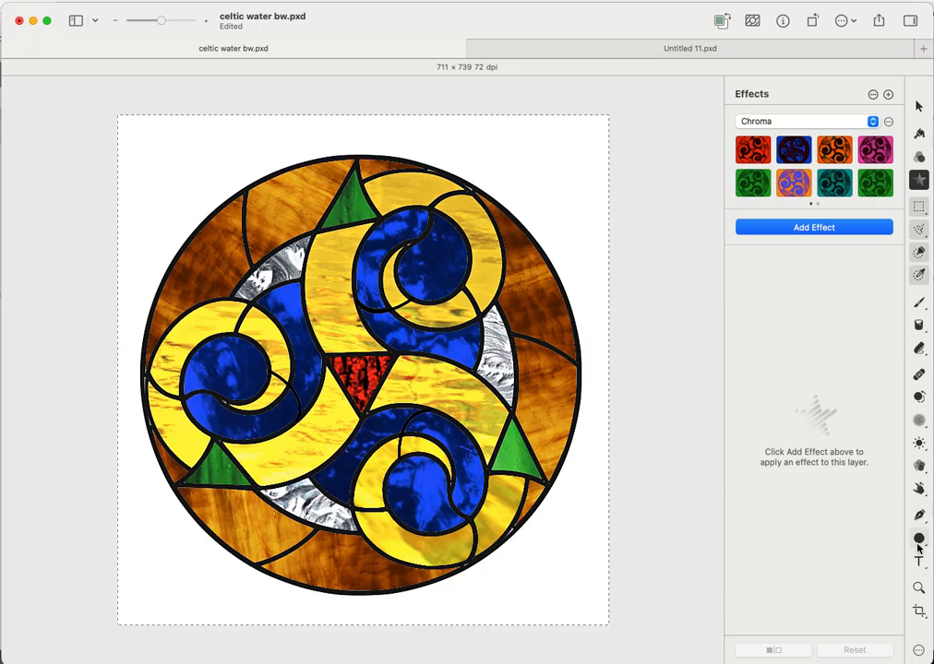
# - Lighten the top and lower-left green triangles with a 38% Lighten brush
pyautogui.click(919, 445)
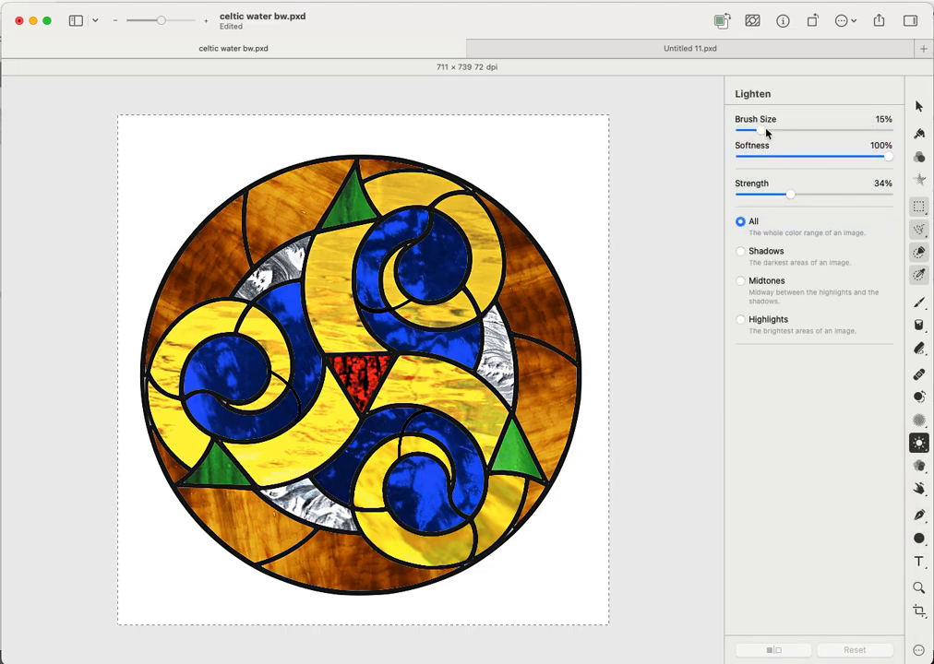
pyautogui.moveTo(762, 132); pyautogui.dragTo(796, 131)
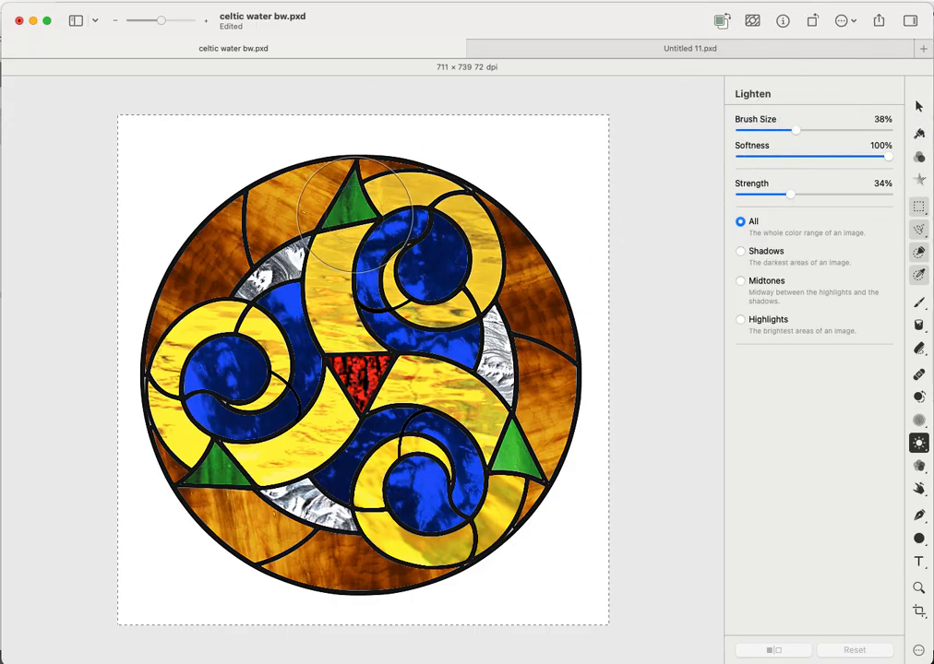
pyautogui.press('super+a')
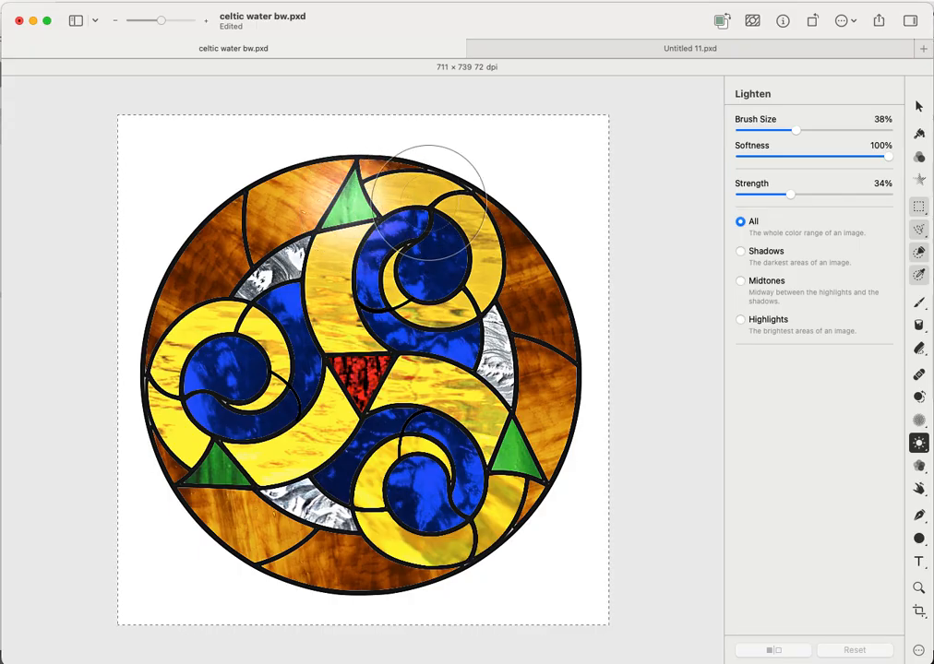
pyautogui.press('super+z')
pyautogui.press('super+z')
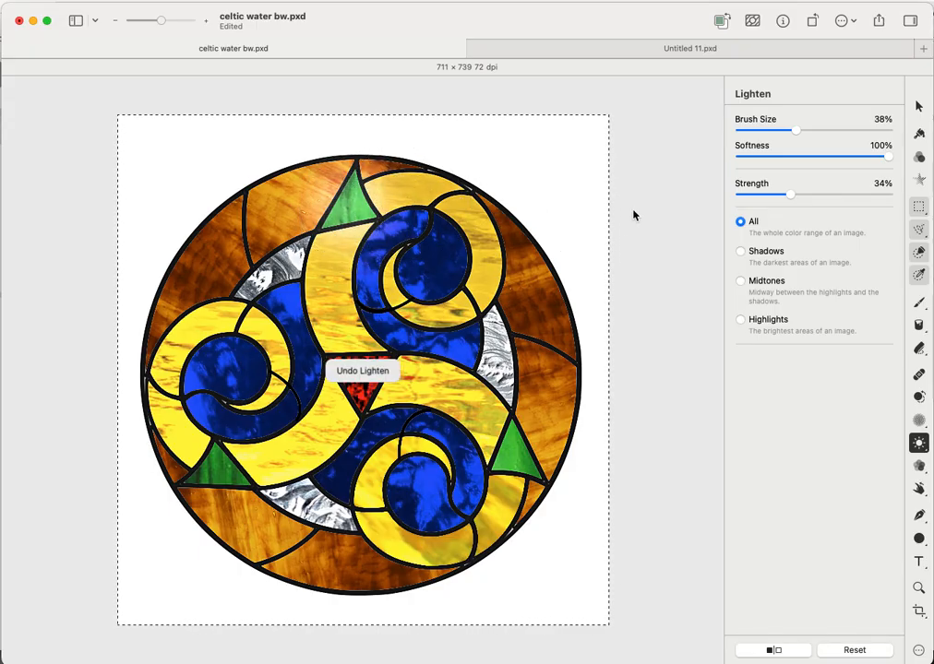
pyautogui.press('super+z')
pyautogui.press('super+z')
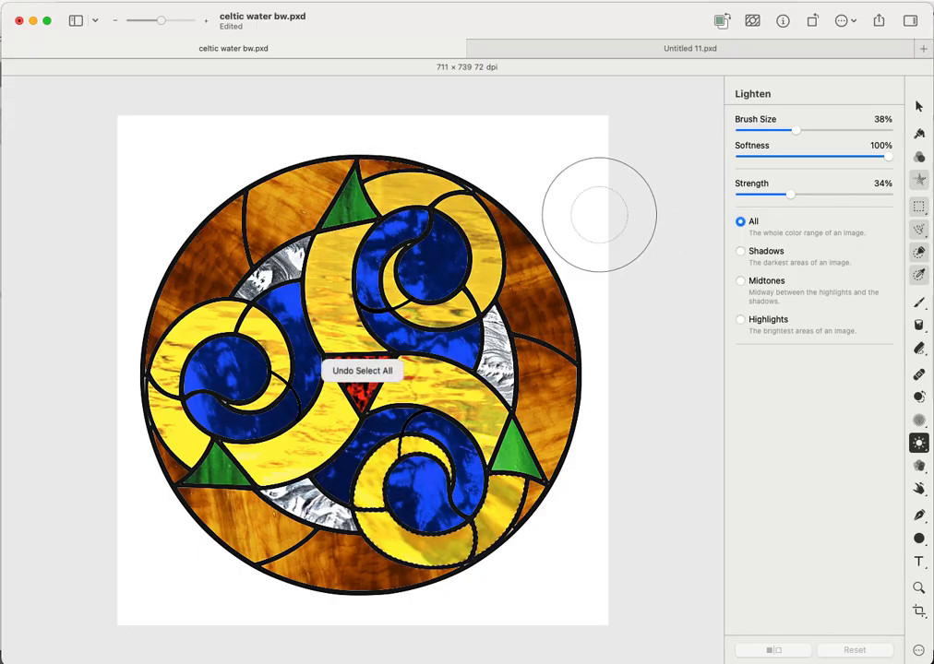
pyautogui.click(351, 210)
pyautogui.moveTo(351, 208); pyautogui.dragTo(386, 211)
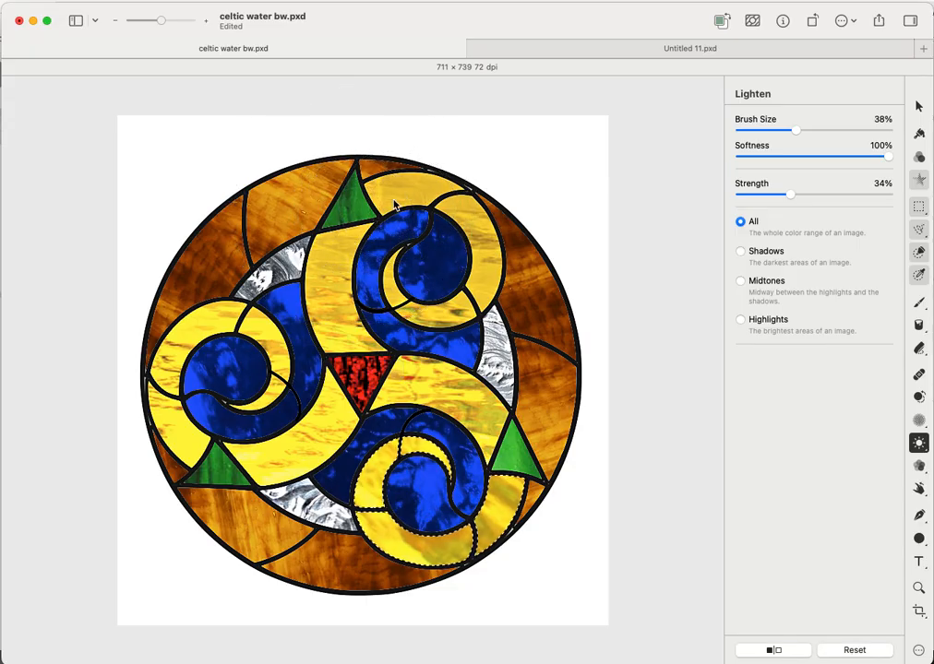
pyautogui.press('super+a')
pyautogui.click(355, 209)
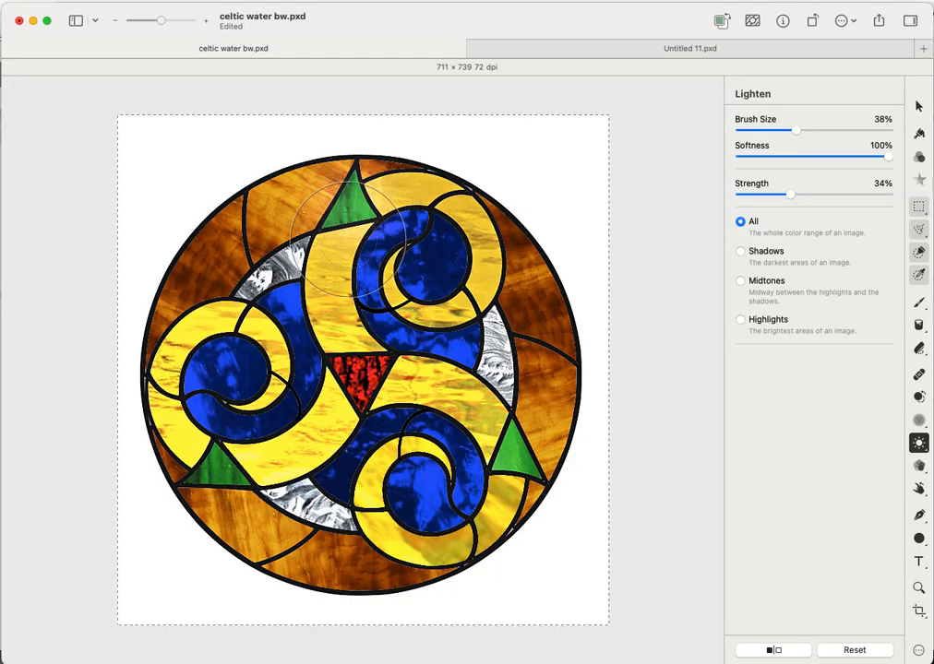
pyautogui.click(218, 472)
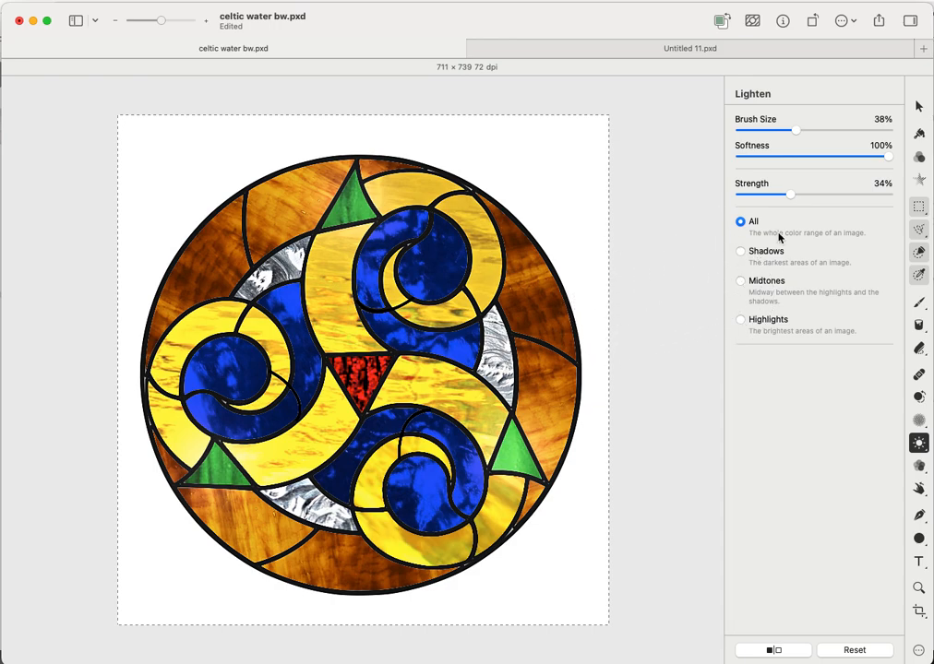
# - Shrink the Lighten brush to 10% and brighten the red centre triangle
pyautogui.moveTo(795, 131); pyautogui.dragTo(753, 131)
pyautogui.moveTo(352, 372); pyautogui.dragTo(358, 386)
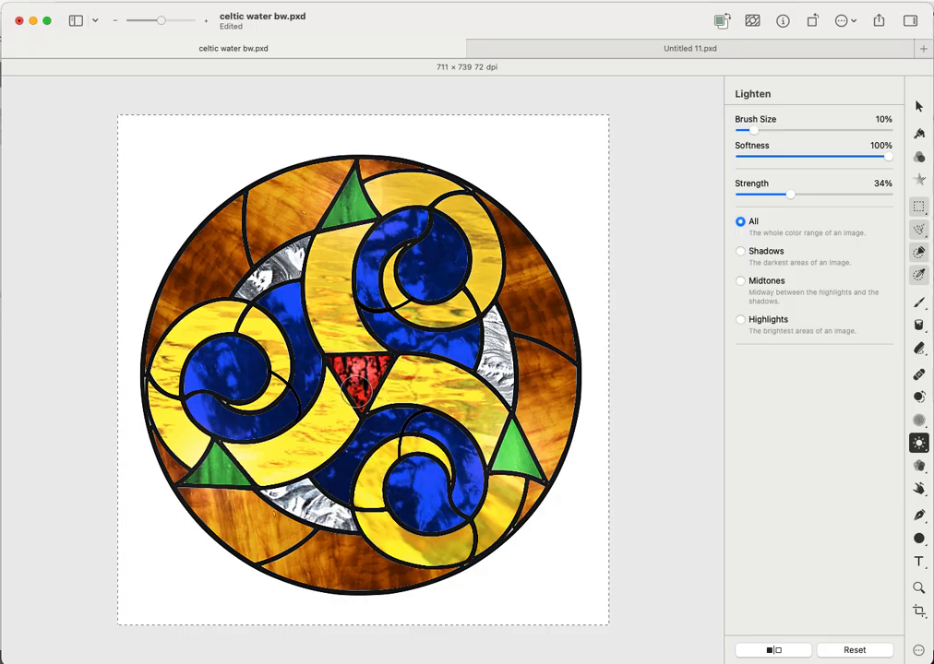
pyautogui.click(358, 389)
pyautogui.click(363, 384)
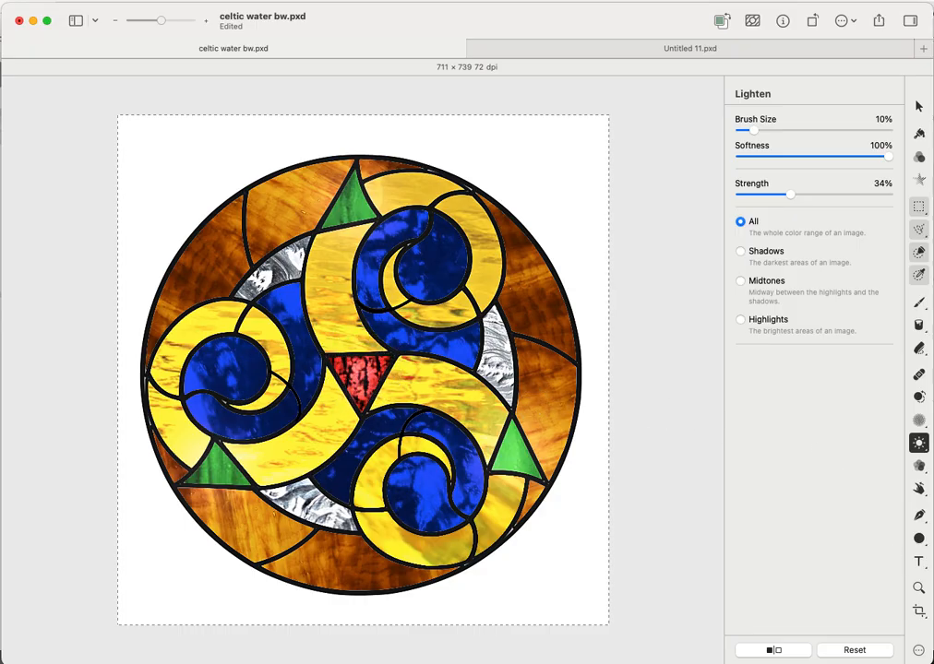
# - Saturate the right wood glass, then test a 49% warp on the top triangle and undo it
pyautogui.click(919, 468)
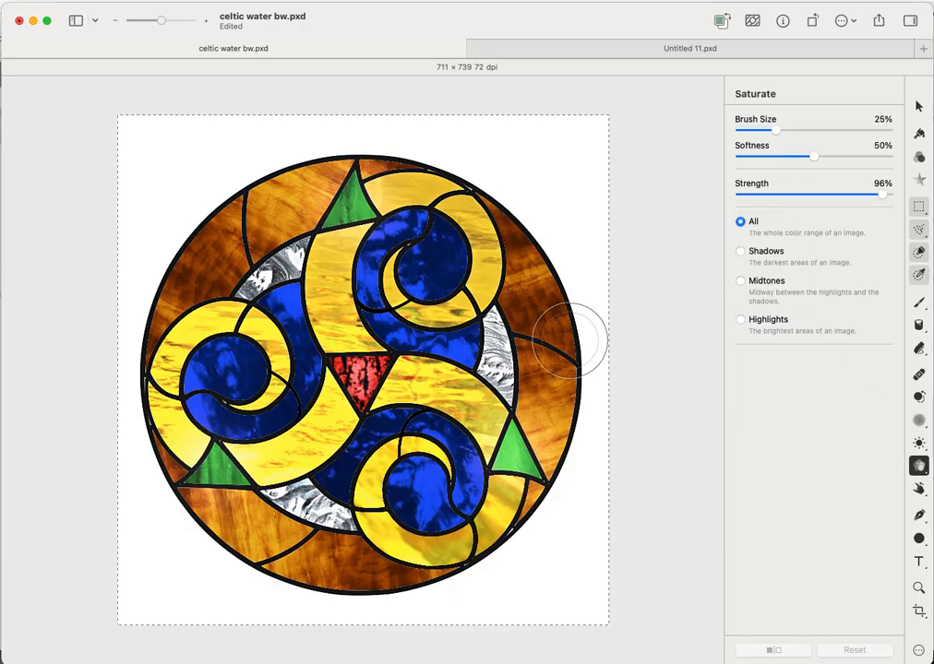
pyautogui.click(529, 306)
pyautogui.click(529, 305)
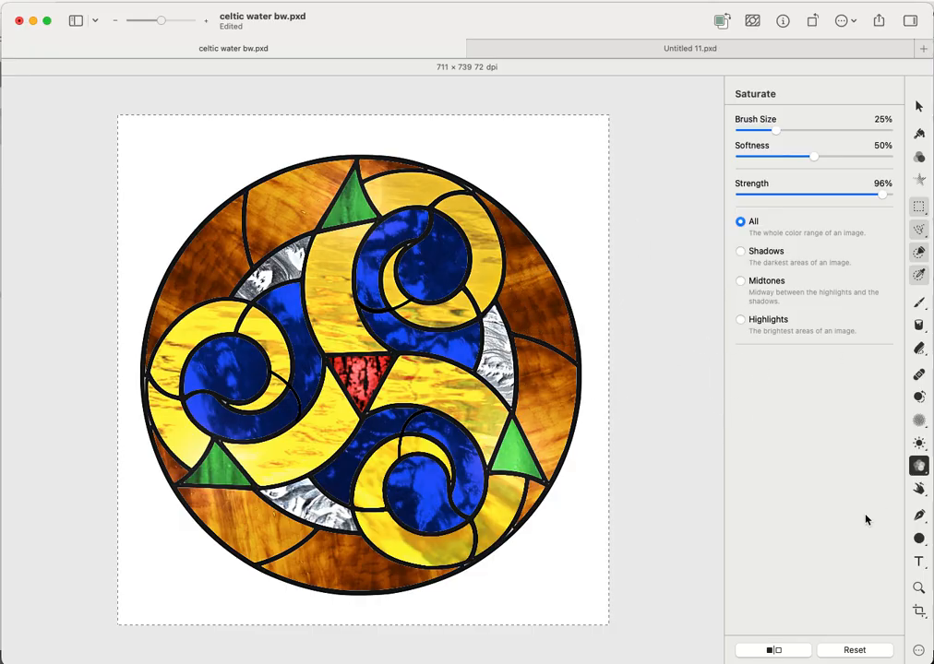
pyautogui.click(917, 491)
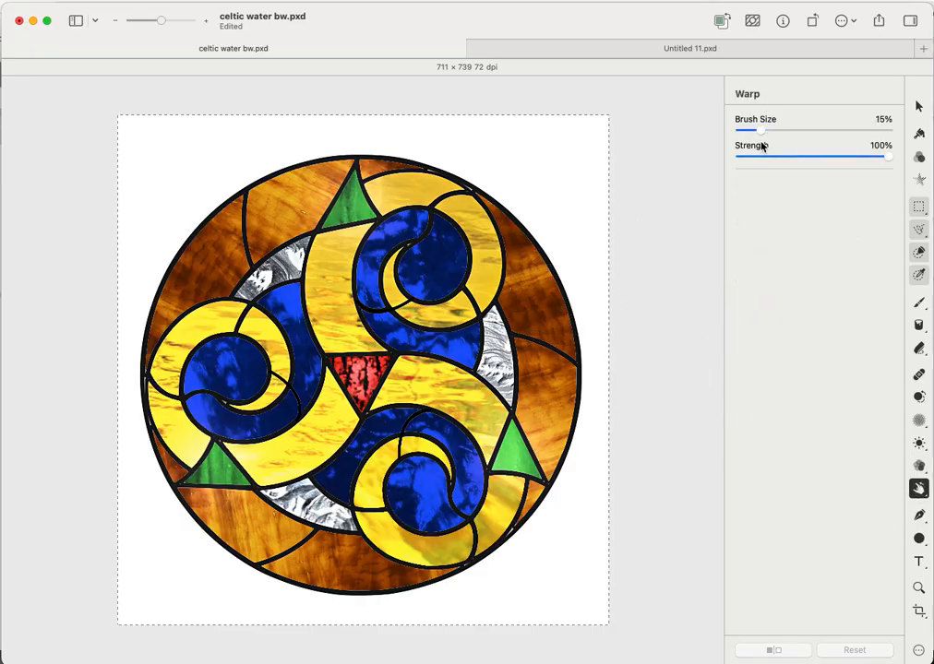
pyautogui.moveTo(761, 130); pyautogui.dragTo(773, 130)
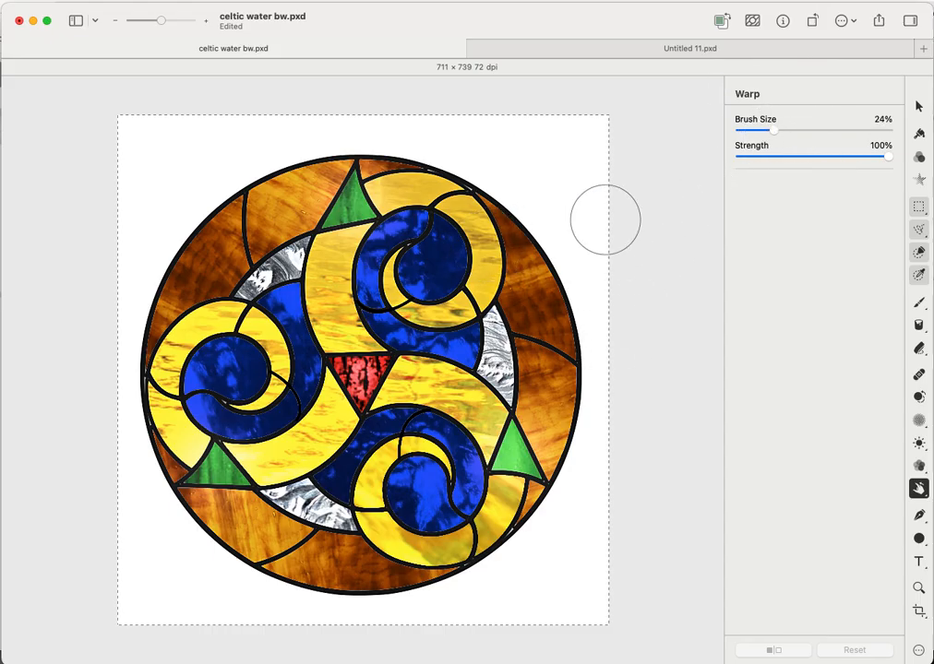
pyautogui.moveTo(778, 135)
pyautogui.mouseDown()
pyautogui.moveTo(823, 134)
pyautogui.moveTo(811, 135)
pyautogui.mouseUp()
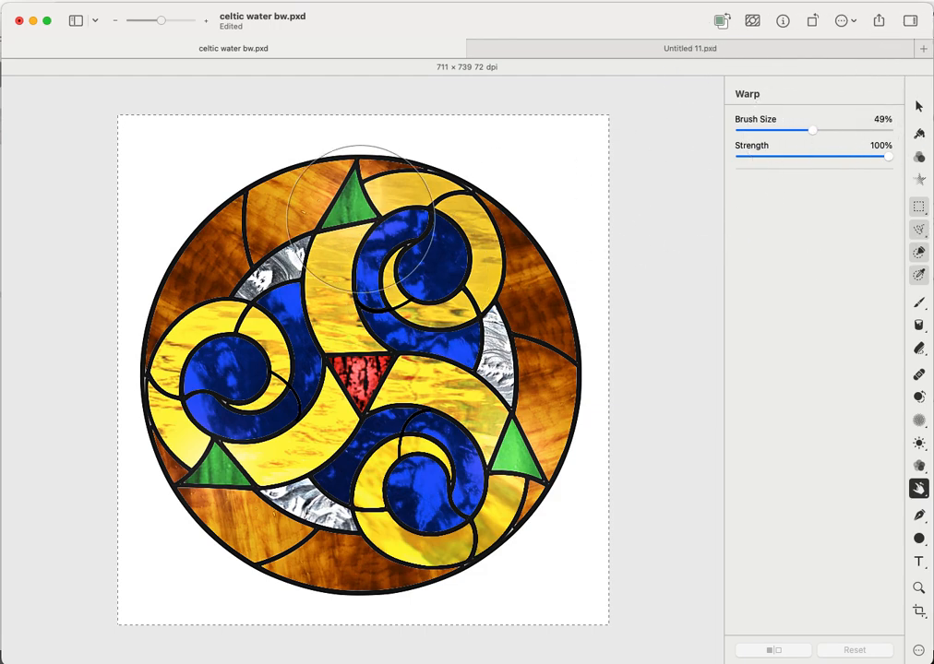
pyautogui.moveTo(357, 208)
pyautogui.mouseDown()
pyautogui.moveTo(353, 179)
pyautogui.moveTo(356, 199)
pyautogui.moveTo(362, 184)
pyautogui.mouseUp()
pyautogui.press('cmd+z')
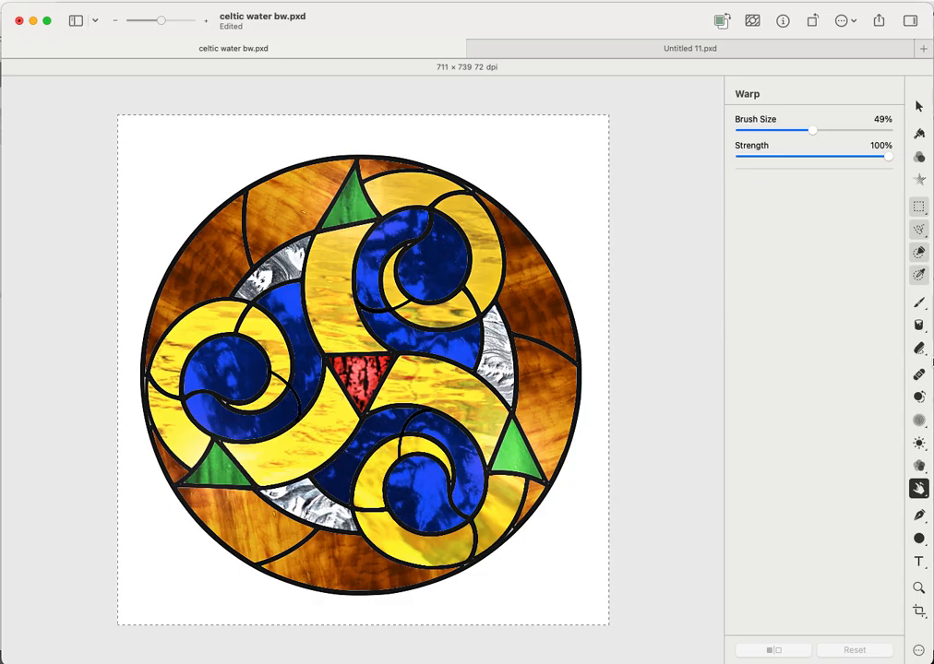
pyautogui.click(917, 490)
pyautogui.click(909, 543)
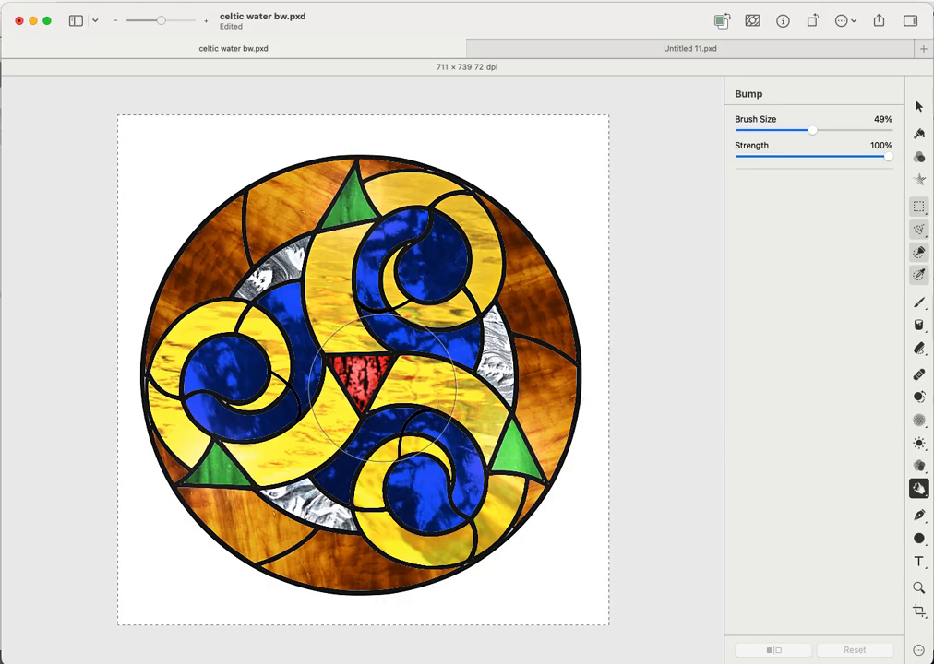
pyautogui.click(362, 384)
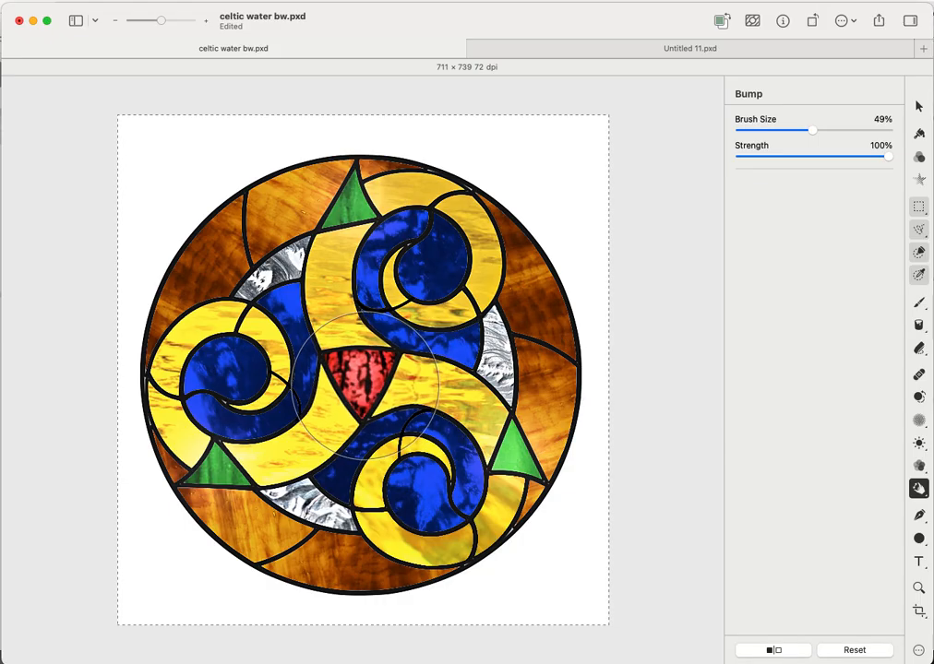
pyautogui.click(364, 386)
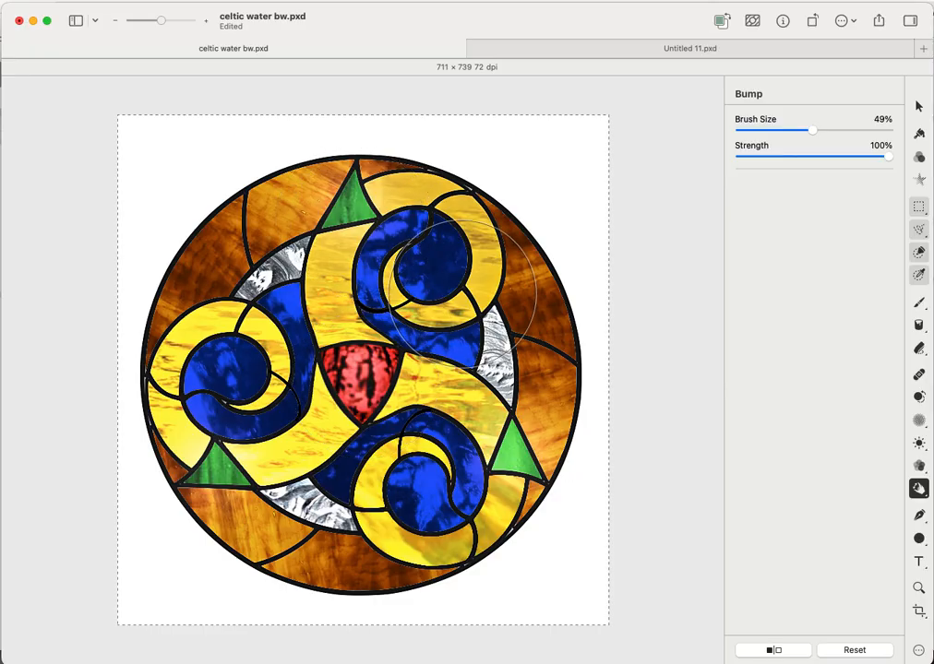
pyautogui.press('super+z')
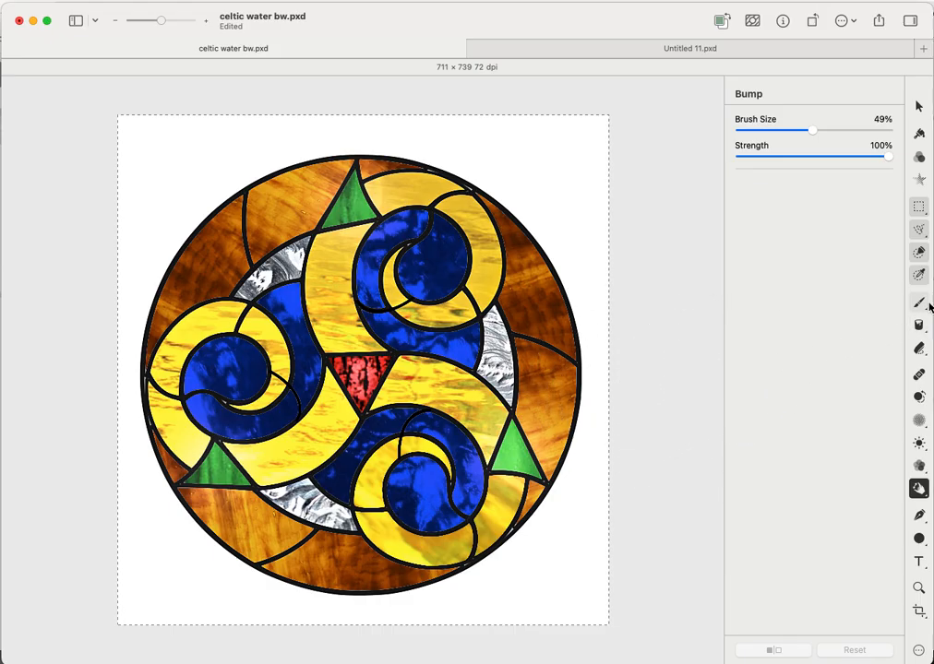
# - Quick-select the white background around the circle, deselecting and reselecting it once
pyautogui.click(919, 253)
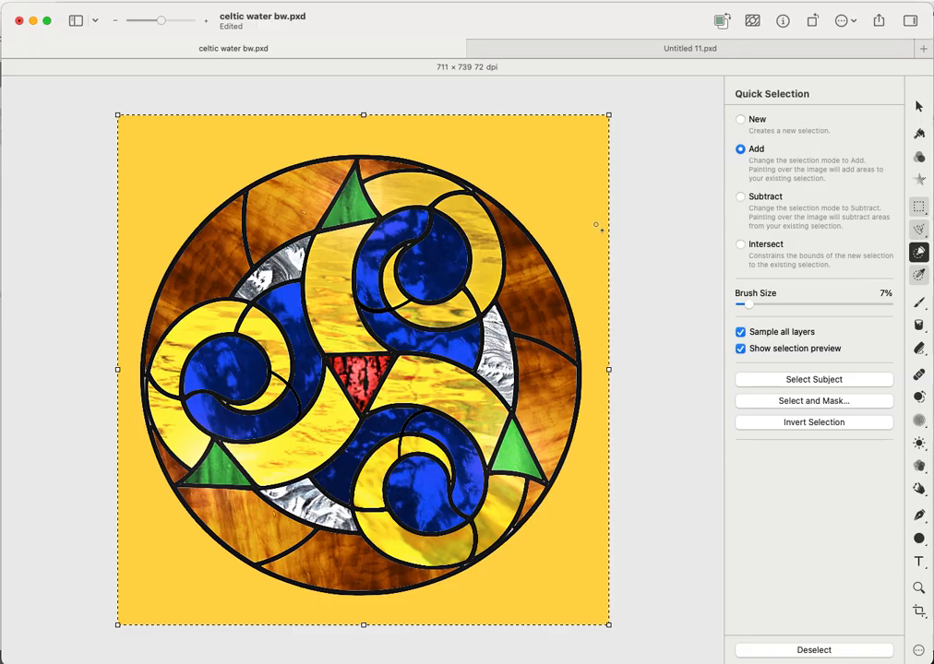
pyautogui.click(598, 226)
pyautogui.rightClick(599, 229)
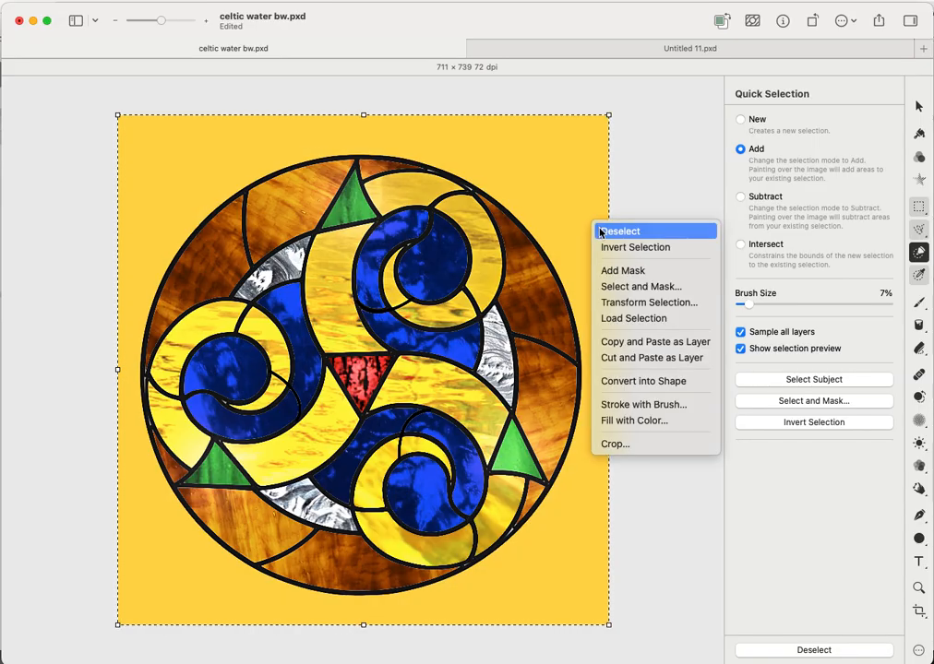
pyautogui.click(600, 231)
pyautogui.click(586, 227)
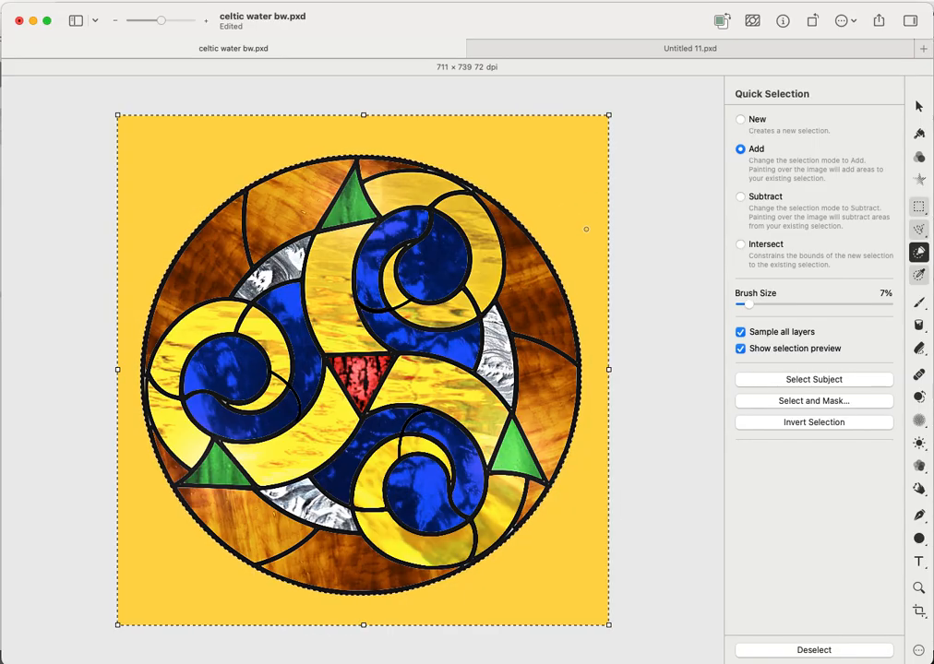
# - Stroke the selection's edges with a 17 px black brush
pyautogui.rightClick(541, 165)
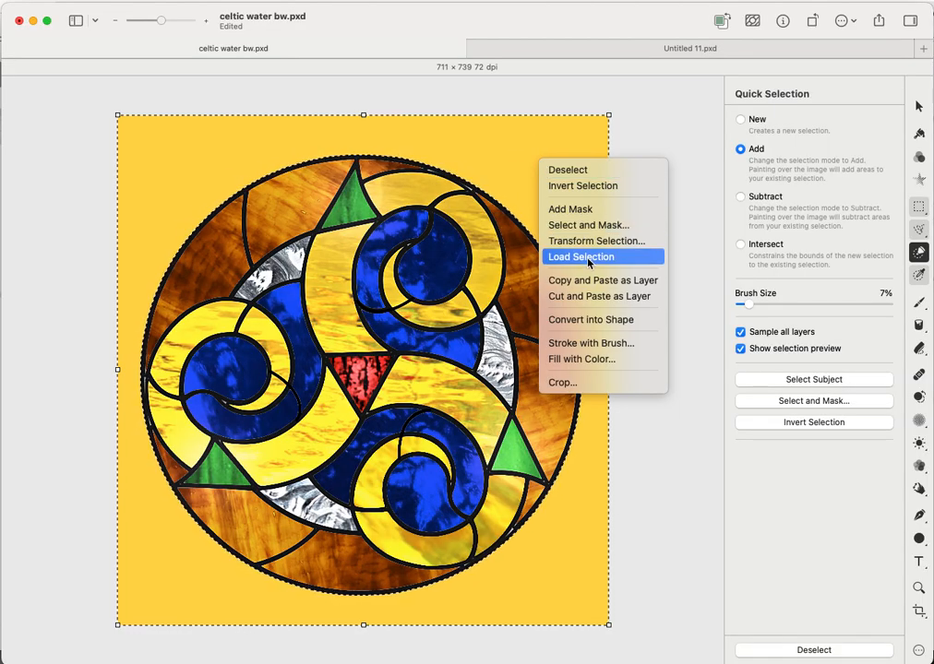
pyautogui.click(602, 343)
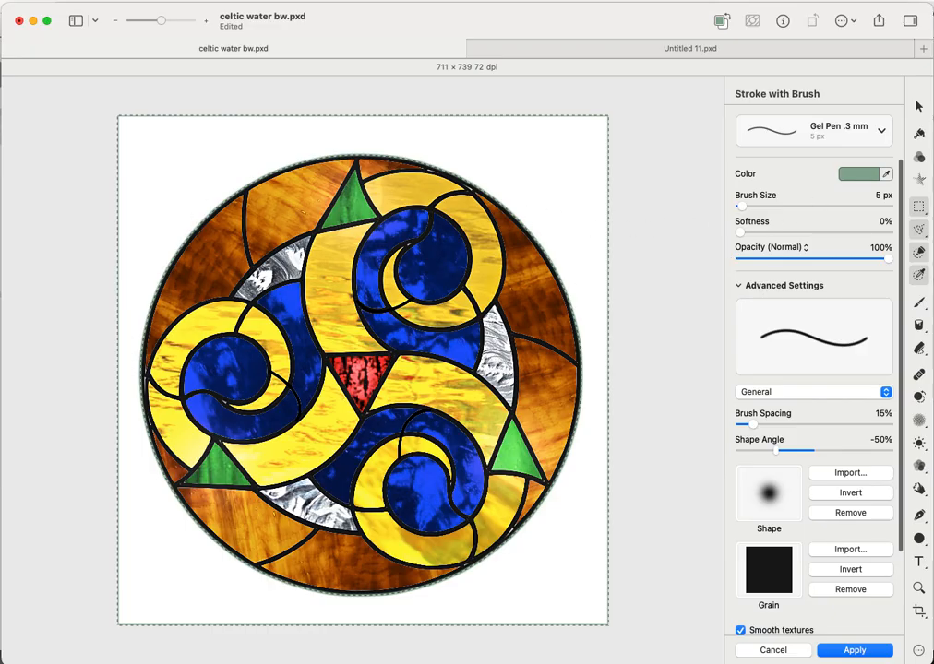
pyautogui.moveTo(742, 211); pyautogui.dragTo(746, 211)
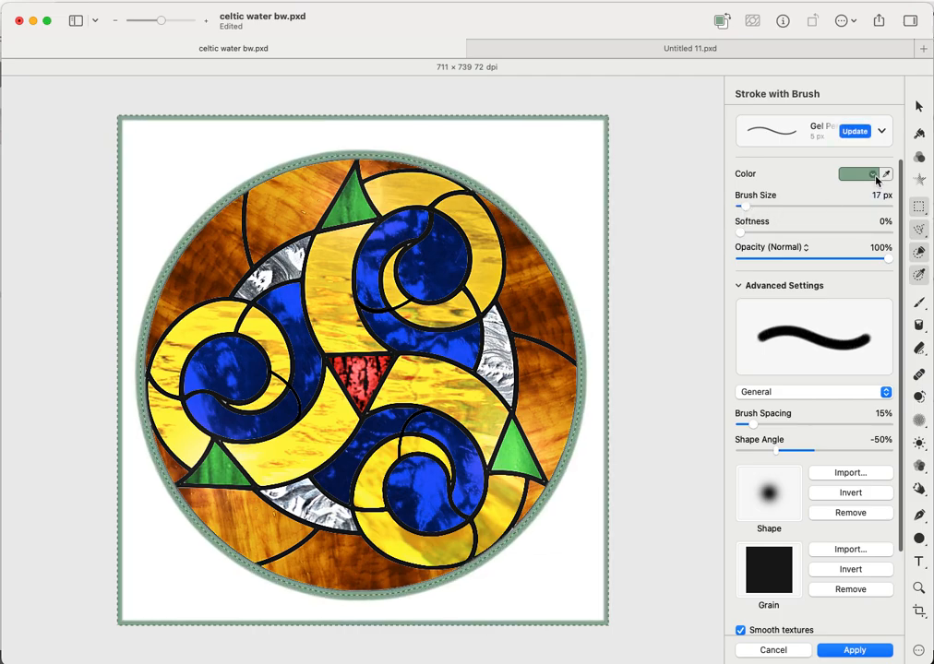
pyautogui.click(872, 174)
pyautogui.click(802, 370)
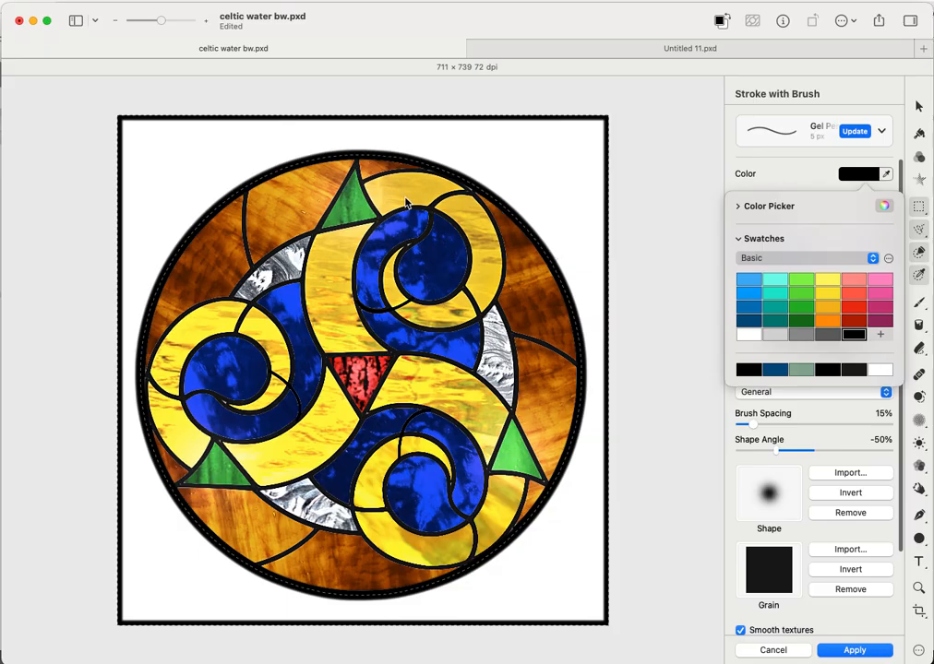
pyautogui.click(581, 233)
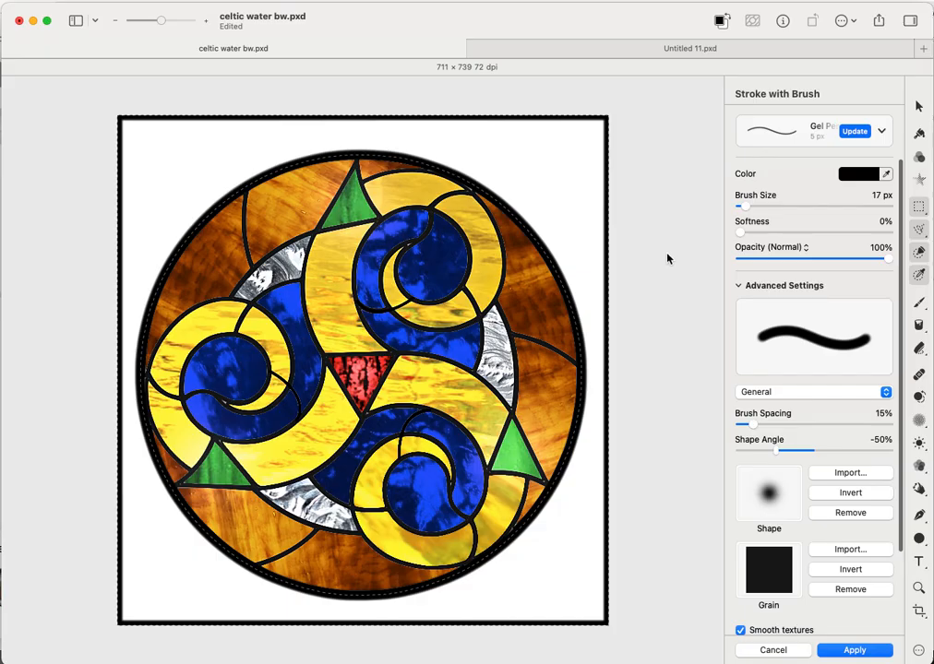
pyautogui.click(855, 650)
pyautogui.press('super+a')
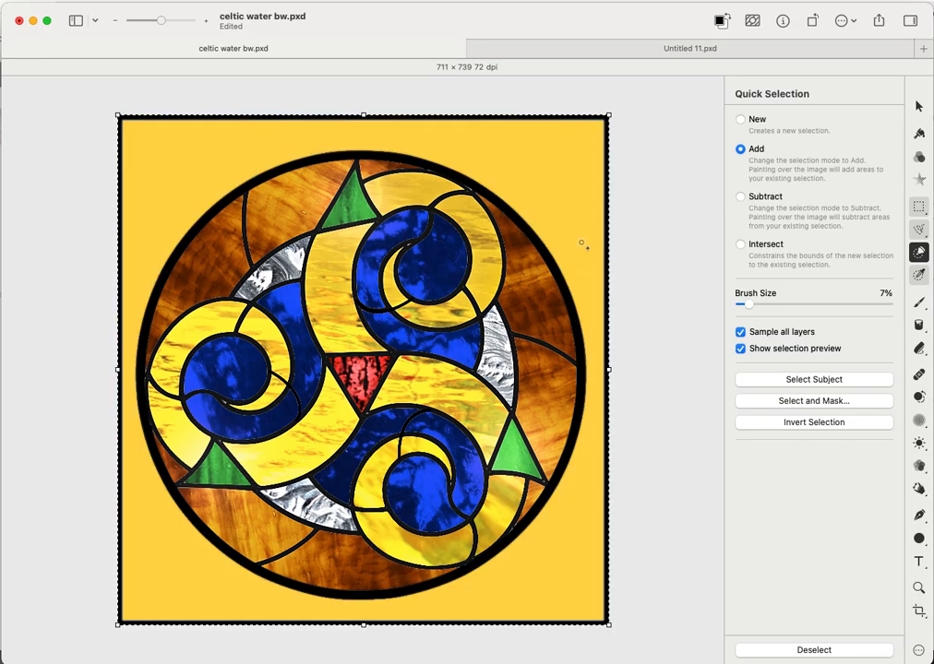
# - Deselect, then quick-select the white background around the circle again
pyautogui.rightClick(581, 242)
pyautogui.click(595, 248)
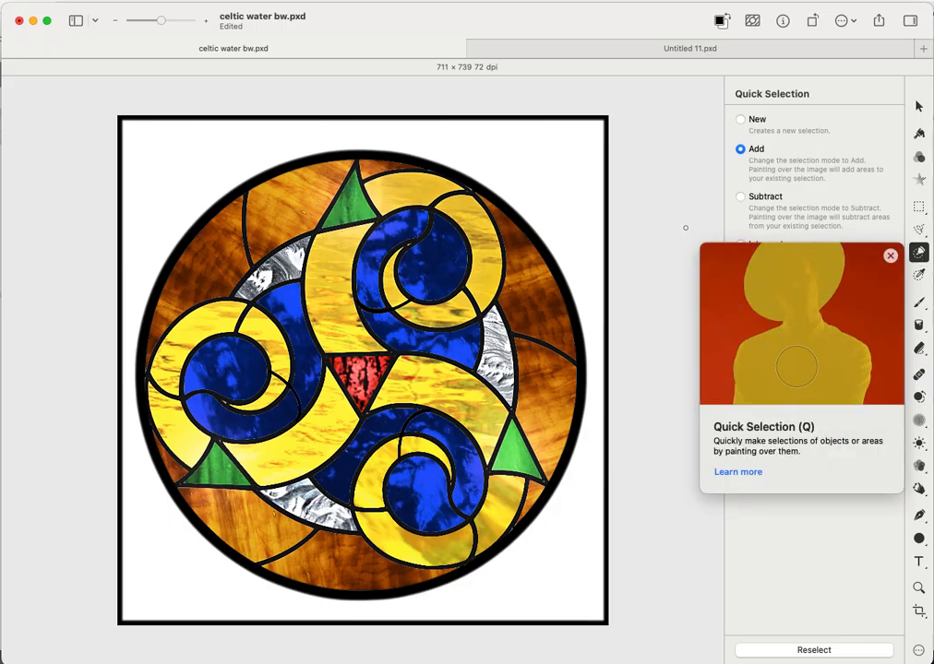
pyautogui.click(558, 208)
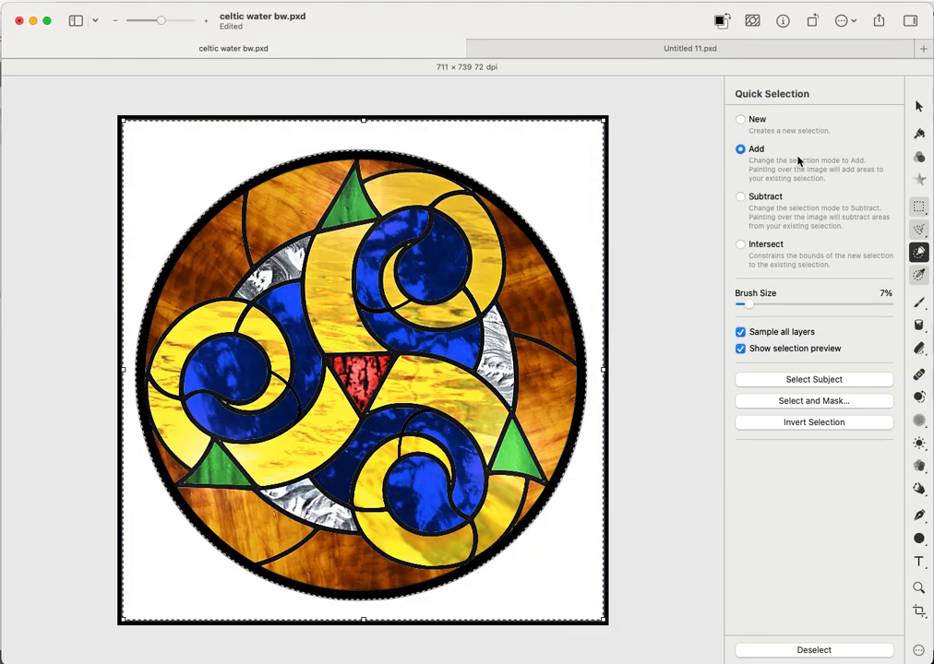
pyautogui.rightClick(571, 222)
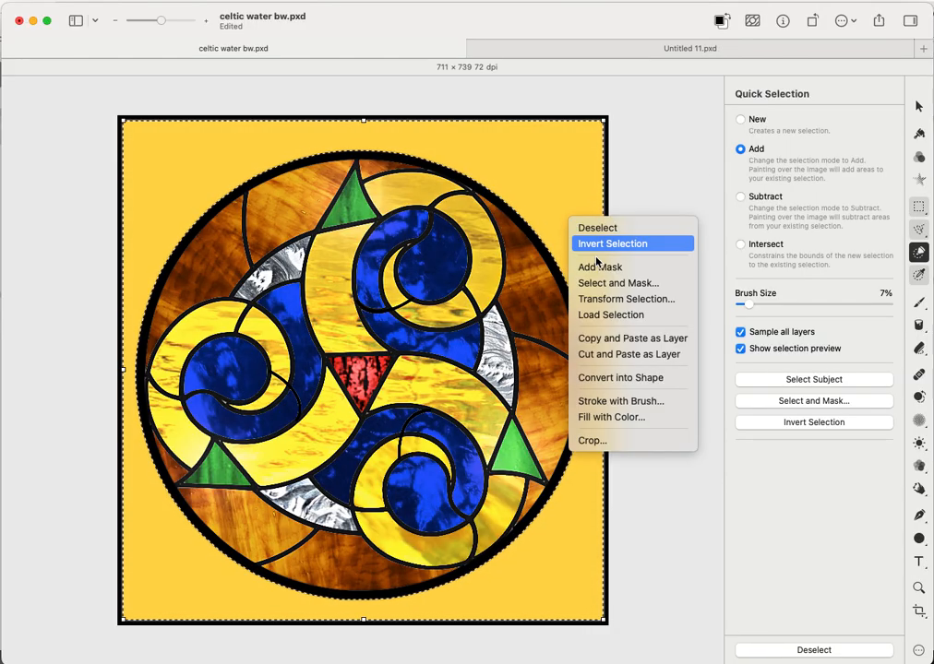
# - Set up a white 12 px Stroke with Brush along the background selection's edge
pyautogui.click(621, 402)
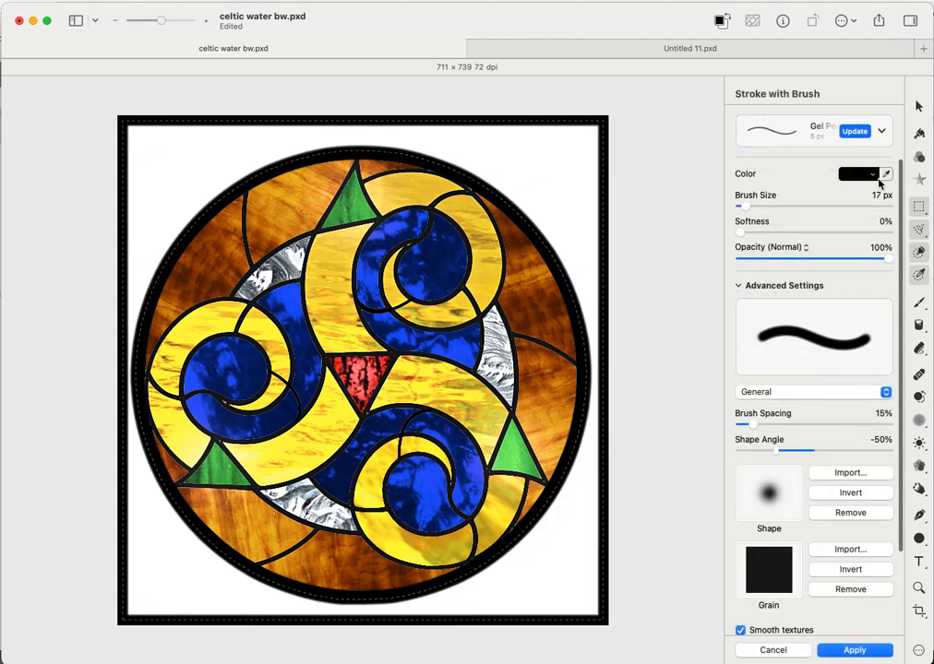
pyautogui.click(867, 174)
pyautogui.click(746, 335)
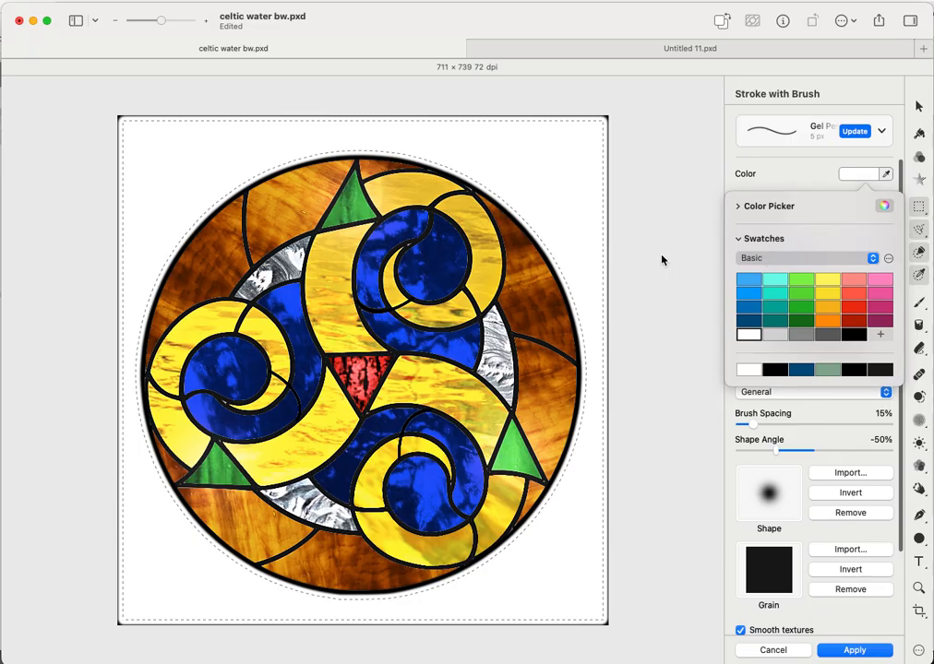
pyautogui.click(816, 184)
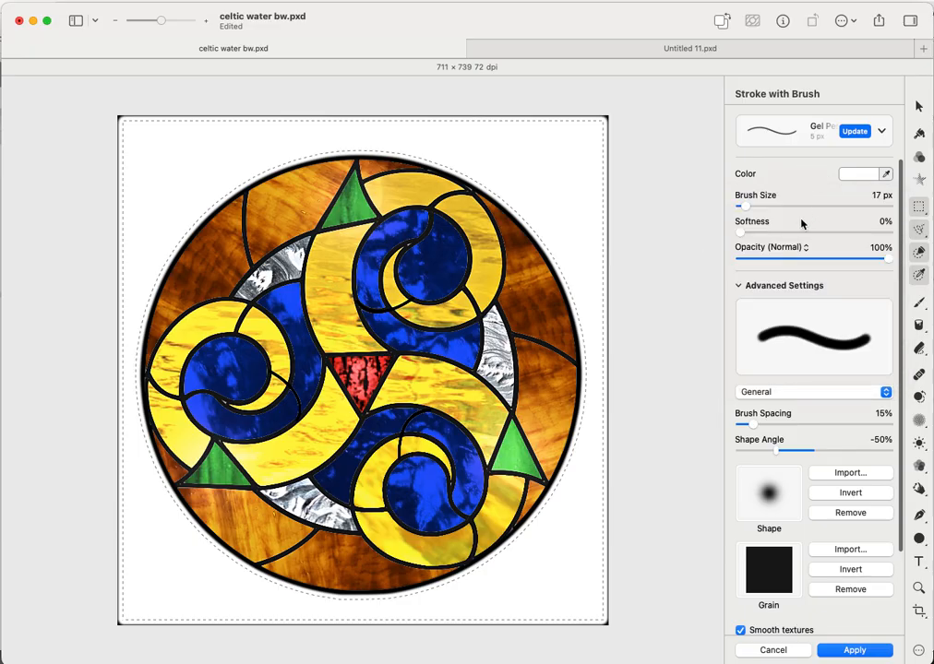
pyautogui.moveTo(751, 212)
pyautogui.mouseDown()
pyautogui.moveTo(732, 211)
pyautogui.moveTo(748, 212)
pyautogui.mouseUp()
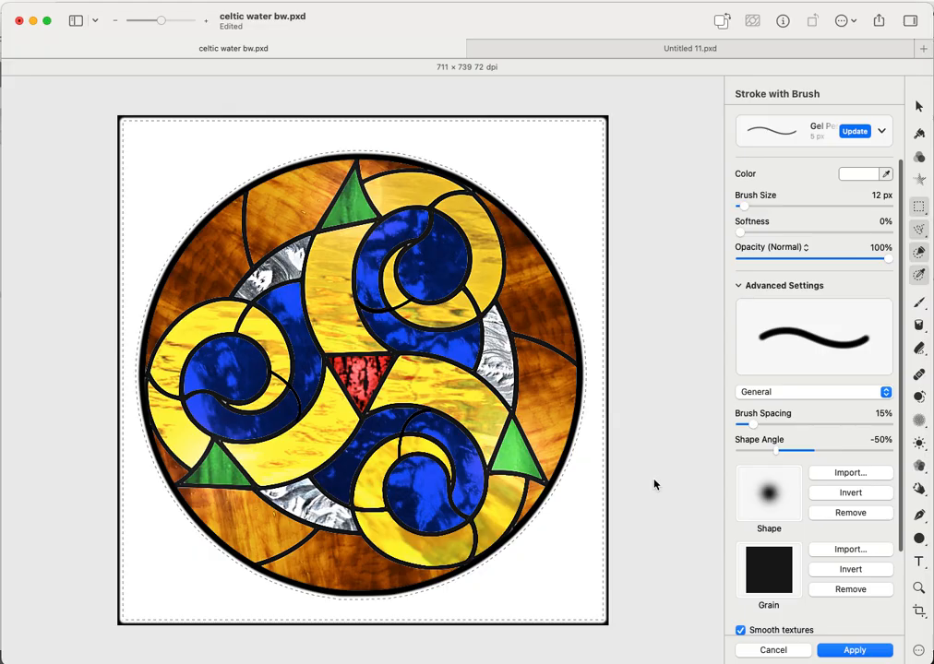
# - Copy the selected white background onto its own layer
pyautogui.click(920, 252)
pyautogui.rightClick(585, 214)
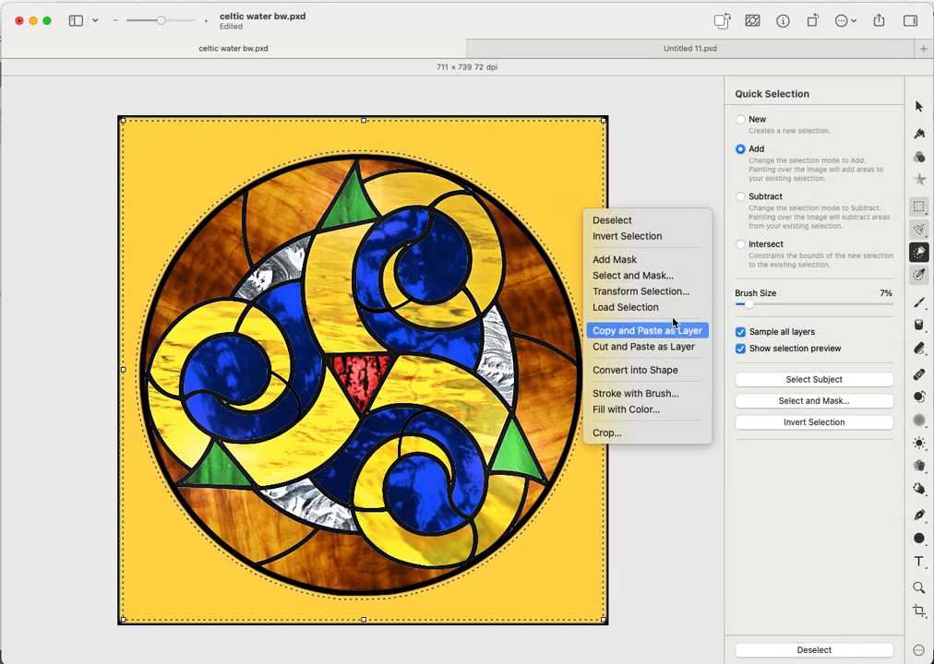
pyautogui.click(852, 215)
# - Add an Image Fill to the new layer using baroque_br_308_glass.jpg
pyautogui.click(920, 181)
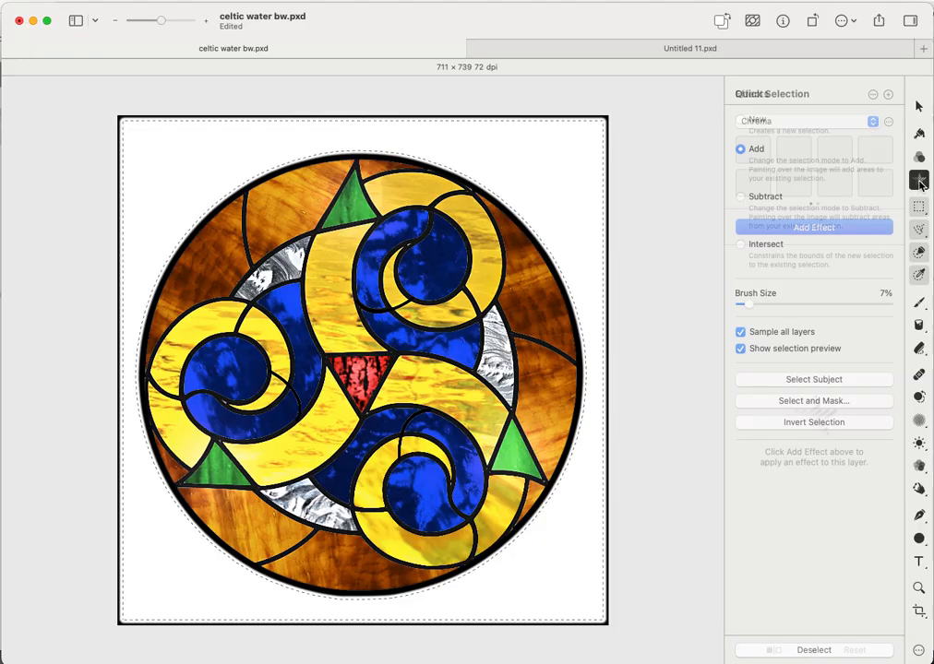
pyautogui.click(839, 228)
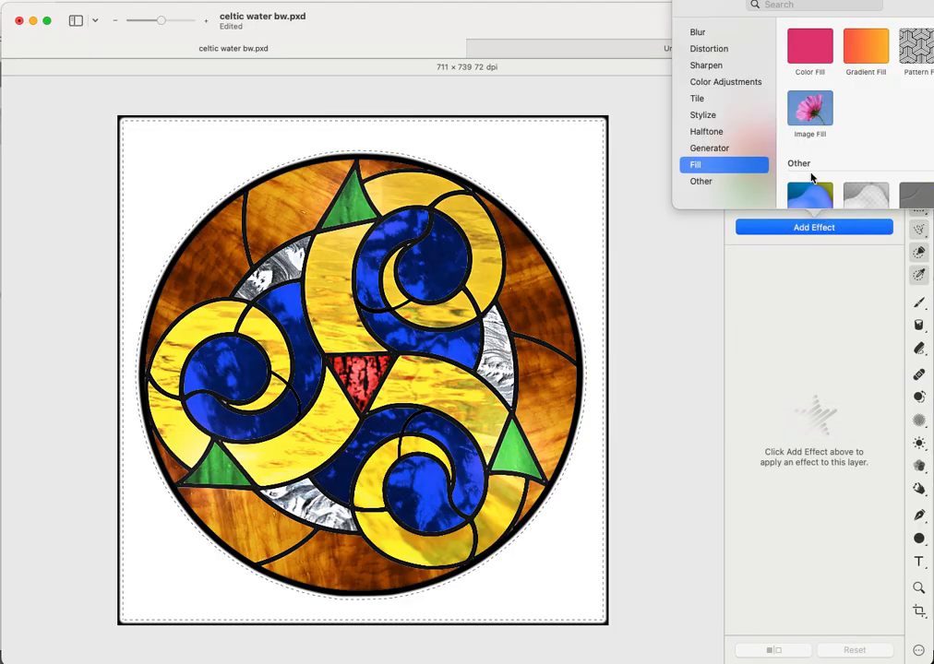
pyautogui.click(806, 115)
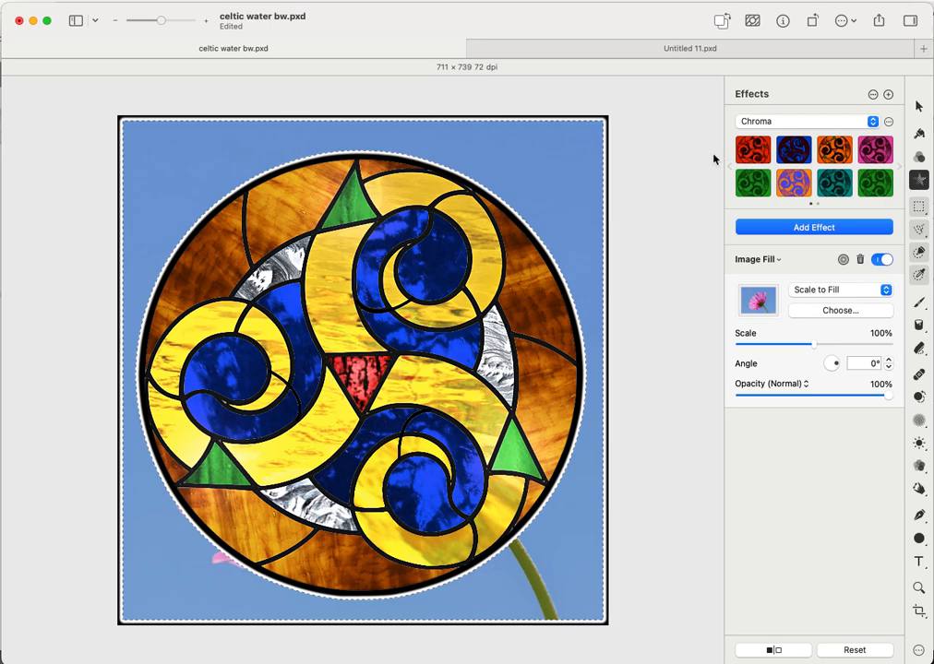
pyautogui.click(830, 312)
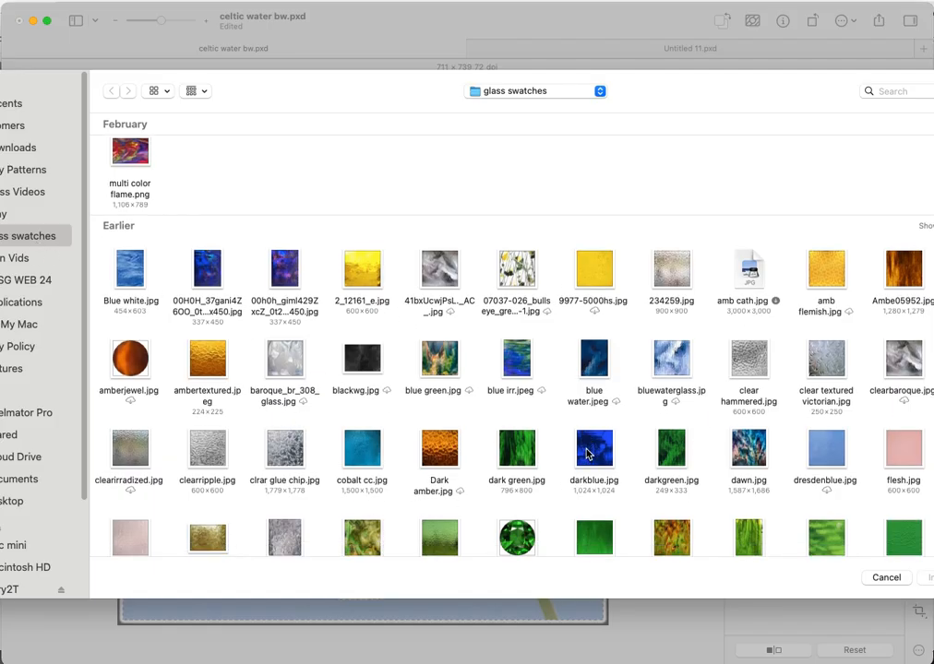
pyautogui.scroll(-3, 587, 454)
pyautogui.scroll(-5, 587, 454)
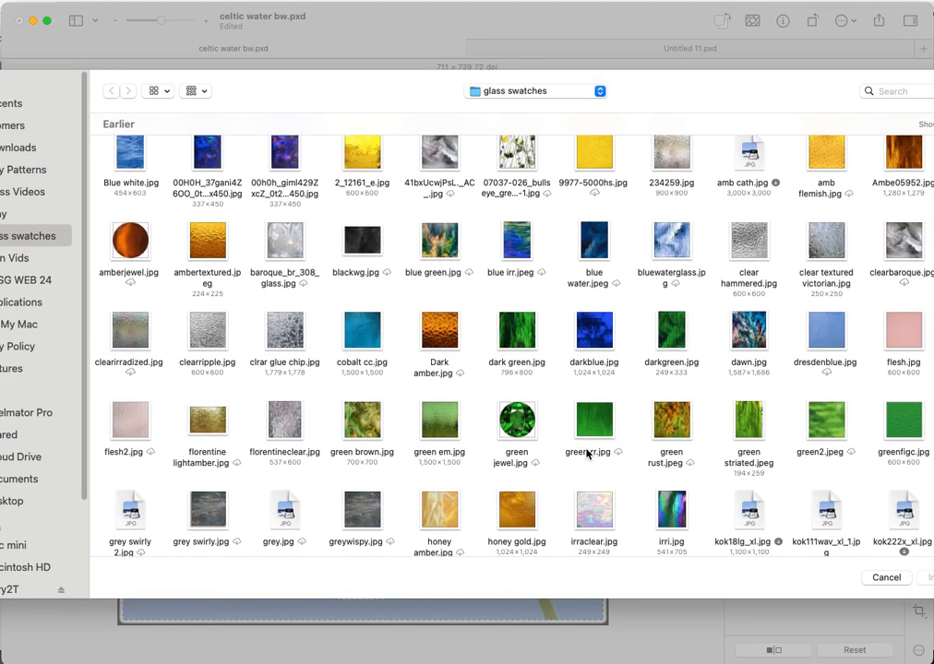
pyautogui.scroll(2, 587, 454)
pyautogui.scroll(2, 587, 454)
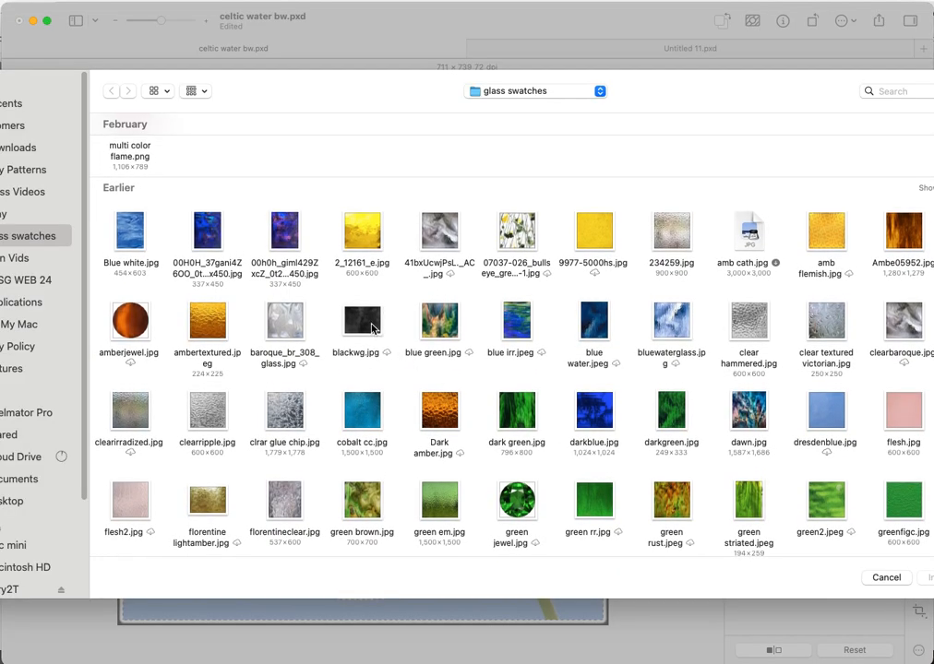
pyautogui.click(279, 318)
pyautogui.doubleClick(280, 318)
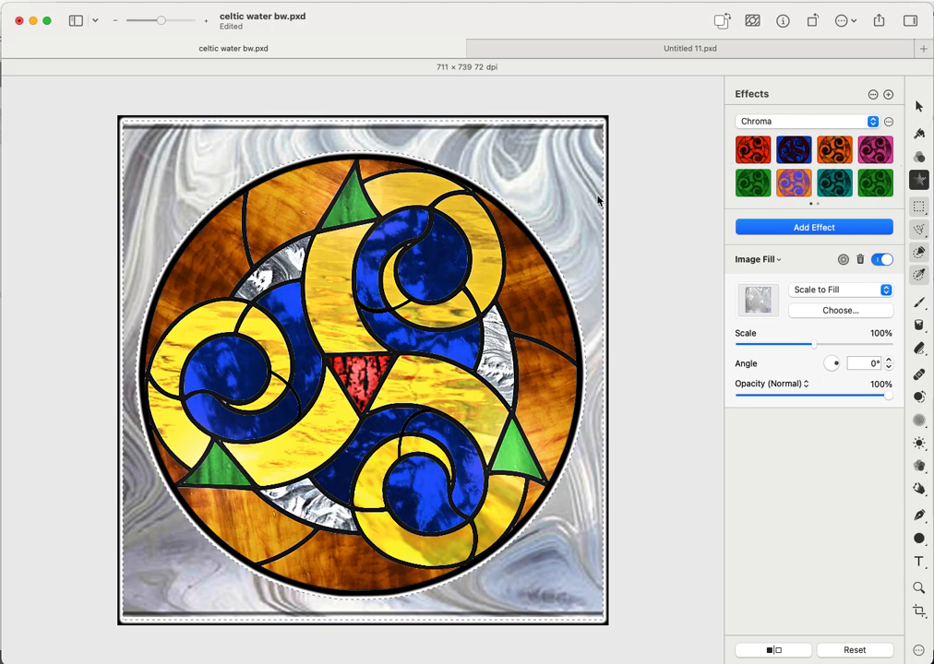
# - Set the window background to light gray and quick-select the circle's outer border ring
pyautogui.rightClick(572, 201)
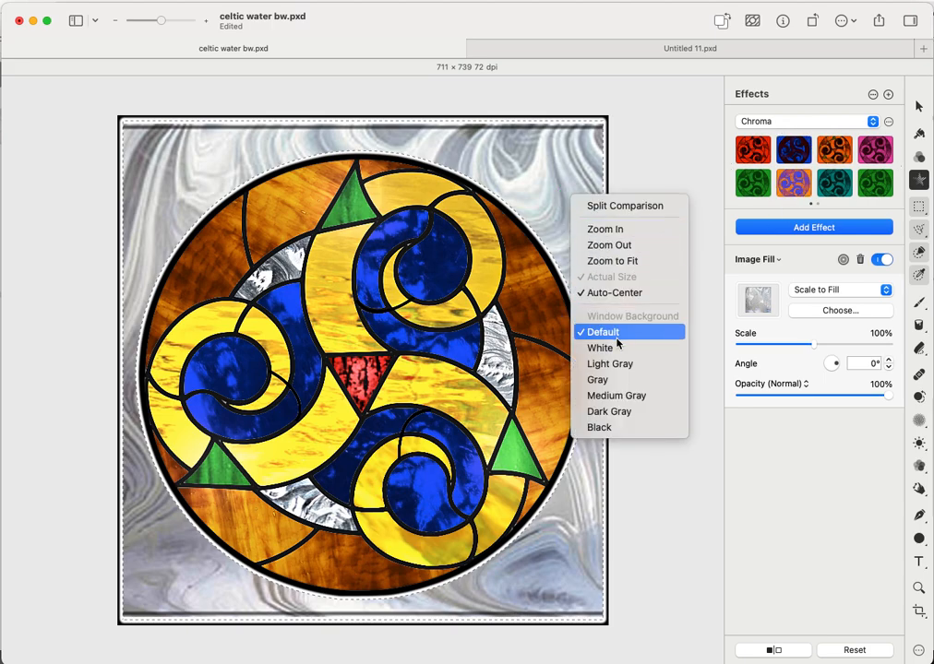
pyautogui.click(617, 371)
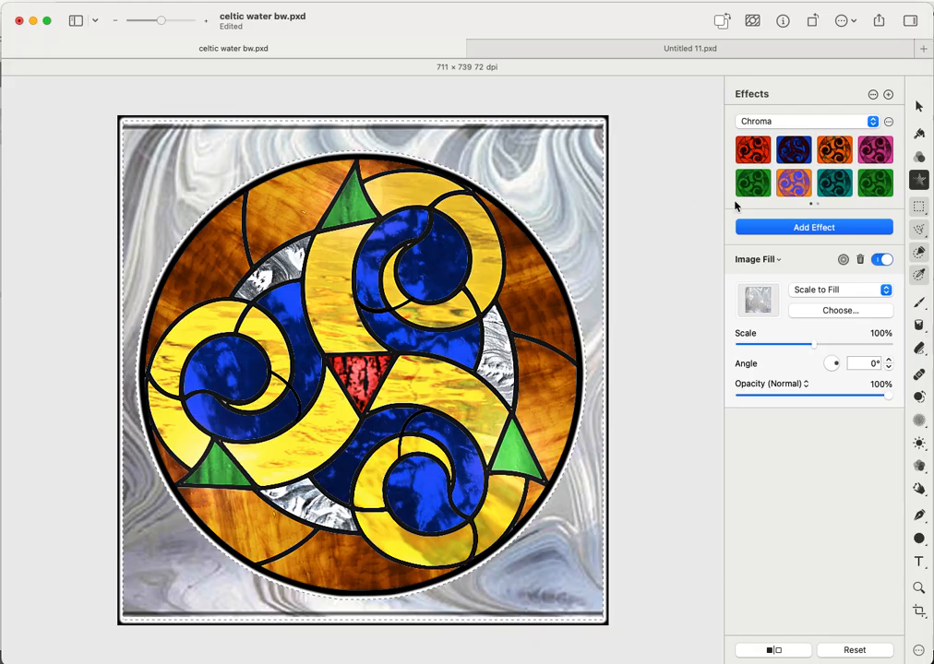
pyautogui.click(914, 255)
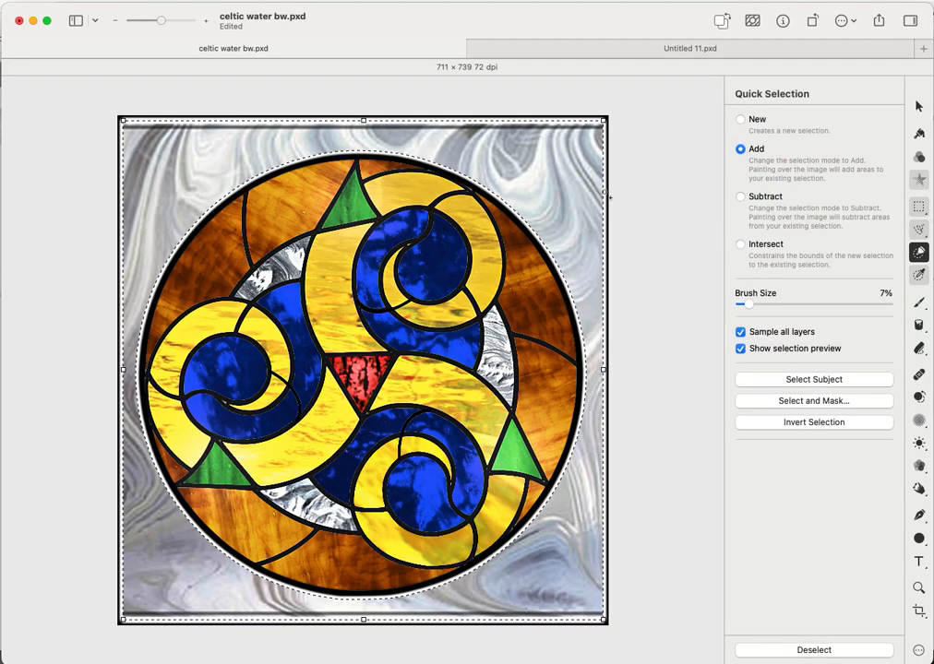
pyautogui.rightClick(539, 182)
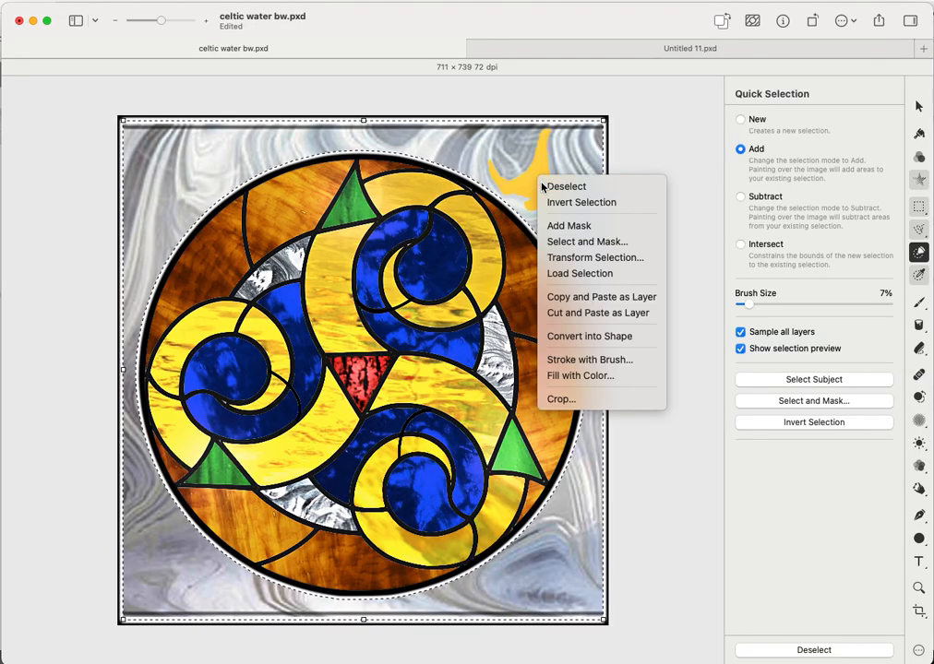
pyautogui.click(544, 186)
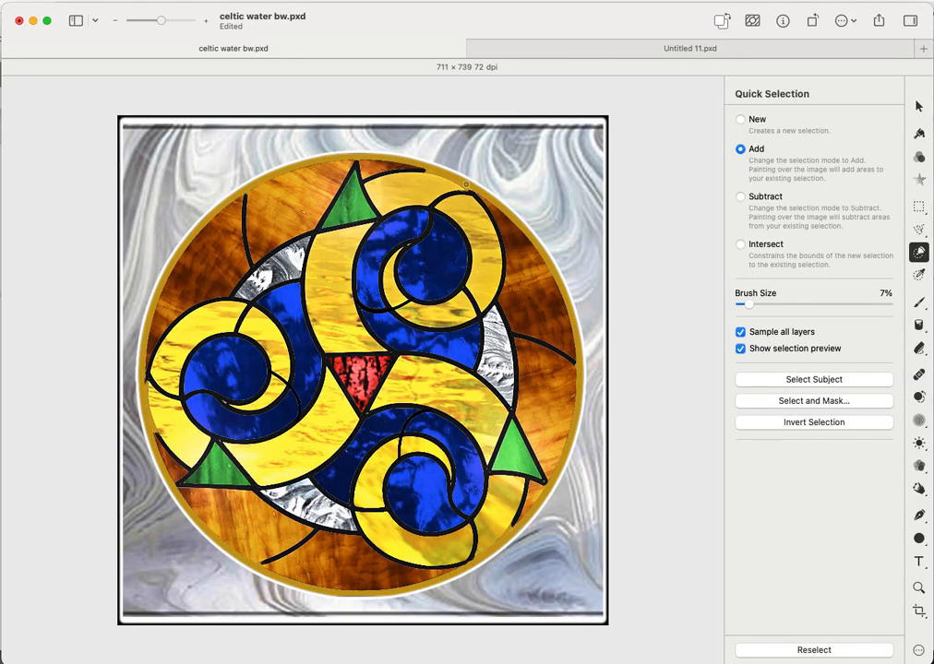
pyautogui.click(466, 185)
pyautogui.rightClick(467, 183)
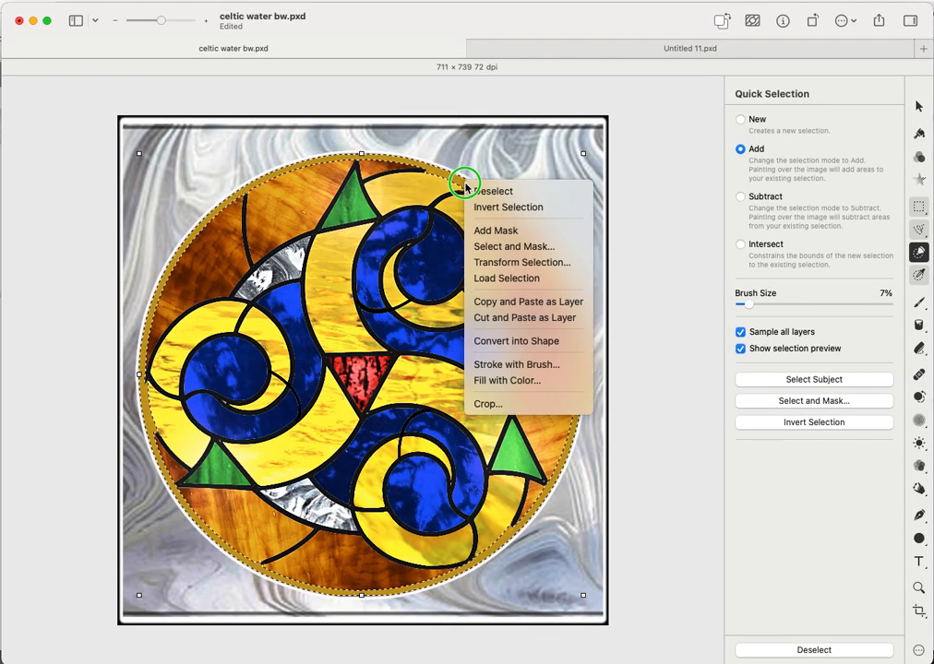
# - Stroke the ring selection with a 12 px black brush stroke, then deselect it
pyautogui.click(530, 365)
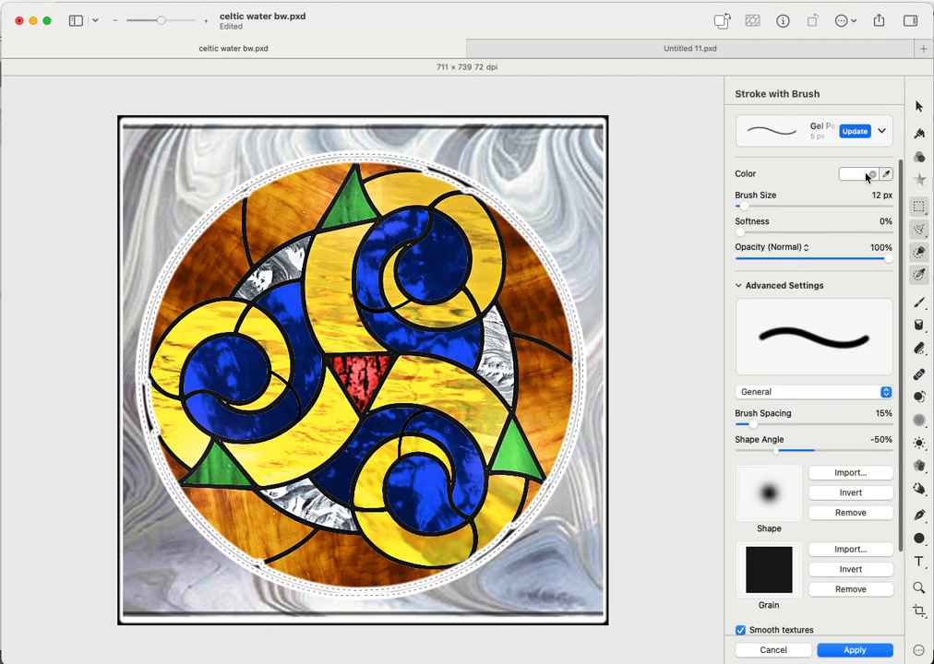
pyautogui.click(873, 175)
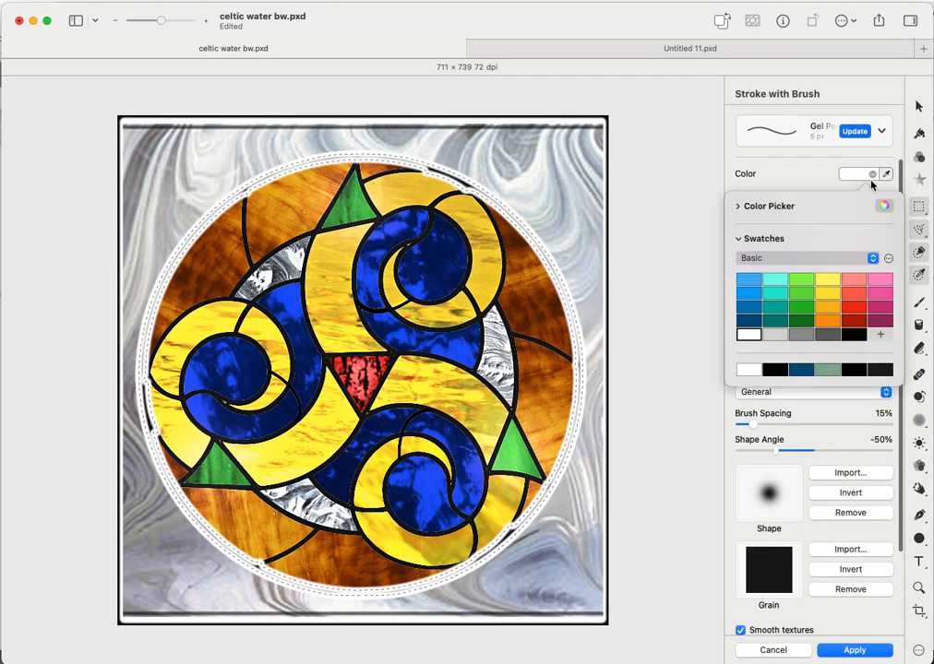
pyautogui.click(852, 336)
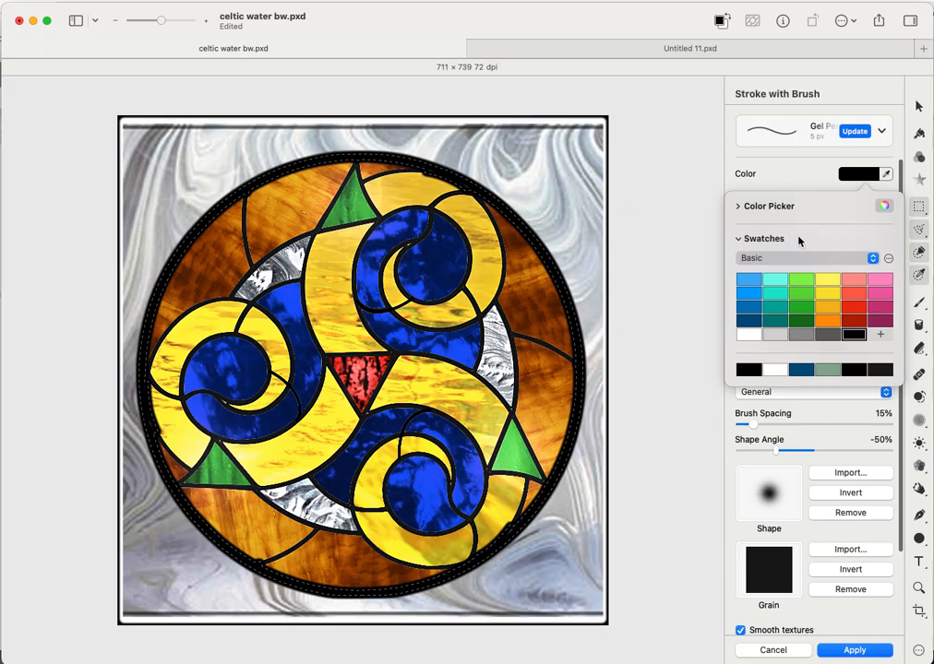
pyautogui.click(806, 179)
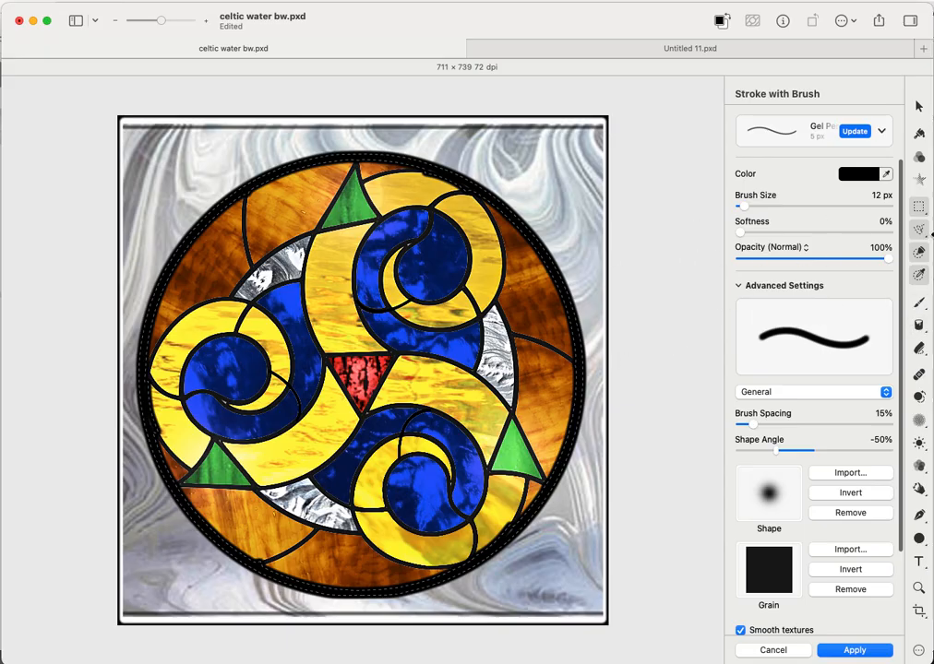
pyautogui.click(919, 252)
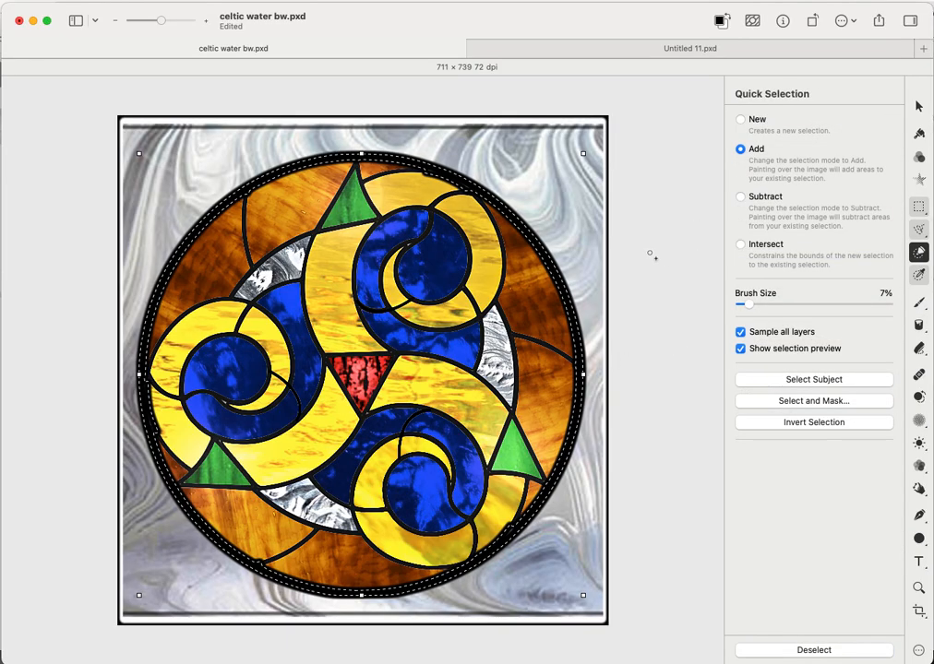
pyautogui.rightClick(584, 237)
pyautogui.click(589, 242)
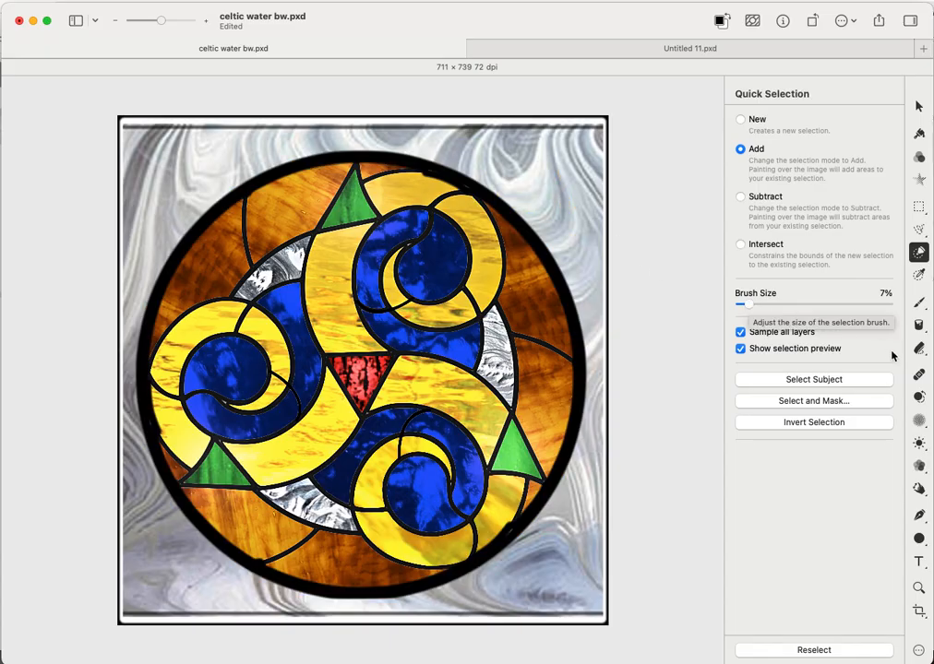
# - Select the Warp brush, zoom in on the circle, and set the brush size to 18%
pyautogui.click(919, 491)
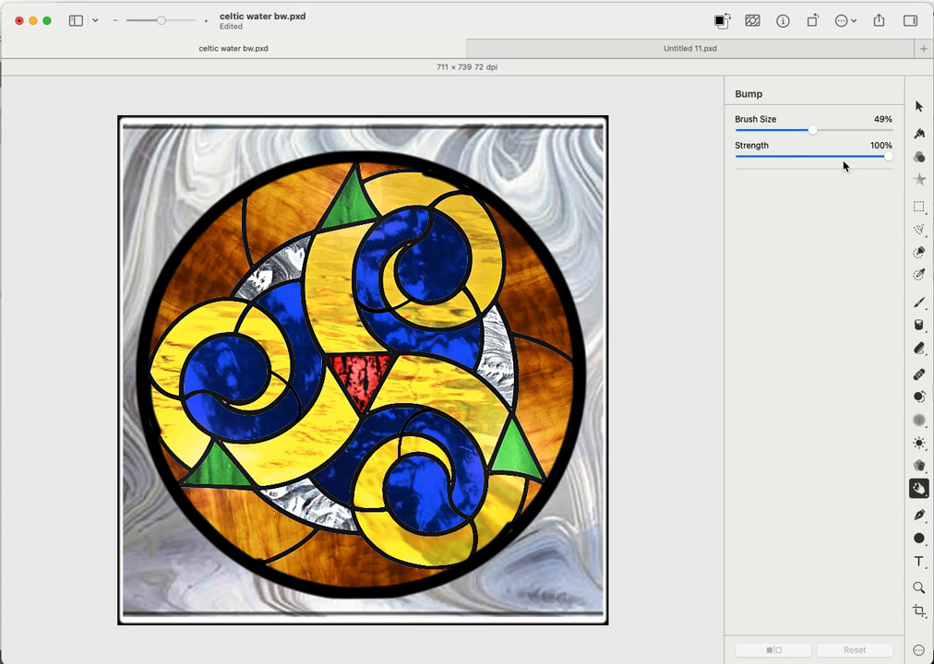
pyautogui.click(919, 489)
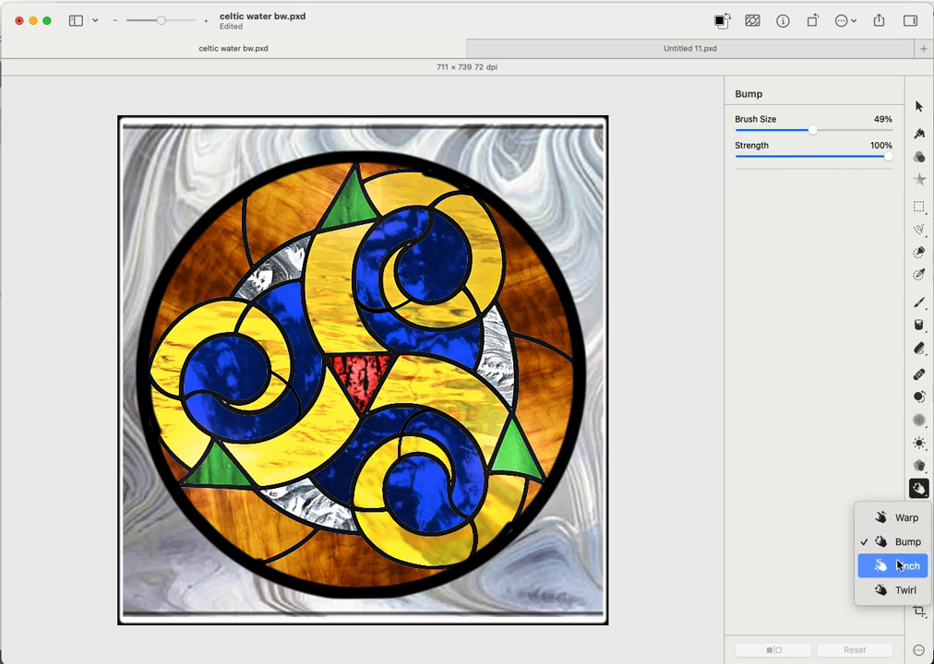
pyautogui.click(896, 519)
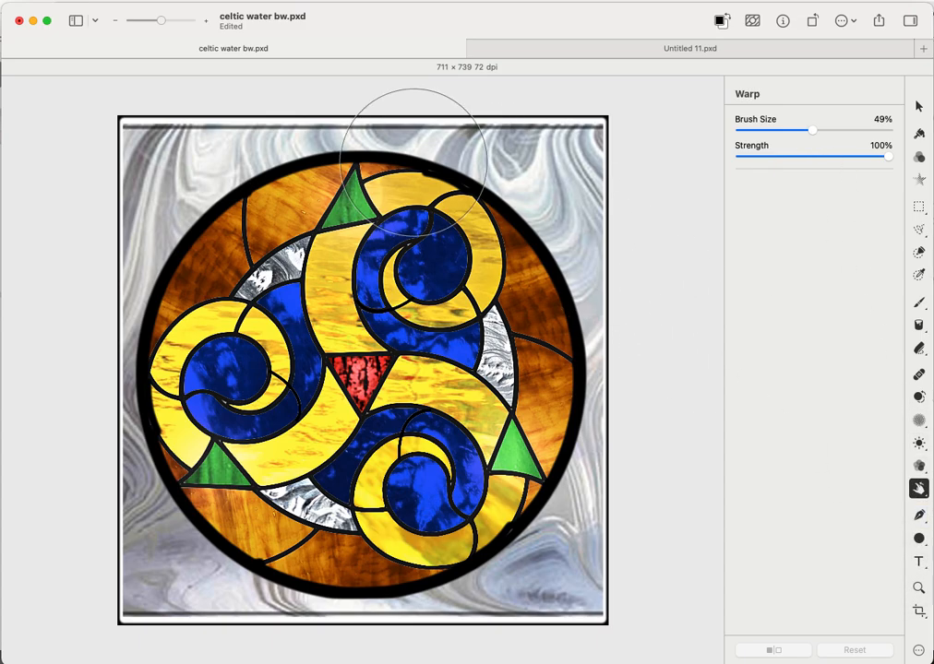
pyautogui.moveTo(160, 20); pyautogui.dragTo(167, 20)
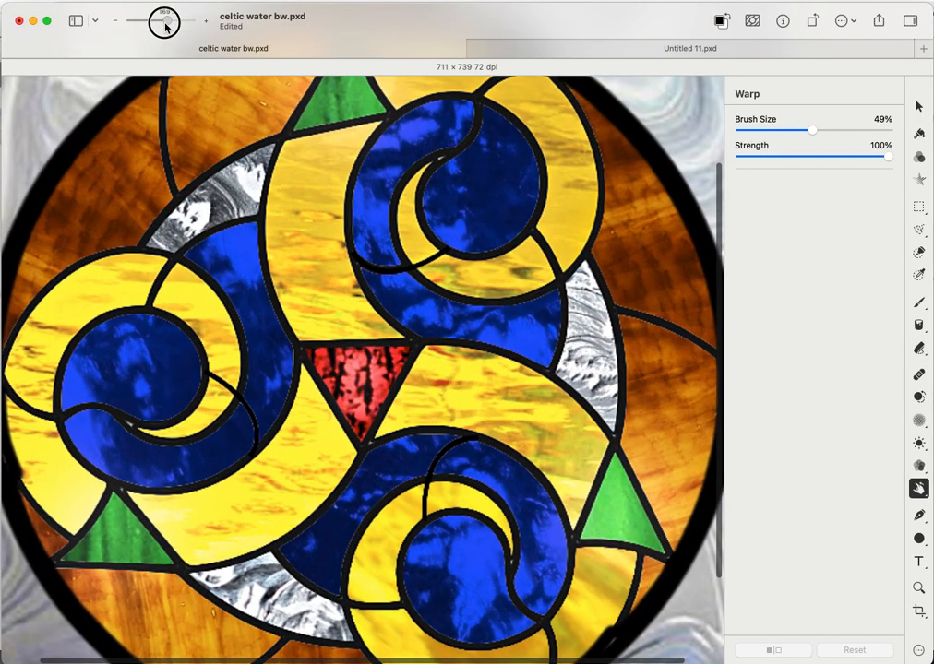
pyautogui.scroll(5, 399, 266)
pyautogui.scroll(4, 399, 266)
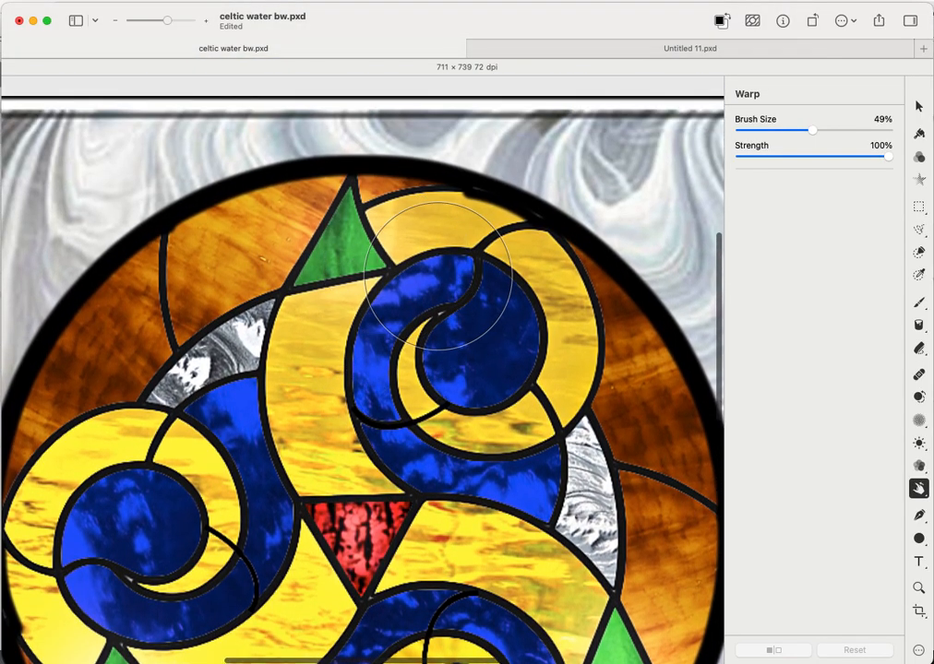
pyautogui.moveTo(810, 130); pyautogui.dragTo(763, 130)
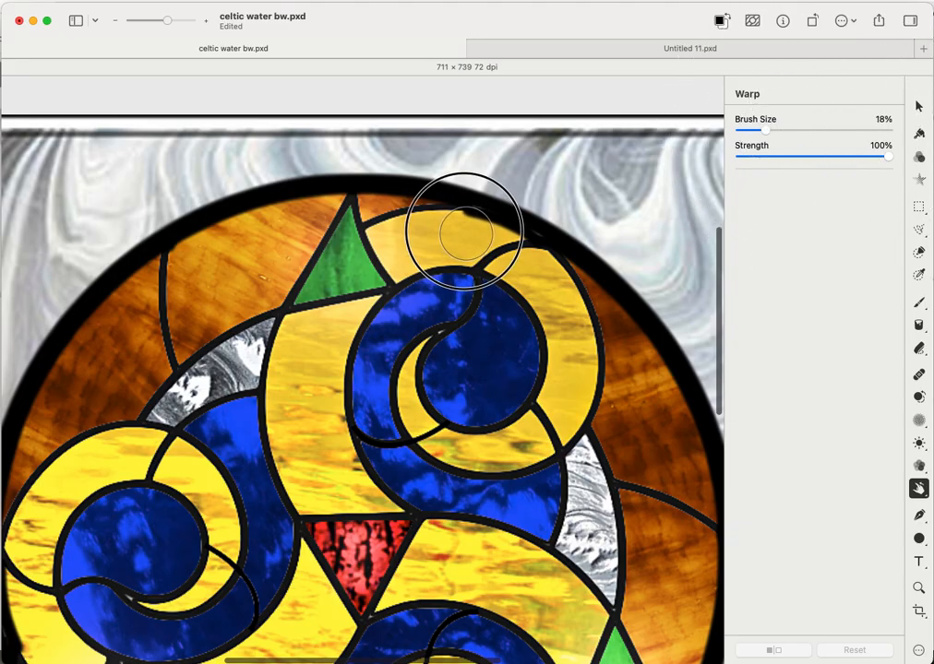
# - Warp the black border at the top, lower-right and left yellow pieces, then zoom out to fit
pyautogui.moveTo(464, 232)
pyautogui.mouseDown()
pyautogui.moveTo(450, 236)
pyautogui.moveTo(486, 234)
pyautogui.moveTo(477, 217)
pyautogui.moveTo(460, 226)
pyautogui.moveTo(469, 222)
pyautogui.mouseUp()
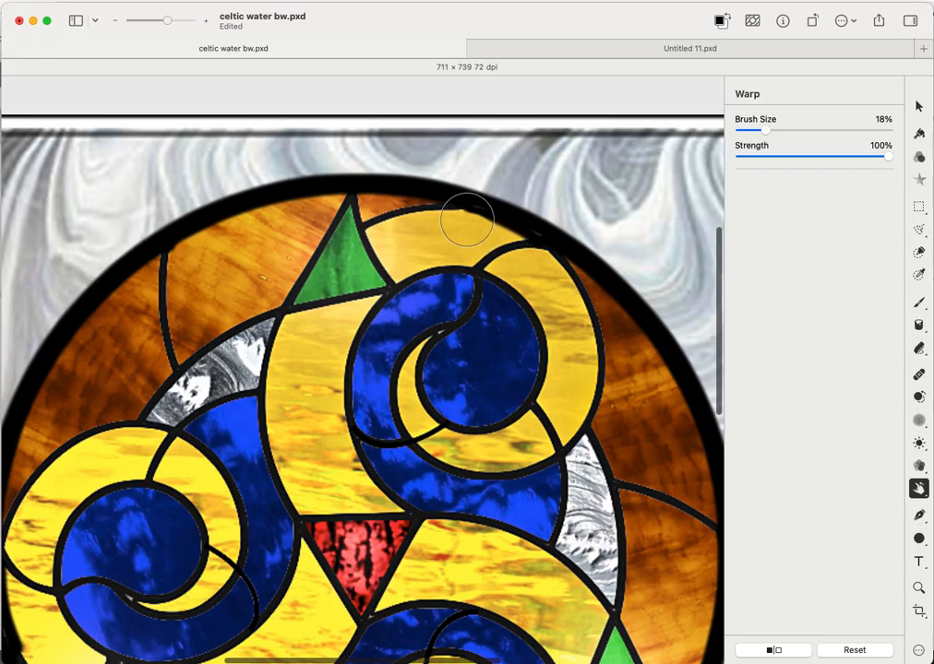
pyautogui.scroll(-5, 586, 346)
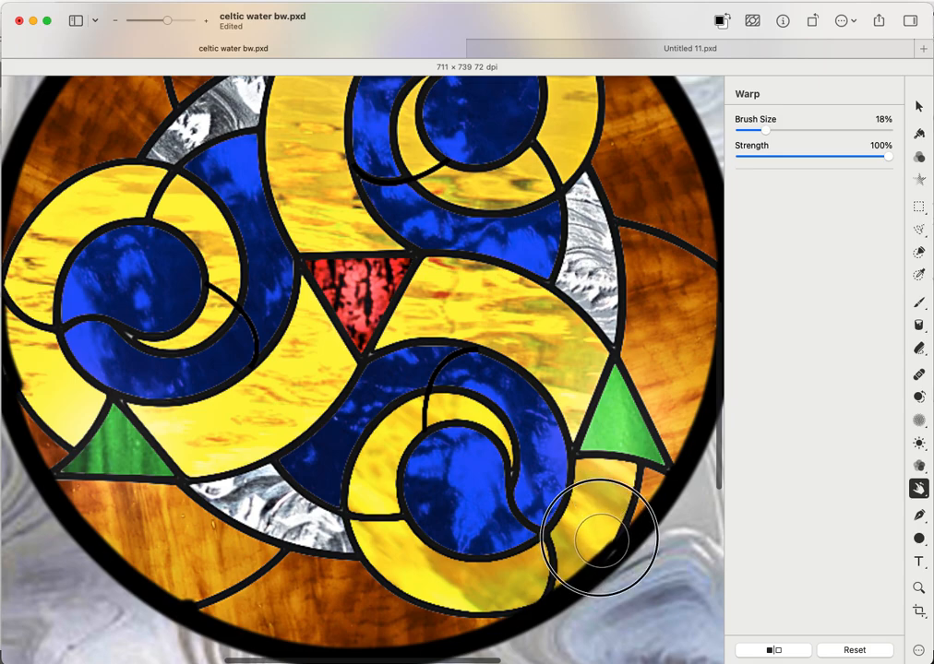
pyautogui.moveTo(593, 546); pyautogui.dragTo(591, 553)
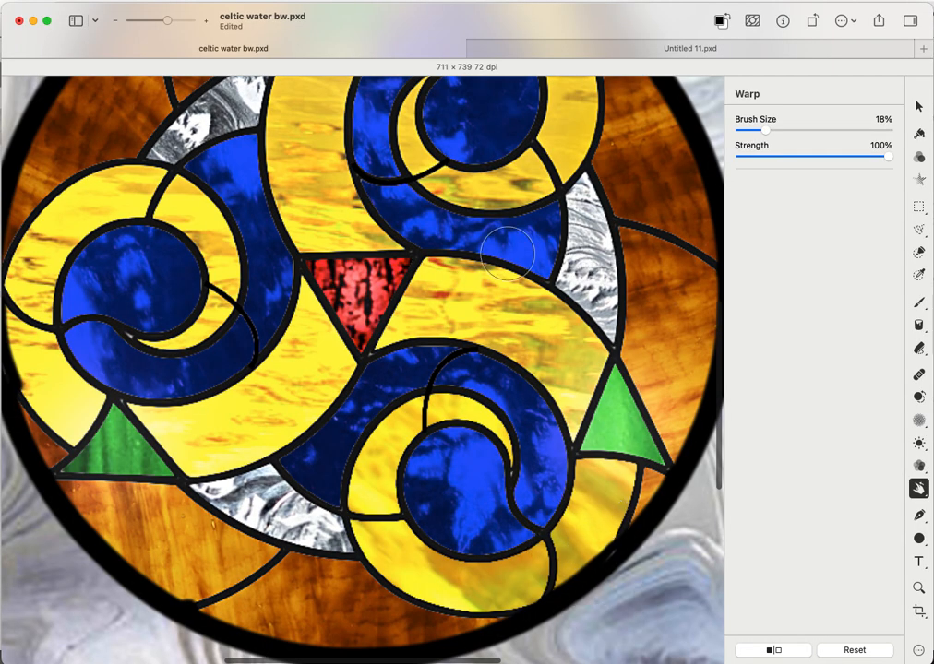
pyautogui.moveTo(38, 377)
pyautogui.mouseDown()
pyautogui.moveTo(29, 380)
pyautogui.moveTo(26, 361)
pyautogui.moveTo(35, 374)
pyautogui.mouseUp()
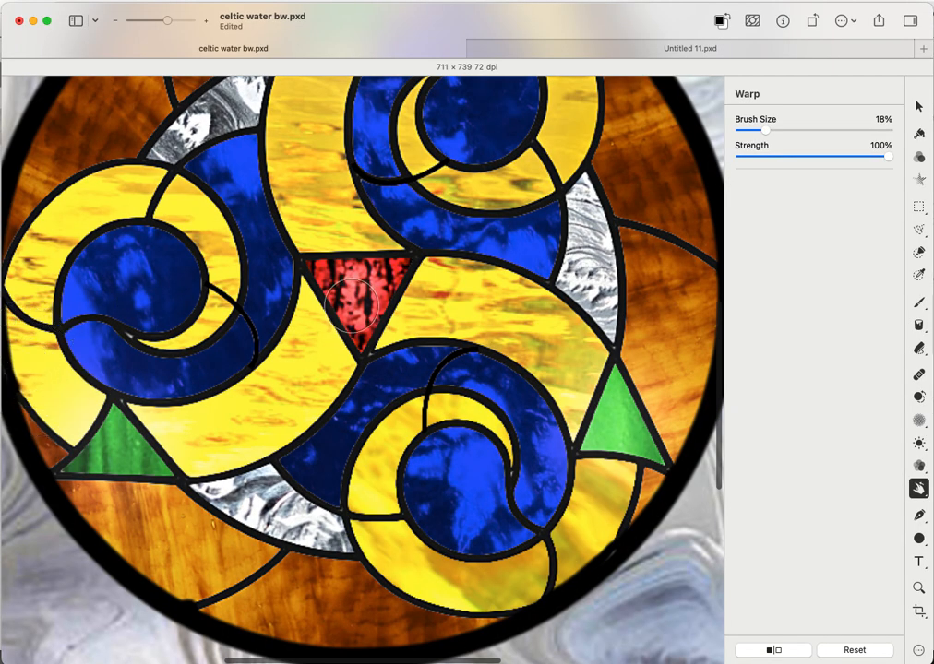
pyautogui.click(168, 21)
pyautogui.moveTo(168, 21); pyautogui.dragTo(163, 22)
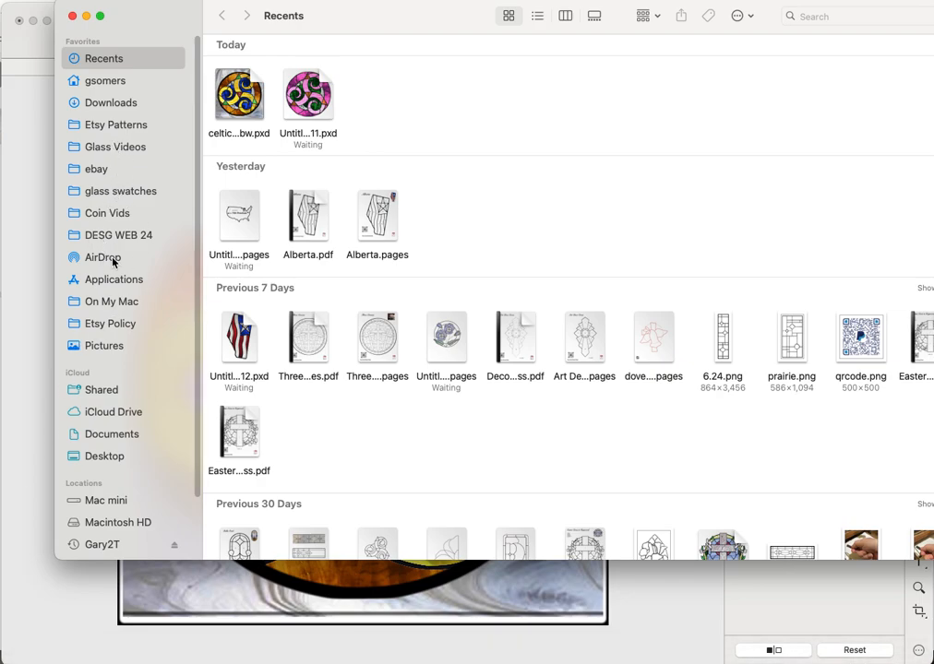
# - Browse the swatch images in the glass swatches folder
pyautogui.click(113, 192)
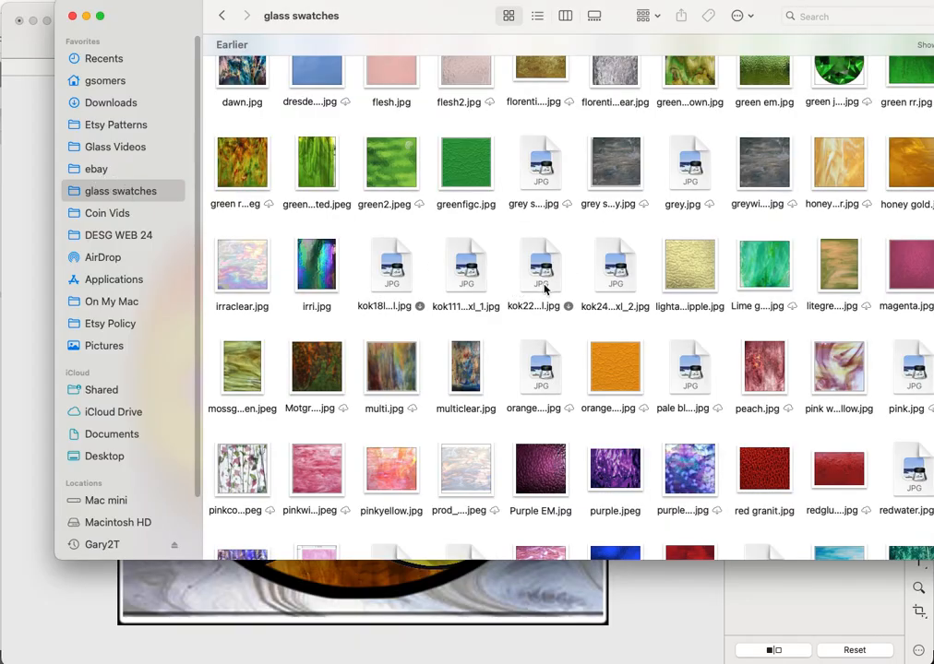
pyautogui.click(561, 270)
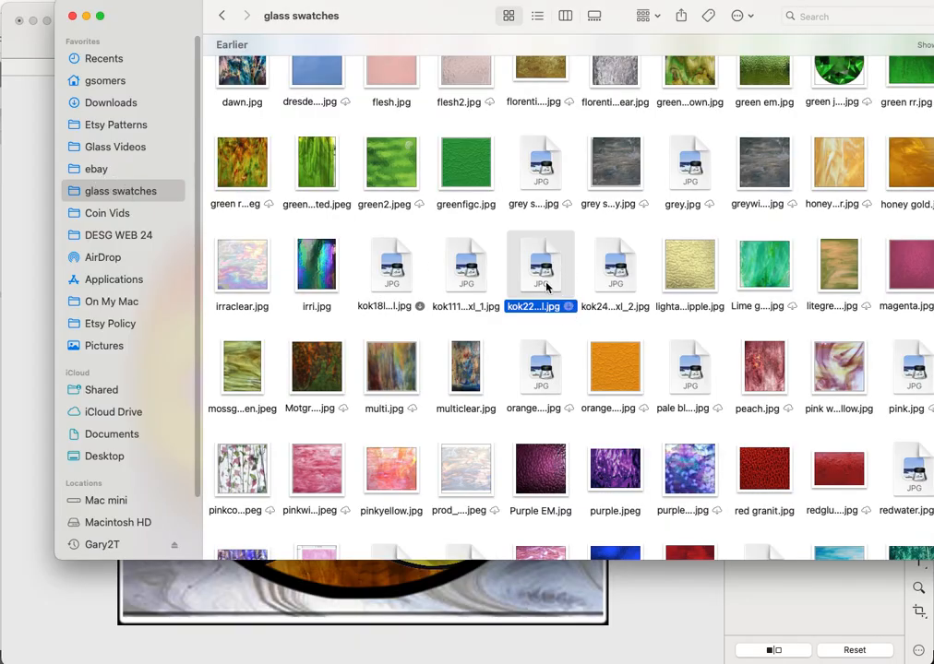
pyautogui.scroll(2, 540, 336)
pyautogui.scroll(8, 540, 337)
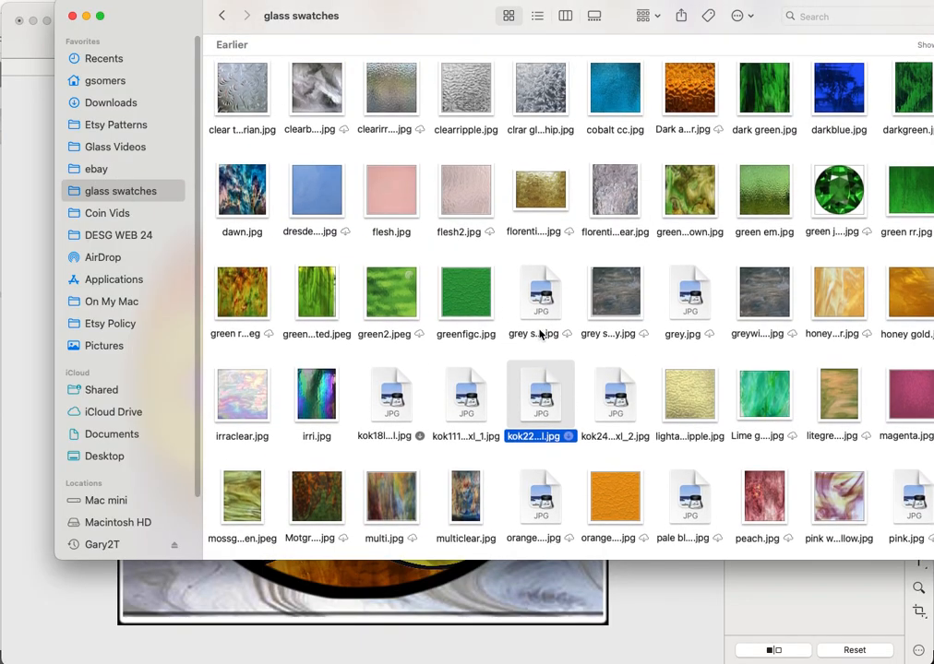
pyautogui.scroll(2, 540, 335)
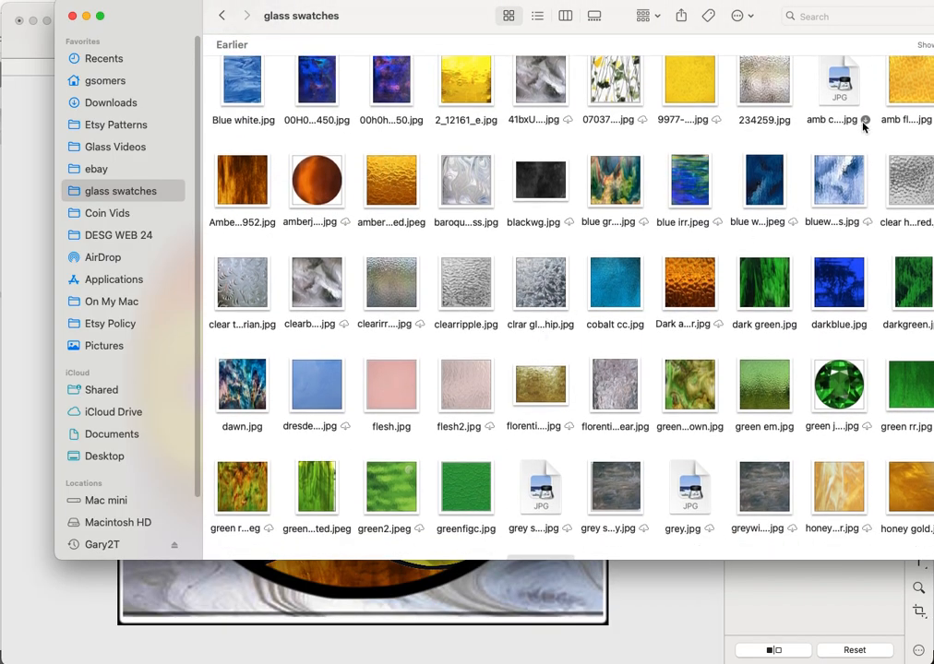
pyautogui.click(863, 121)
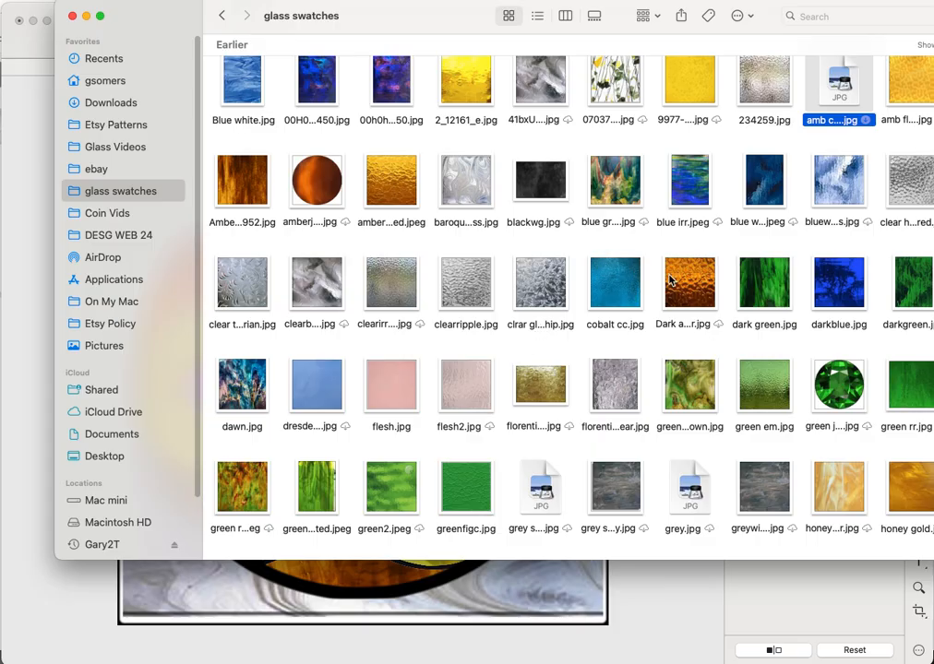
pyautogui.scroll(3, 665, 291)
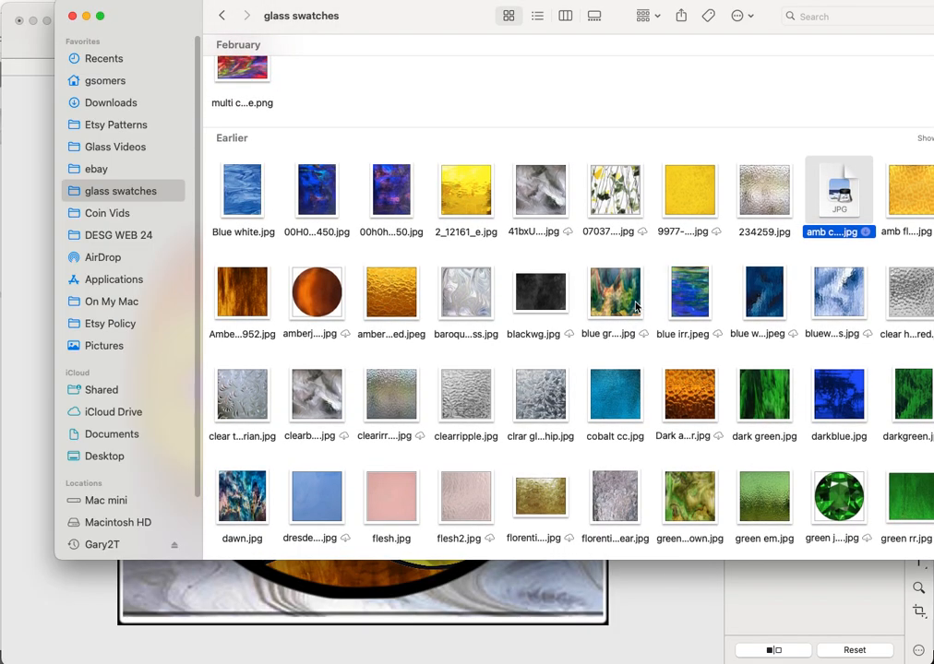
pyautogui.scroll(1, 635, 306)
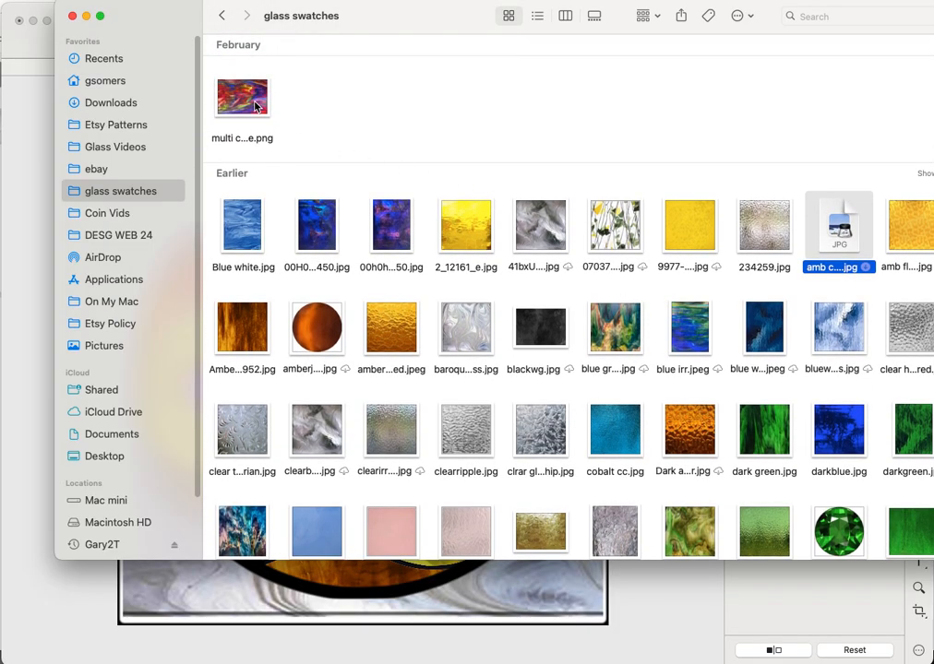
# - Open multi color flame.png in Preview to look it over, then close it
pyautogui.click(257, 107)
pyautogui.doubleClick(257, 107)
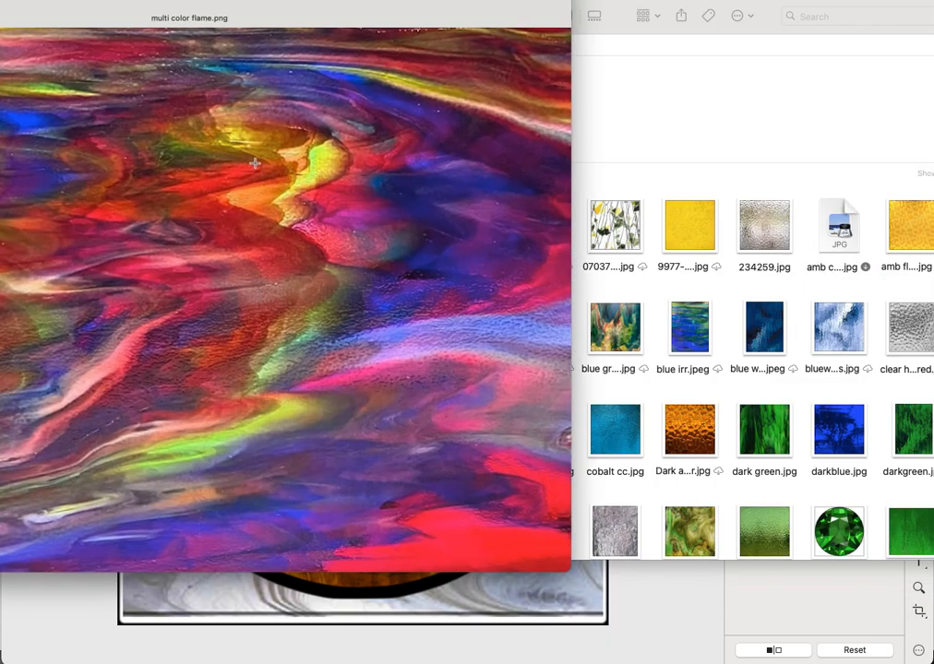
pyautogui.moveTo(162, 21); pyautogui.dragTo(439, 127)
pyautogui.click(307, 23)
pyautogui.moveTo(303, 119); pyautogui.dragTo(311, 52)
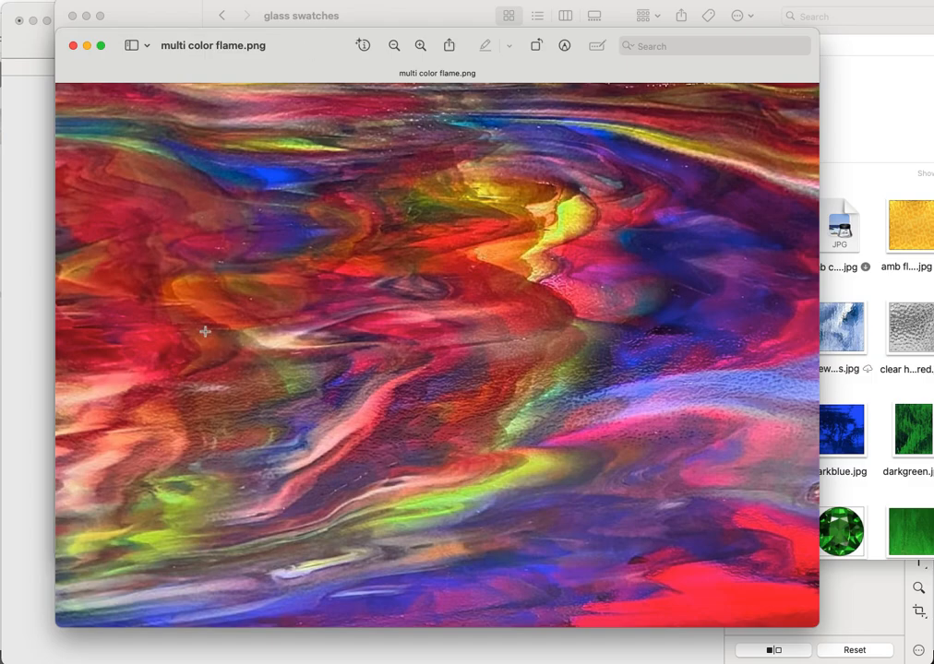
pyautogui.click(74, 46)
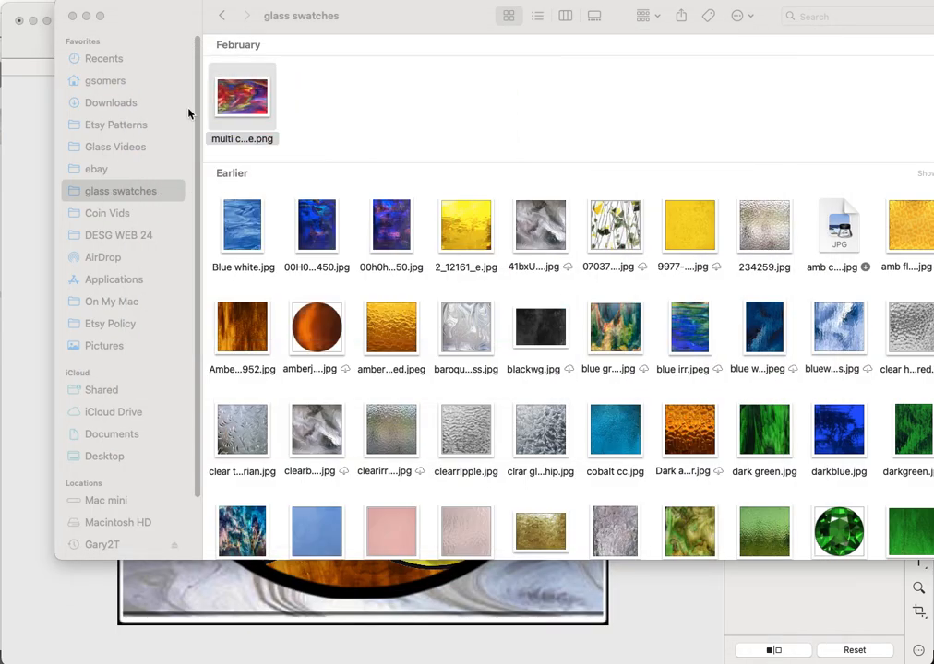
pyautogui.rightClick(461, 227)
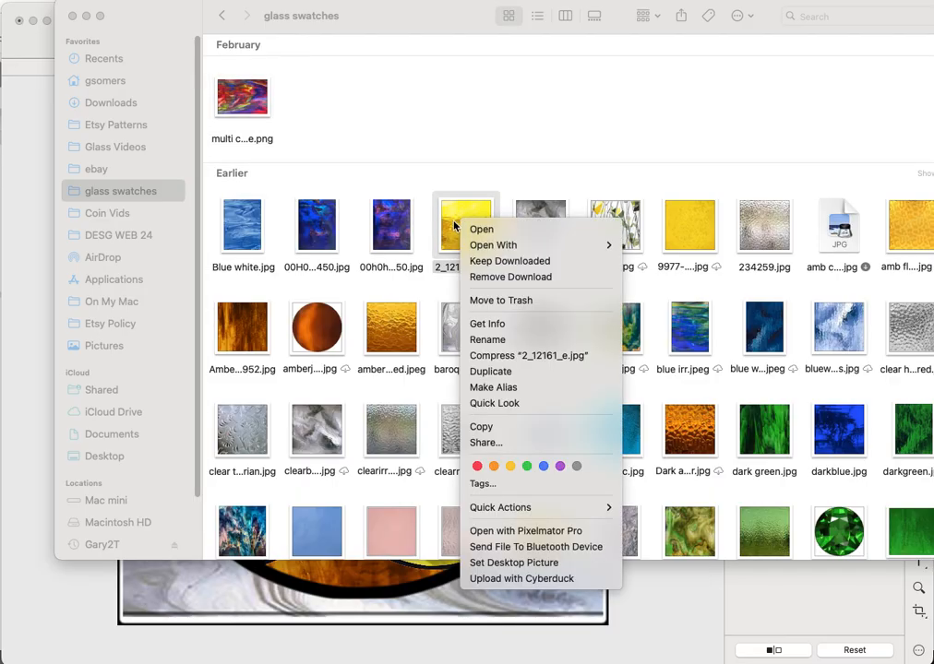
pyautogui.click(389, 218)
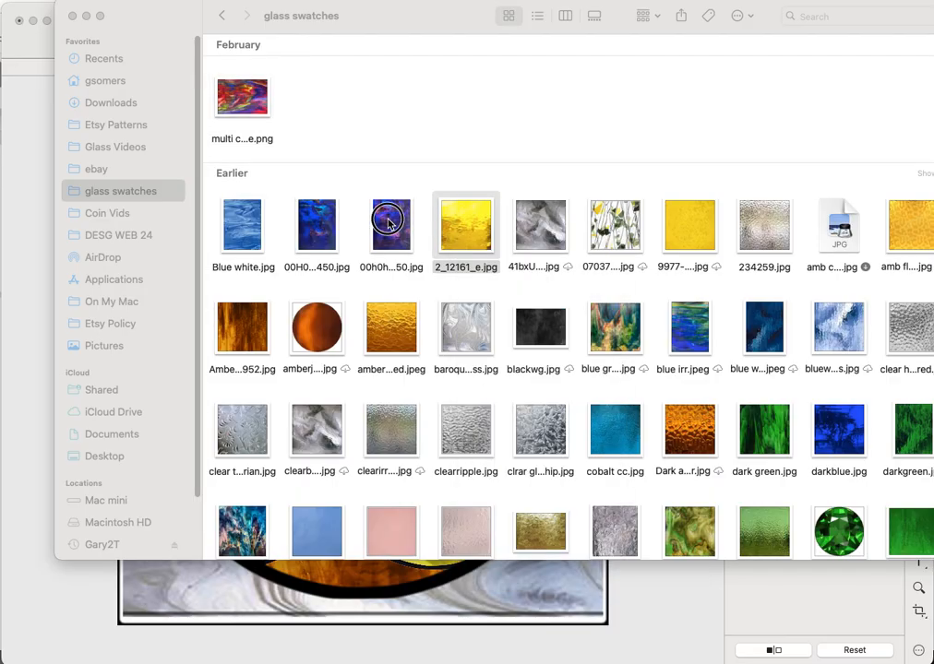
pyautogui.rightClick(608, 323)
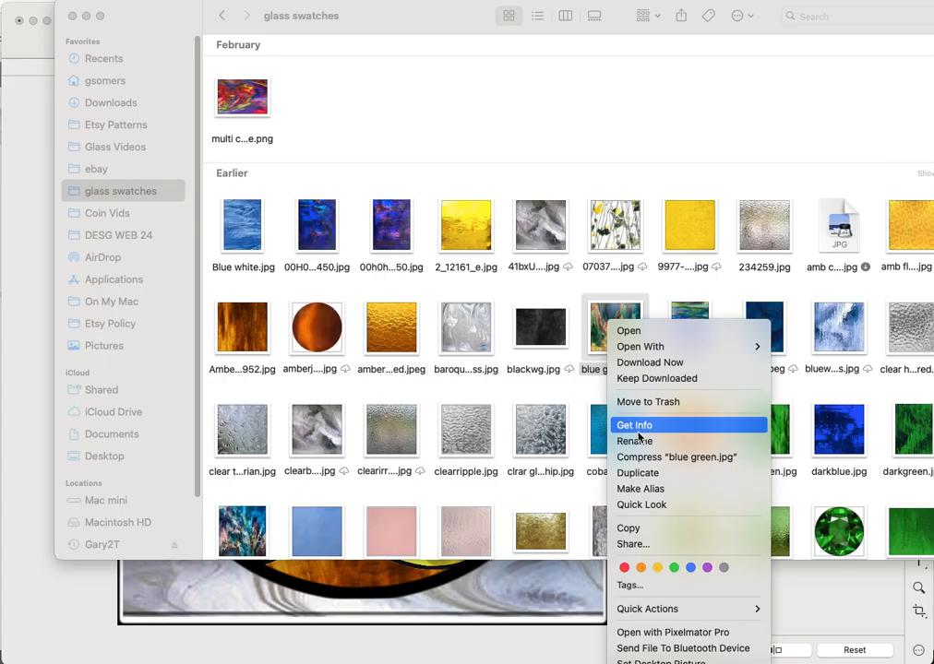
pyautogui.click(638, 506)
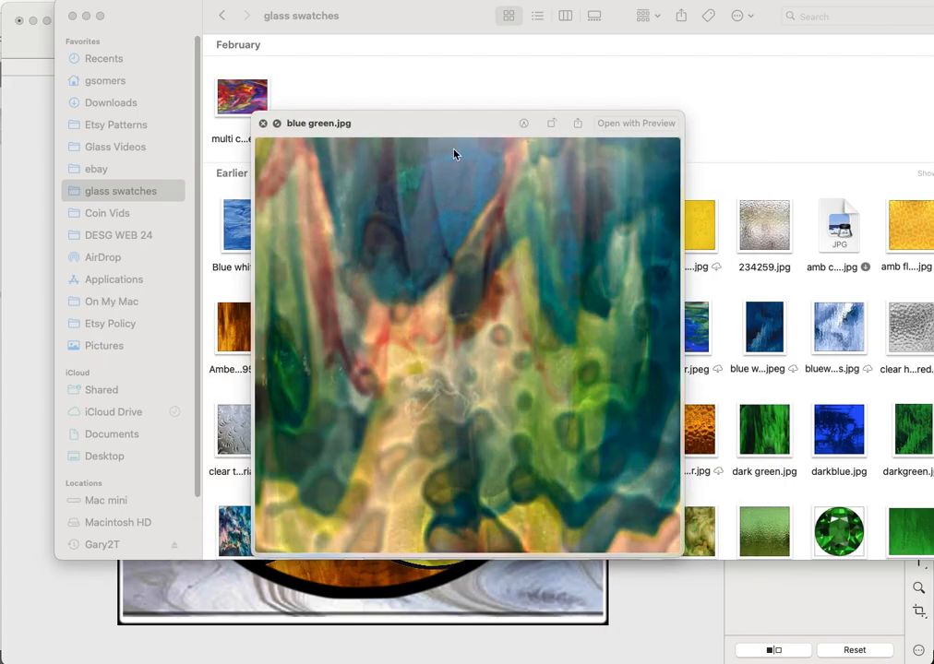
pyautogui.click(415, 107)
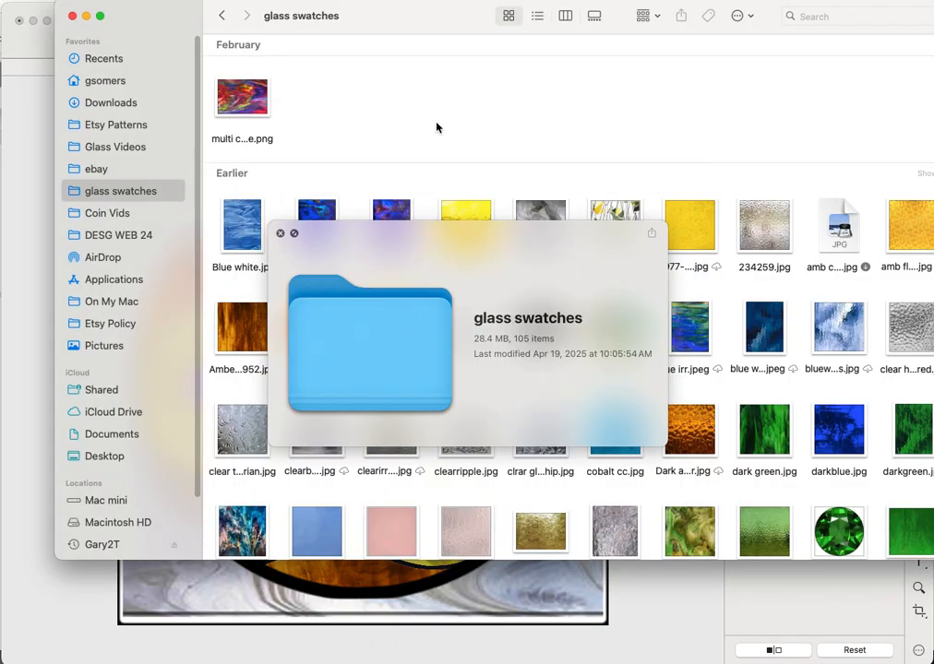
pyautogui.click(280, 232)
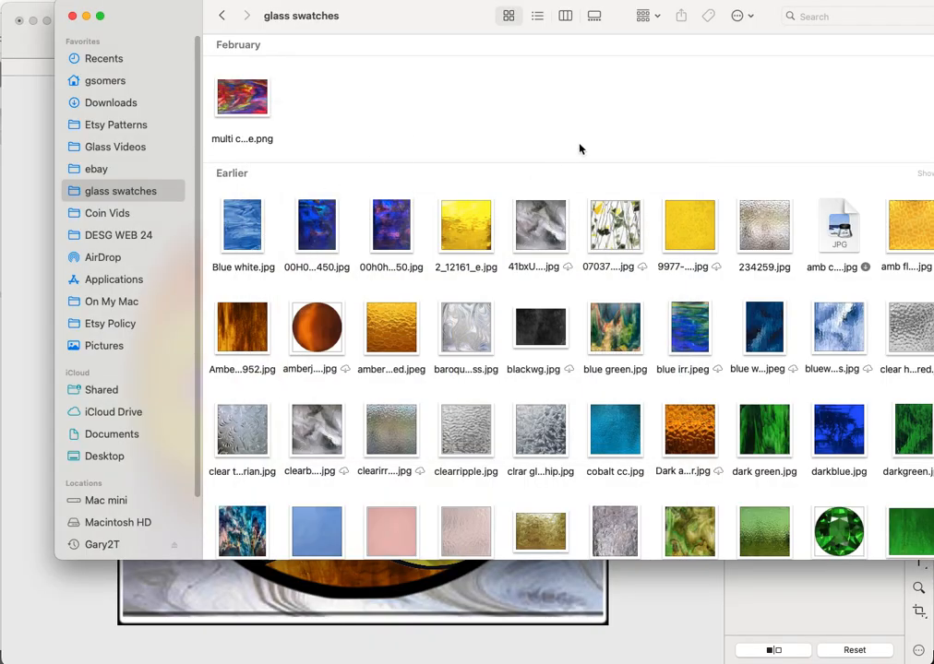